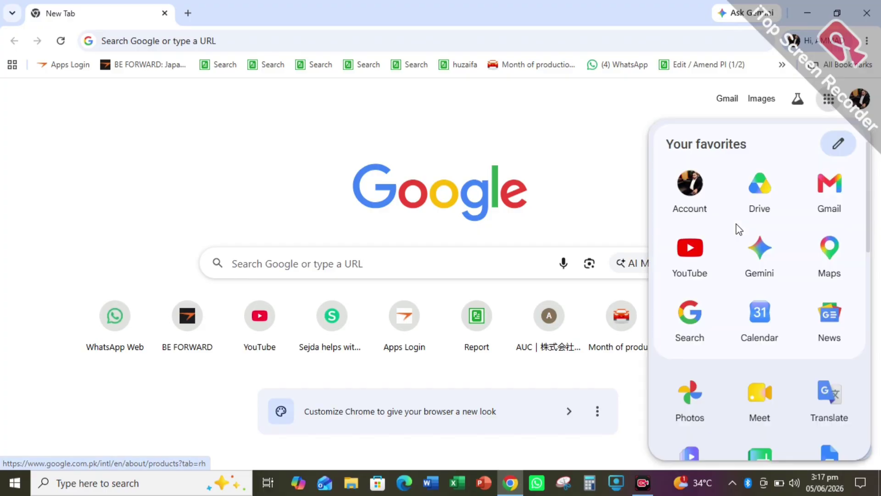
Step: Open Google Sheets from the Google apps and create a blank spreadsheet
{"action": "scroll", "coordinate": [739, 238], "scroll_direction": "down", "scroll_amount": 3}
{"action": "left_click", "coordinate": [770, 351]}
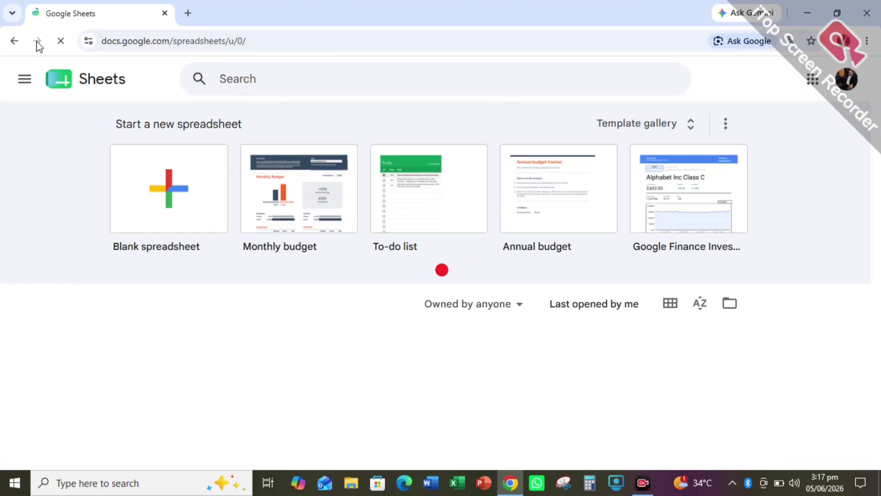
{"action": "left_click", "coordinate": [166, 198]}
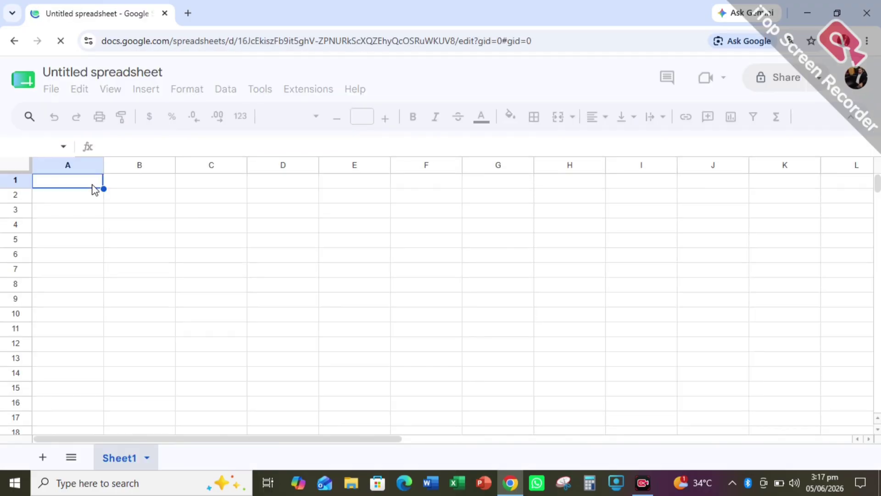
Step: Widen columns A, B and D slightly and dismiss the pre-built tables suggestions
{"action": "left_click_drag", "start_coordinate": [102, 165], "coordinate": [111, 165]}
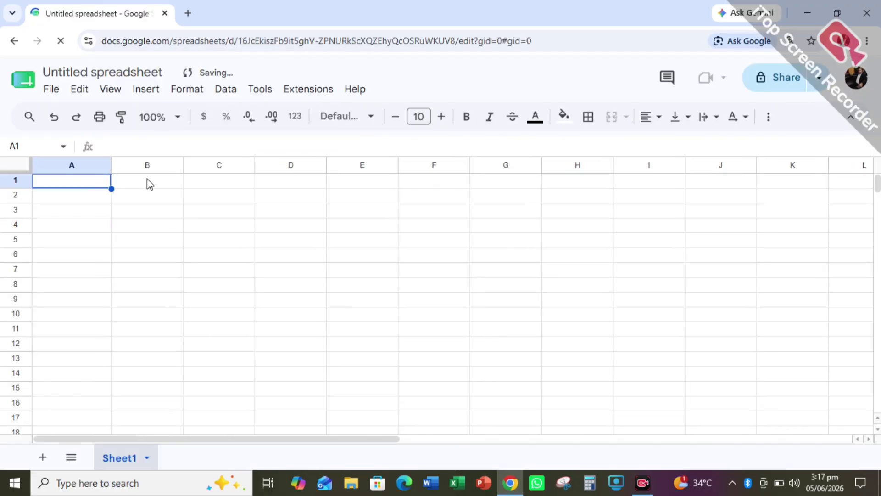
{"action": "left_click", "coordinate": [150, 183]}
{"action": "left_click_drag", "start_coordinate": [183, 165], "coordinate": [191, 165]}
{"action": "left_click", "coordinate": [222, 186]}
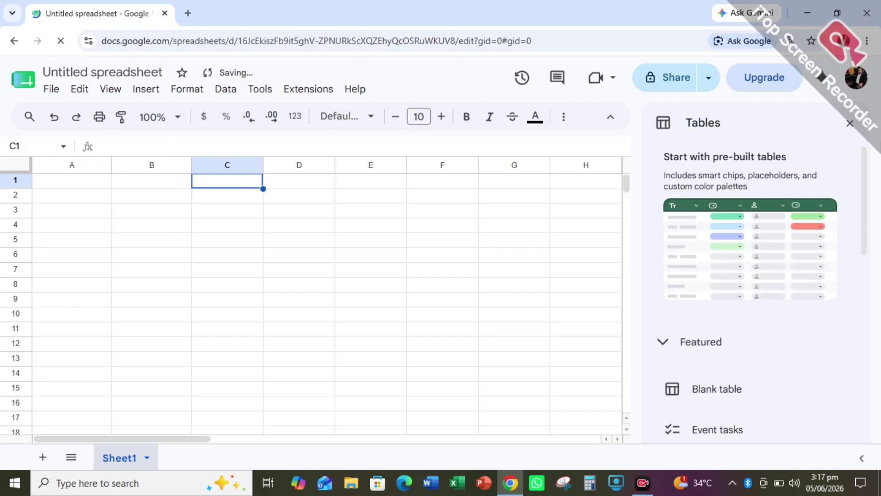
{"action": "left_click", "coordinate": [849, 123]}
{"action": "left_click", "coordinate": [319, 183]}
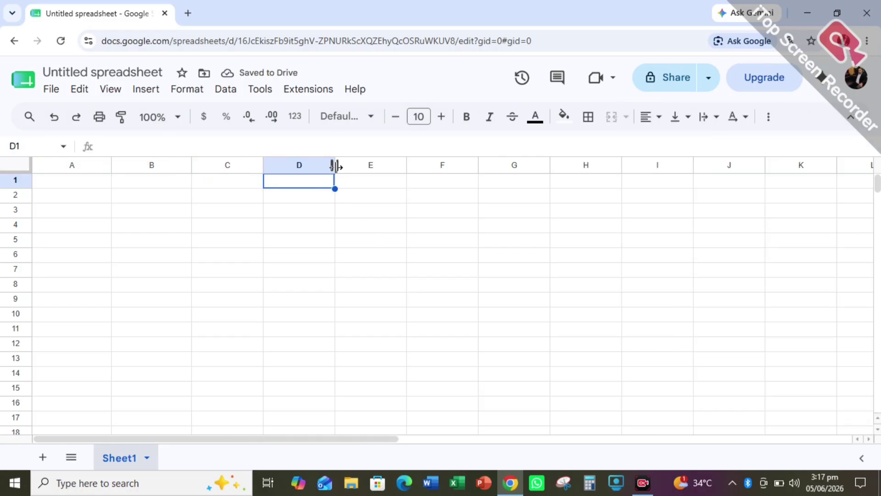
{"action": "left_click_drag", "start_coordinate": [334, 165], "coordinate": [360, 165]}
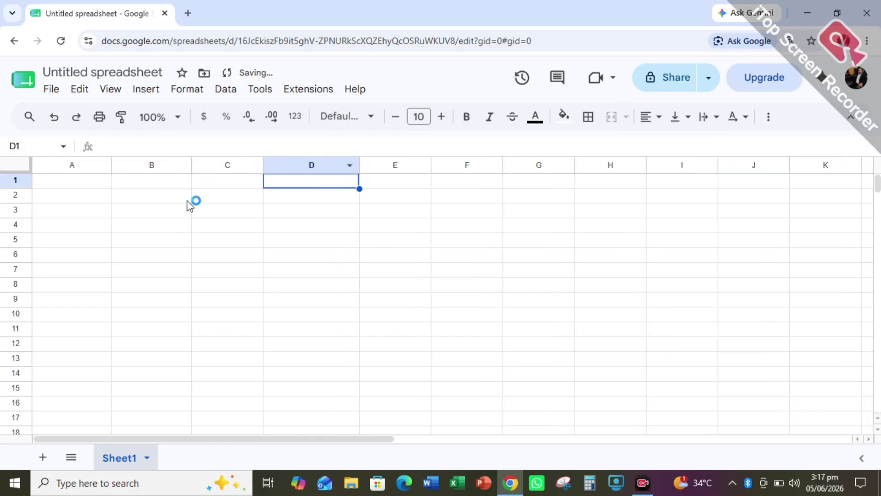
Step: Enter 500,000 in cell A1 and 10% in cell B1
{"action": "left_click", "coordinate": [94, 180]}
{"action": "double_click", "coordinate": [94, 181]}
{"action": "type", "text": "500,000"}
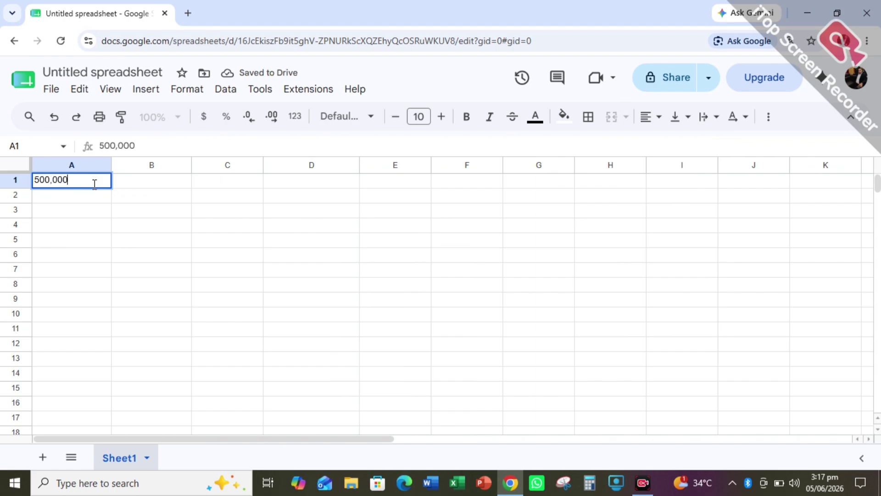
{"action": "left_click", "coordinate": [89, 240]}
{"action": "left_click", "coordinate": [152, 165]}
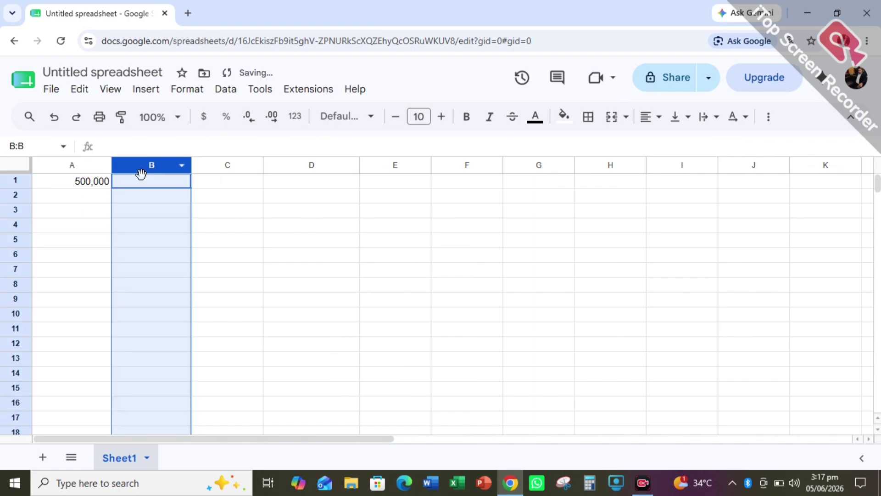
{"action": "left_click", "coordinate": [151, 182]}
{"action": "double_click", "coordinate": [150, 181]}
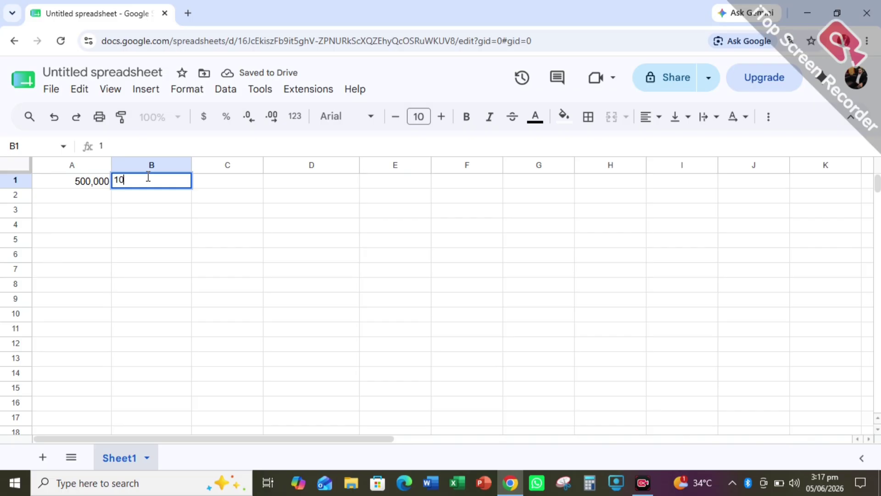
{"action": "left_click", "coordinate": [164, 242]}
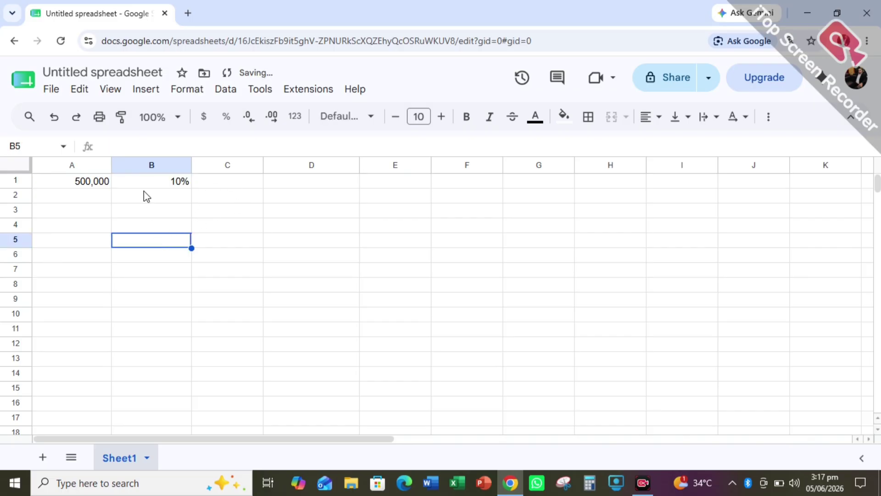
Step: Fill the 10% from B1 down column B through B20
{"action": "double_click", "coordinate": [224, 182]}
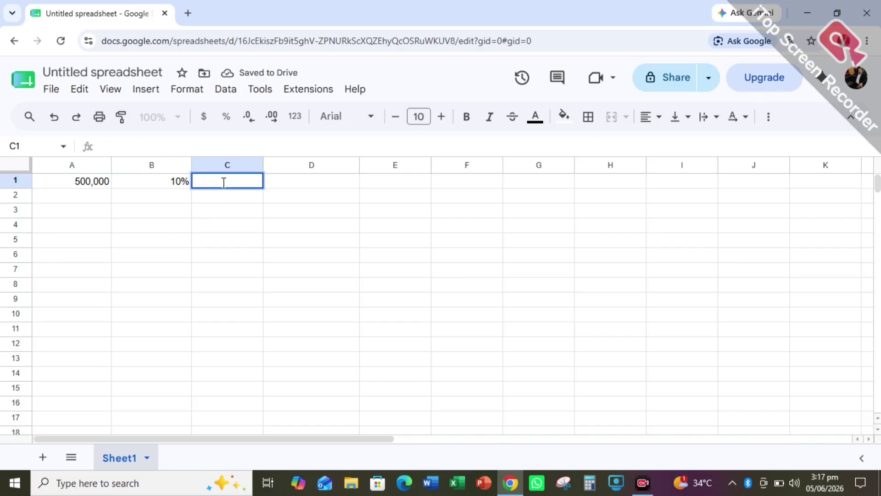
{"action": "left_click", "coordinate": [180, 186]}
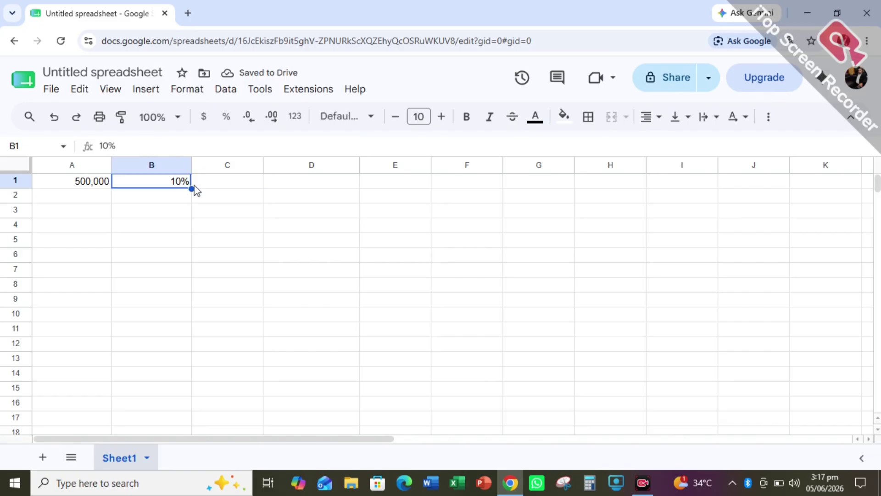
{"action": "left_click_drag", "start_coordinate": [191, 188], "coordinate": [179, 400]}
{"action": "scroll", "coordinate": [130, 364], "scroll_direction": "up", "scroll_amount": 2}
Step: Set the font size of cell A1 to 12 and centre its value horizontally
{"action": "left_click", "coordinate": [89, 189]}
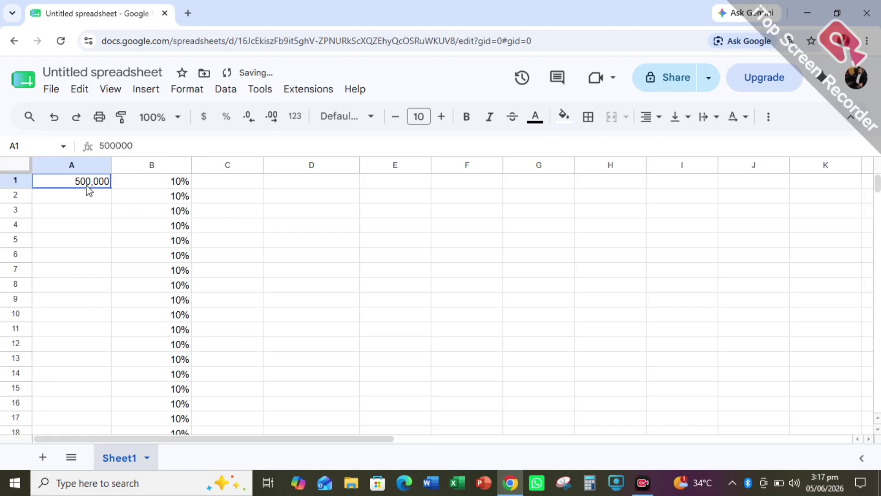
{"action": "left_click", "coordinate": [441, 118]}
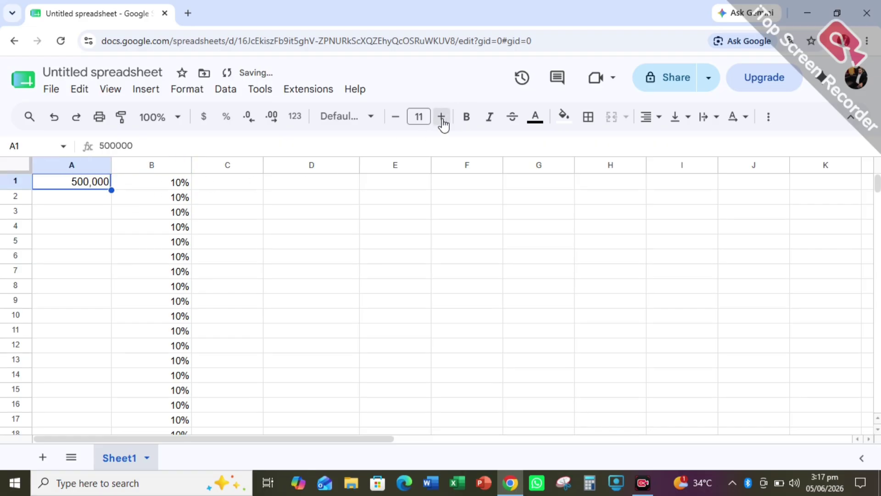
{"action": "left_click", "coordinate": [441, 118]}
{"action": "left_click", "coordinate": [647, 117]}
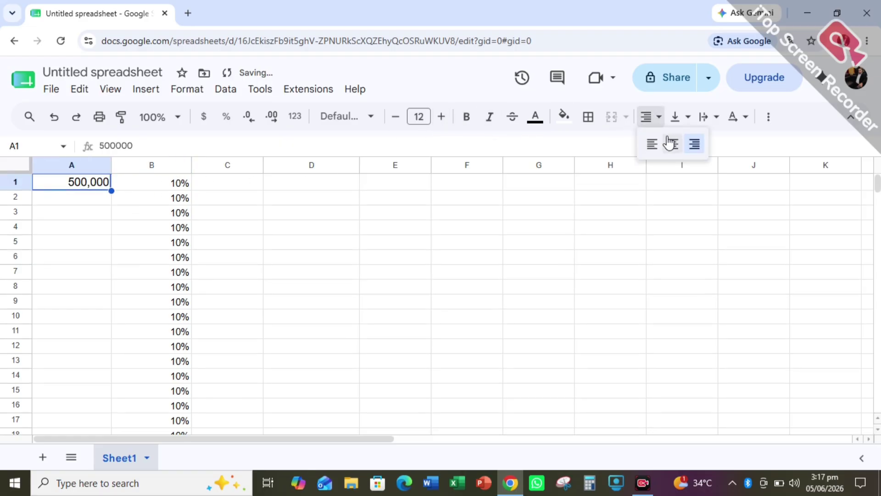
{"action": "left_click", "coordinate": [670, 144]}
Step: Centre the percentages in B1:B20 horizontally
{"action": "left_click", "coordinate": [181, 184]}
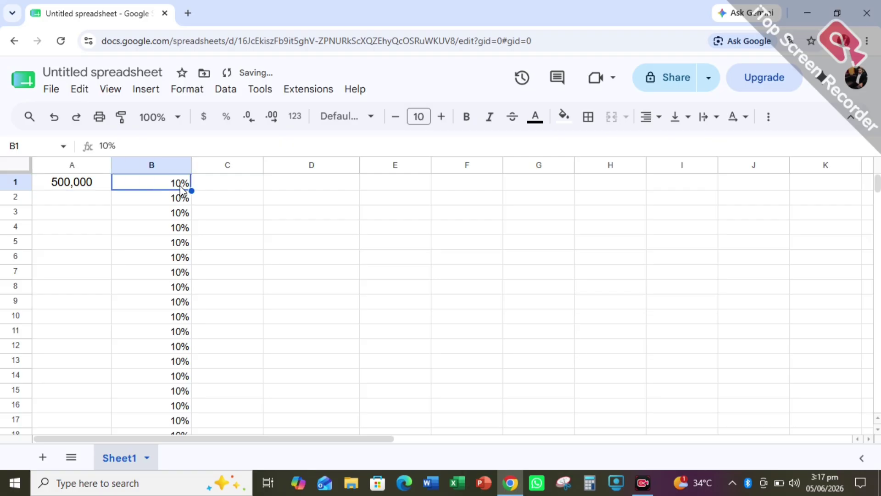
{"action": "key", "text": "ctrl+shift+Down"}
{"action": "left_click_drag", "start_coordinate": [162, 458], "coordinate": [172, 256]}
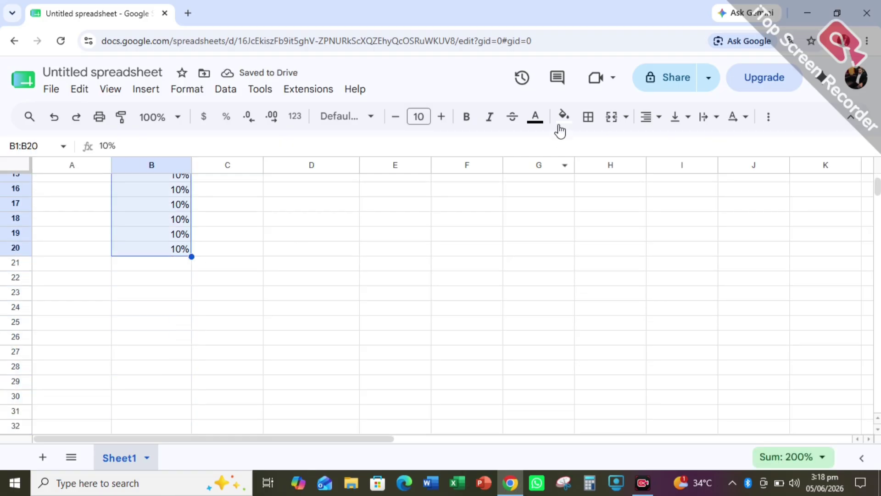
{"action": "left_click", "coordinate": [644, 118]}
{"action": "left_click", "coordinate": [670, 144]}
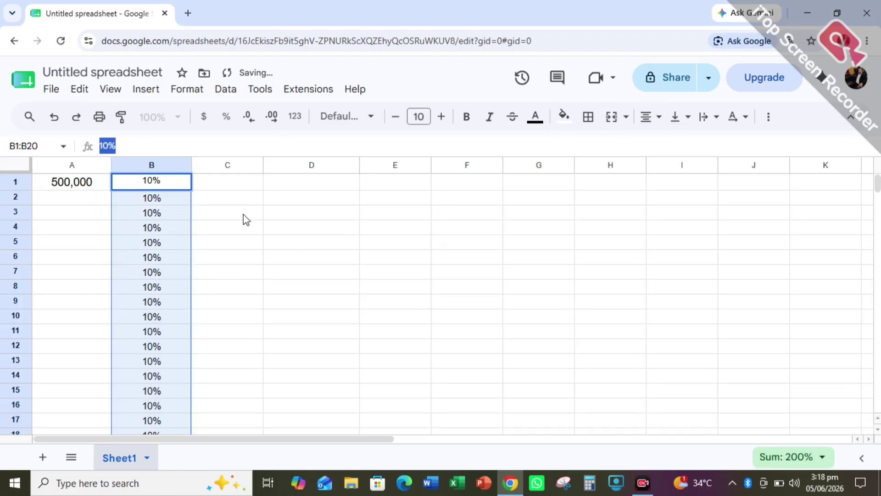
Step: Enter the formula =A1*B1 in cell C1 to calculate the percentage amount
{"action": "left_click", "coordinate": [238, 182]}
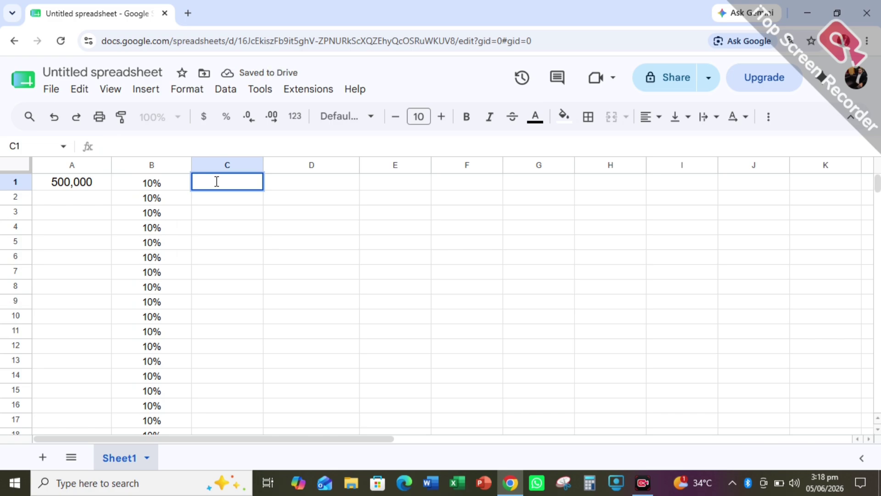
{"action": "type", "text": "="}
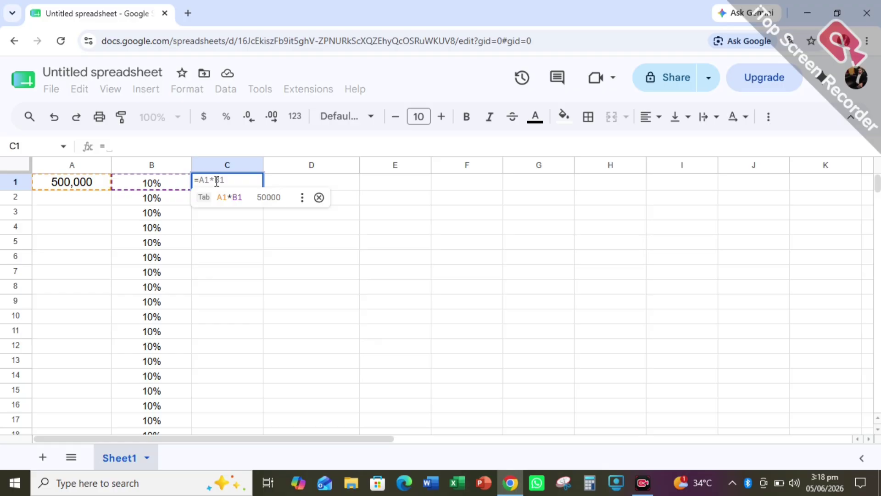
{"action": "type", "text": "A"}
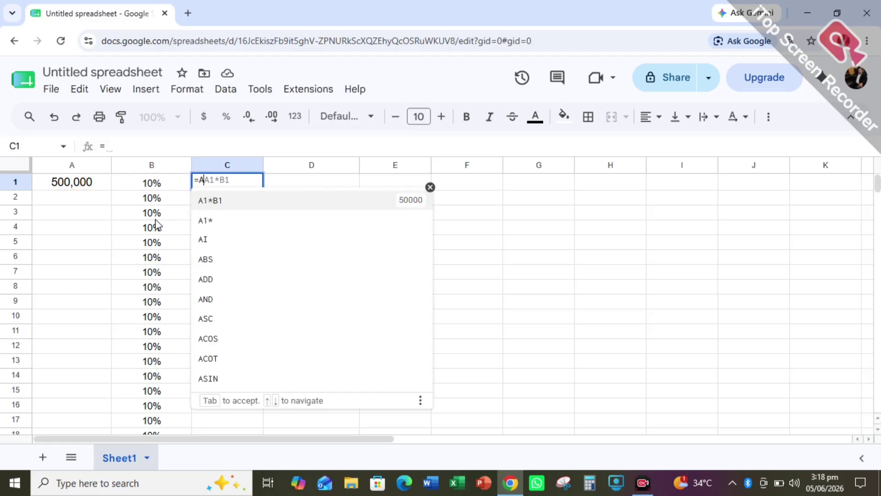
{"action": "type", "text": "18"}
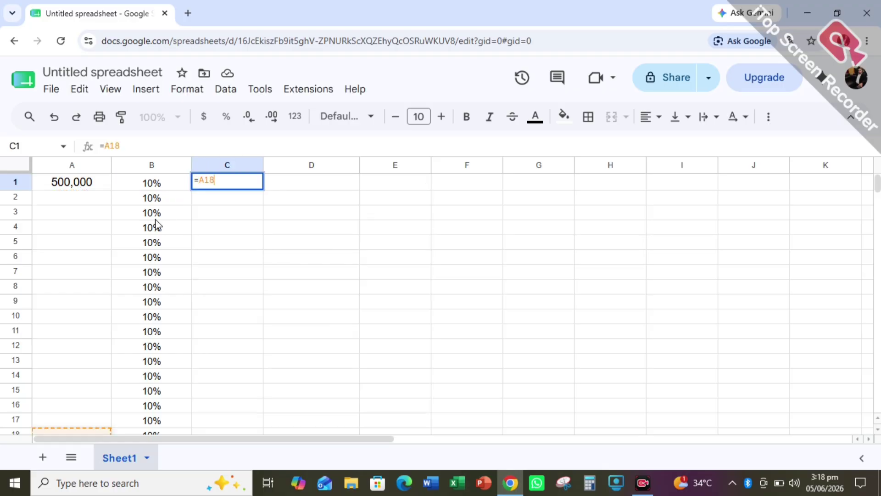
{"action": "key", "text": "BackSpace"}
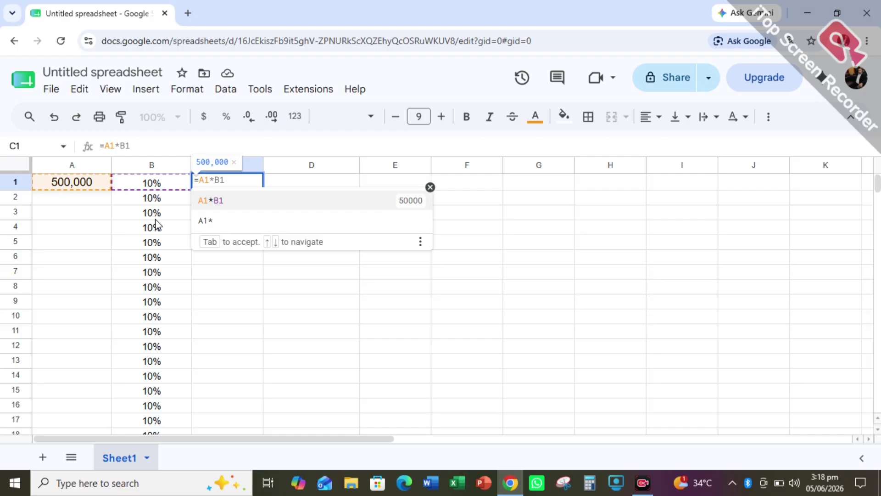
{"action": "type", "text": "8"}
{"action": "key", "text": "BackSpace"}
{"action": "type", "text": "*B"}
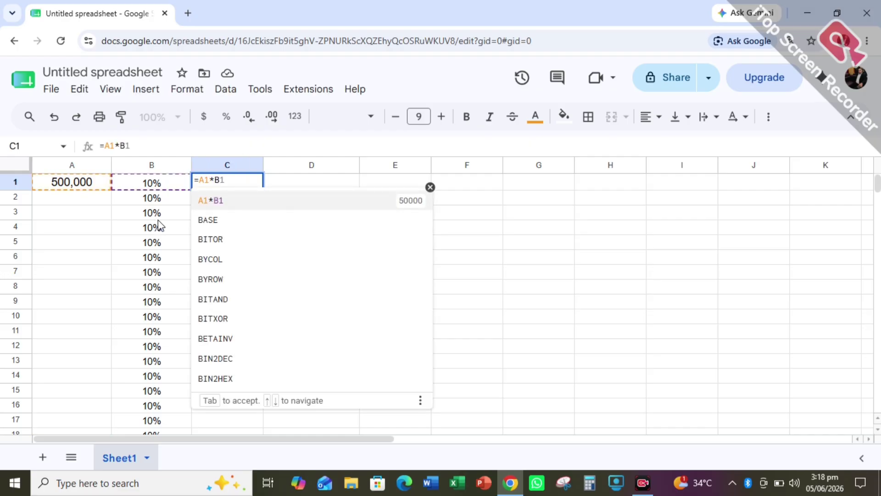
{"action": "type", "text": "1"}
{"action": "left_click", "coordinate": [292, 231]}
Step: Set the font size of cell C1 to 12
{"action": "left_click", "coordinate": [246, 183]}
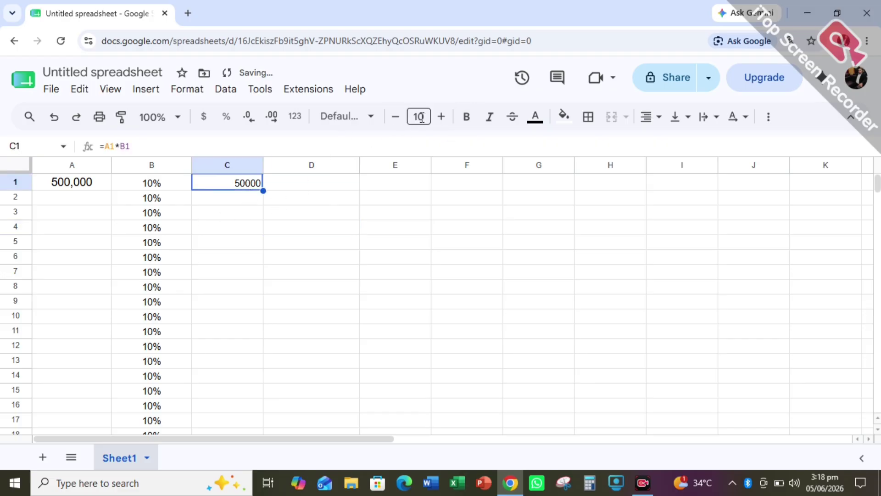
{"action": "left_click", "coordinate": [441, 116]}
{"action": "left_click", "coordinate": [442, 117]}
{"action": "left_click", "coordinate": [218, 215]}
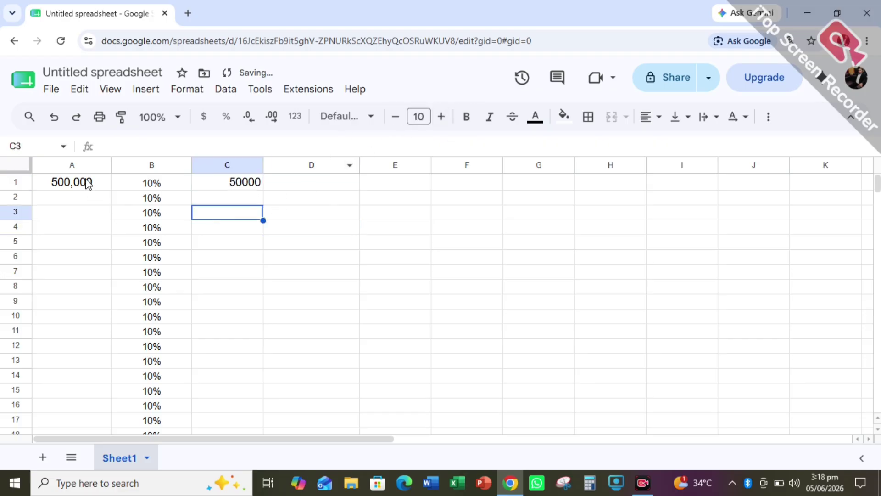
Step: Enter the formula =SUM(A1+C1) in cell D1 to add the percentage amount to the original value
{"action": "left_click", "coordinate": [88, 183]}
{"action": "left_click", "coordinate": [221, 186]}
{"action": "left_click", "coordinate": [318, 182]}
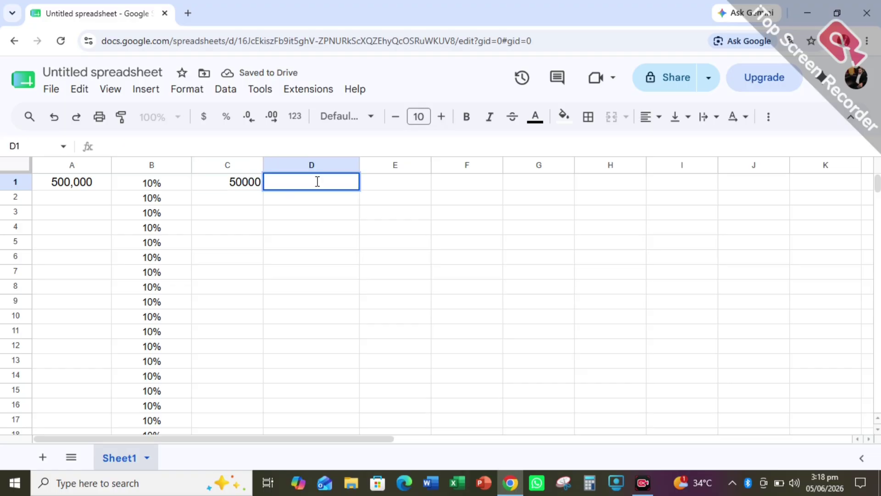
{"action": "type", "text": "="}
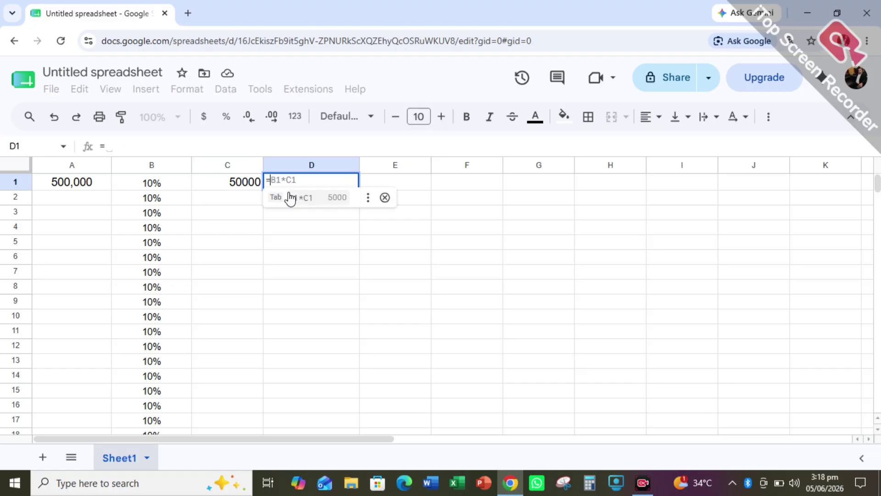
{"action": "type", "text": "SUM("}
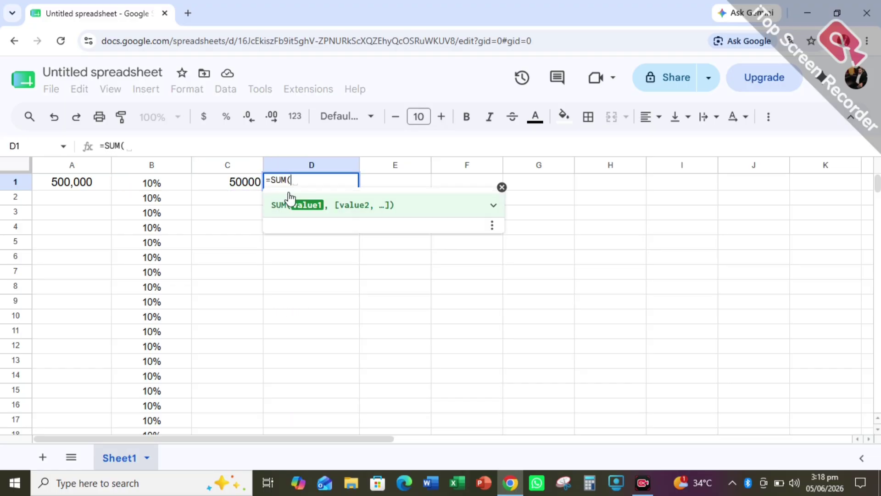
{"action": "type", "text": "A1"}
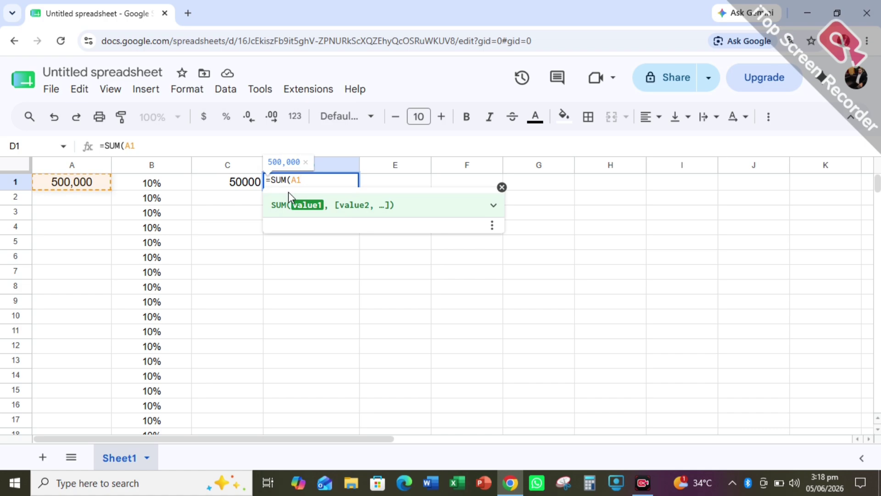
{"action": "type", "text": "+"}
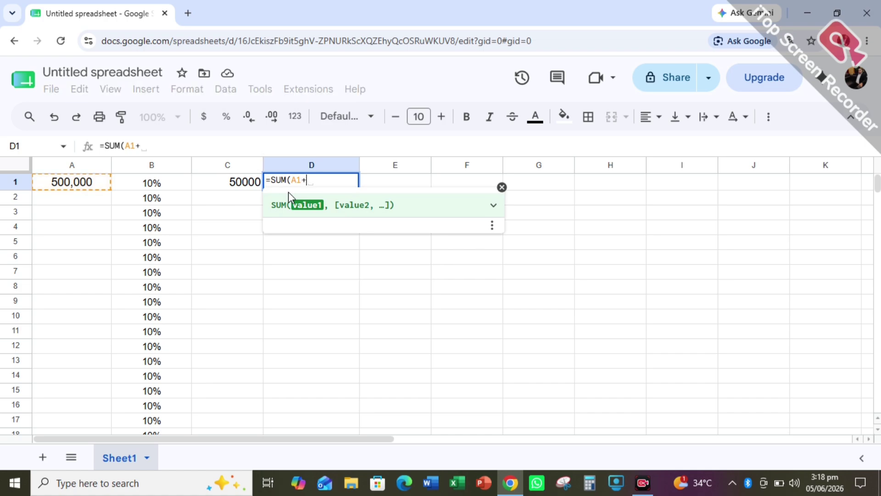
{"action": "type", "text": "C1"}
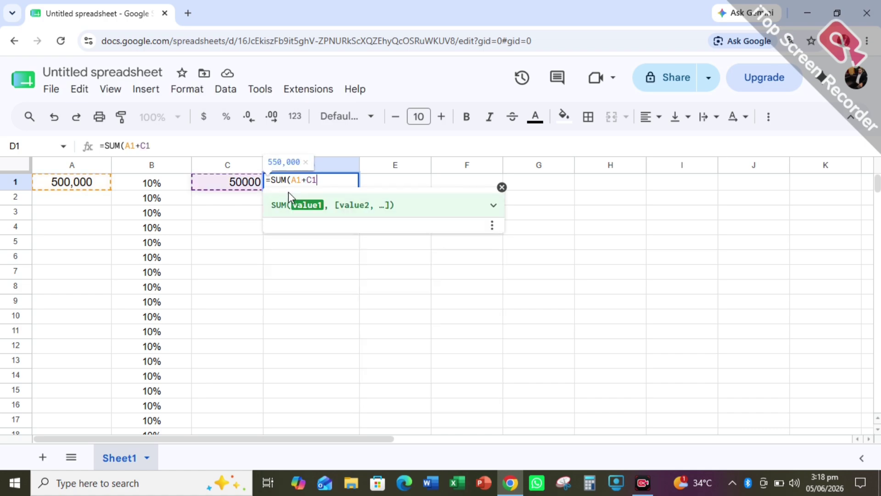
{"action": "type", "text": ")"}
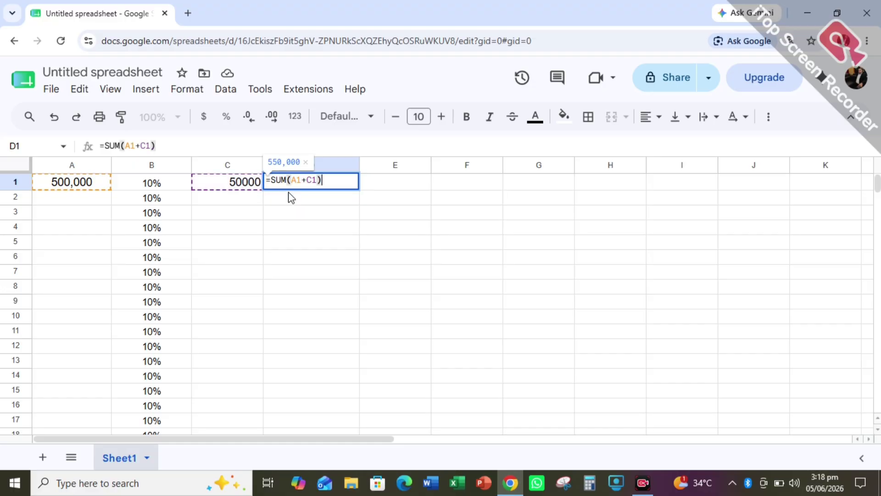
{"action": "key", "text": "Return"}
Step: Set the font size of cell D1 to 13
{"action": "left_click", "coordinate": [348, 180]}
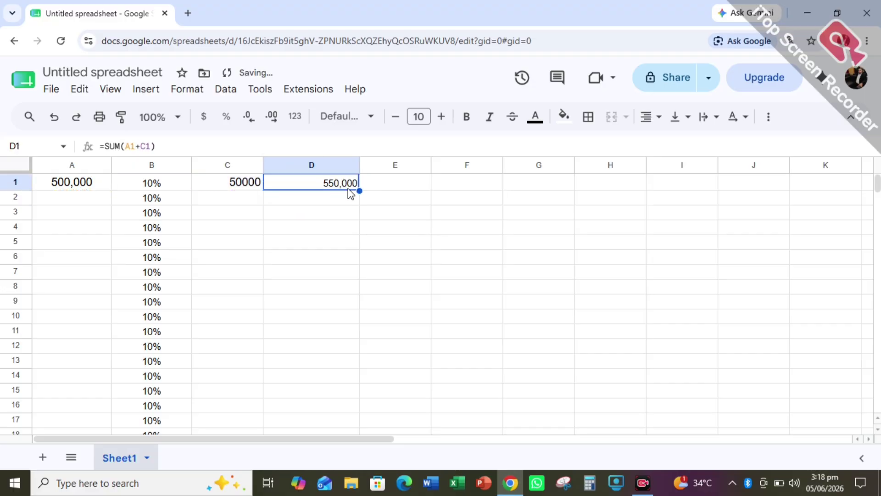
{"action": "left_click", "coordinate": [441, 117]}
{"action": "left_click", "coordinate": [441, 116]}
{"action": "left_click", "coordinate": [441, 116]}
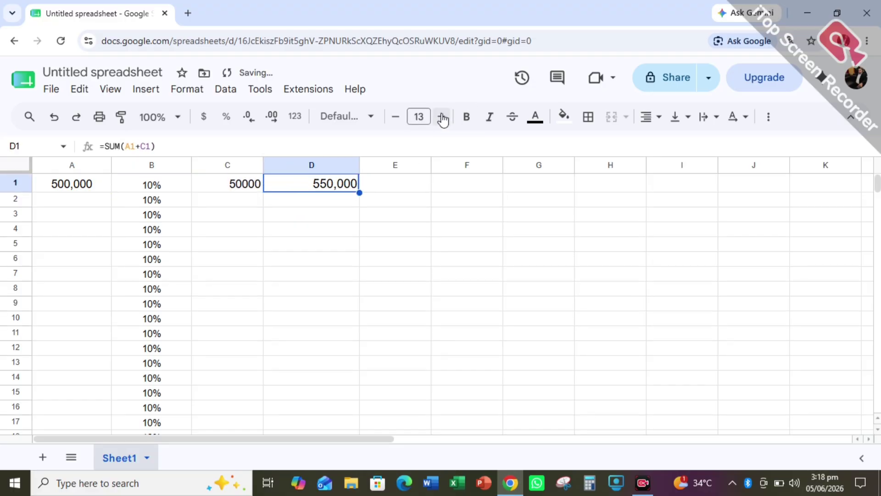
Step: Make the total in cell D1 bold and centre it horizontally
{"action": "left_click", "coordinate": [471, 120]}
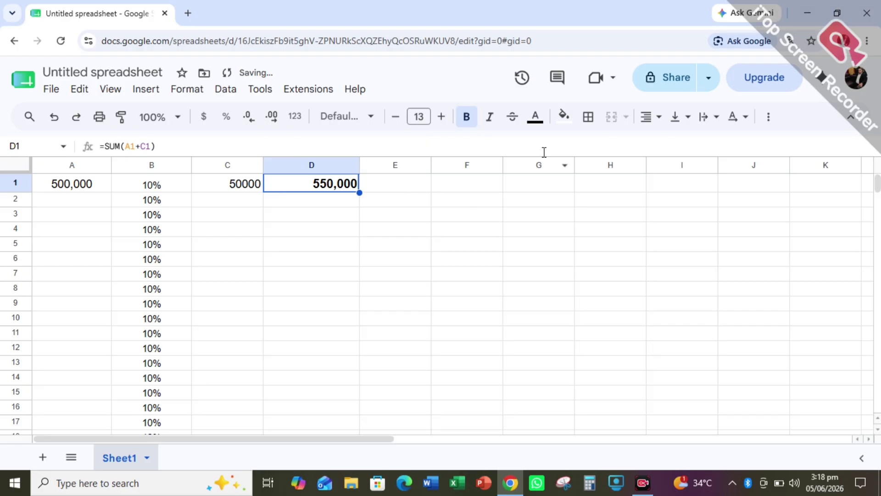
{"action": "left_click", "coordinate": [650, 118]}
{"action": "double_click", "coordinate": [674, 149]}
{"action": "left_click", "coordinate": [316, 208]}
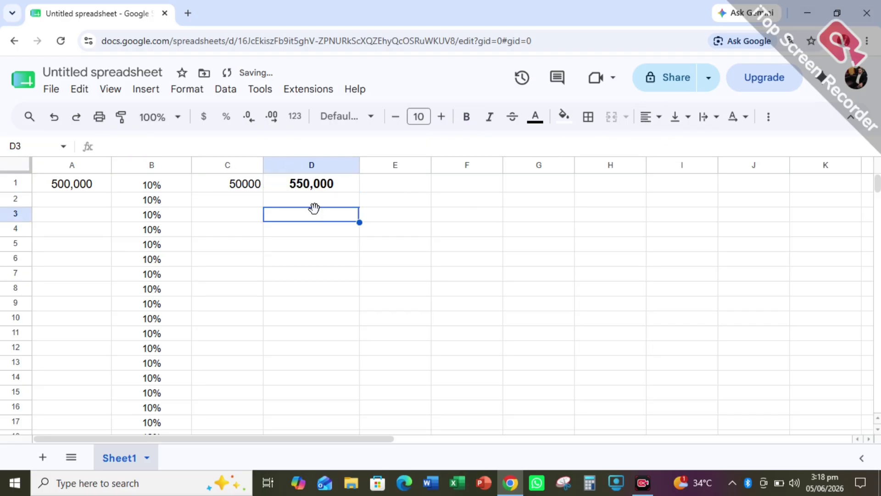
{"action": "double_click", "coordinate": [247, 189]}
{"action": "left_click", "coordinate": [266, 213]}
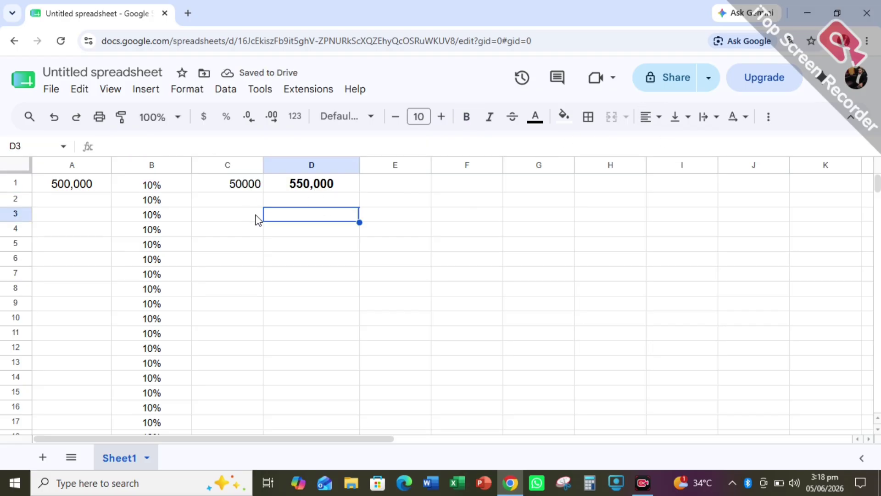
Step: Enter the formula =D1 in cell A2 to carry the first row's total into the second row
{"action": "left_click", "coordinate": [93, 201]}
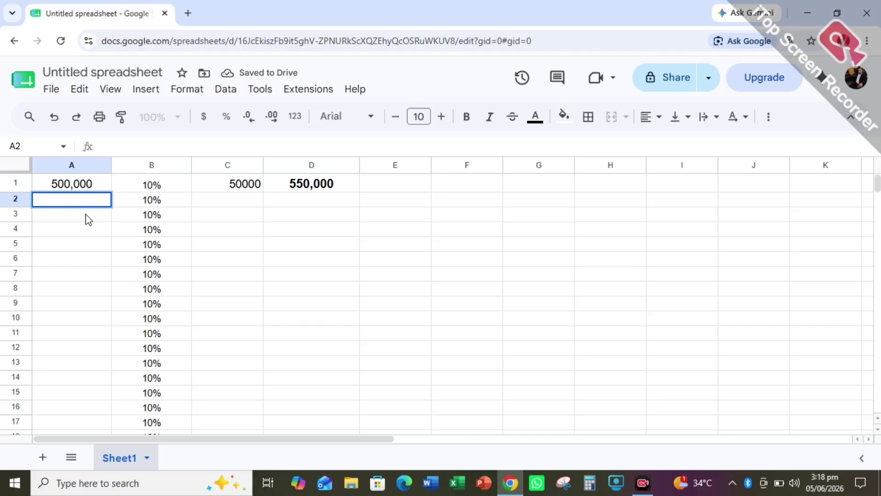
{"action": "left_click", "coordinate": [315, 183]}
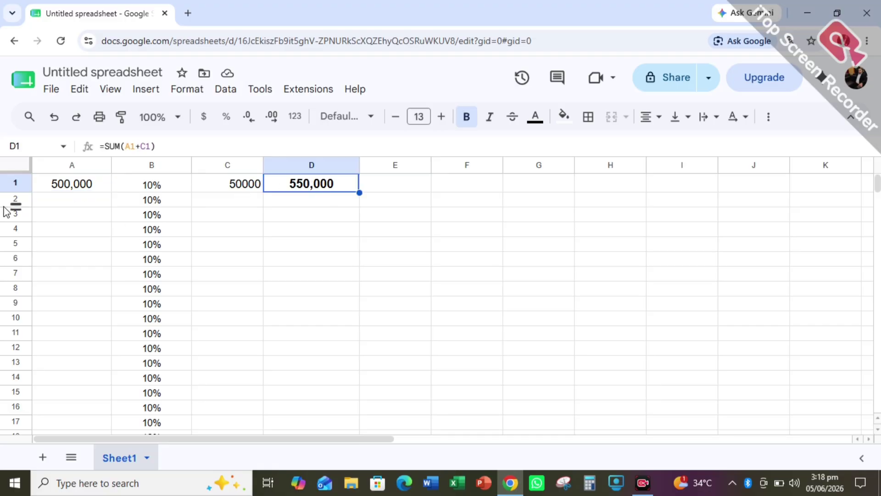
{"action": "left_click", "coordinate": [69, 201]}
{"action": "type", "text": "="}
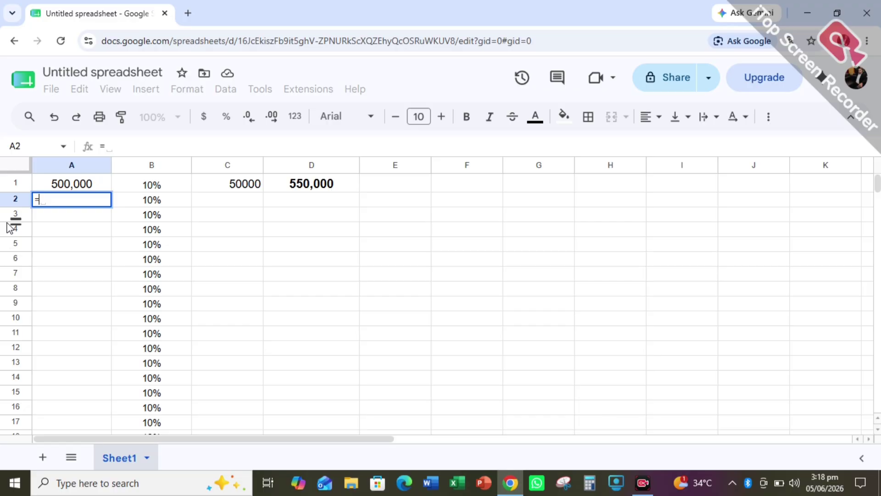
{"action": "type", "text": "d2"}
{"action": "left_click", "coordinate": [243, 246]}
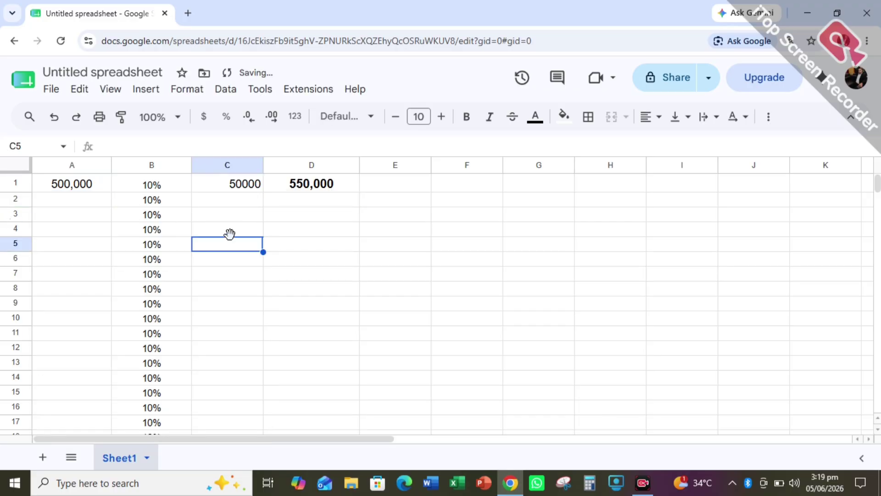
{"action": "left_click", "coordinate": [98, 202]}
{"action": "double_click", "coordinate": [95, 200]}
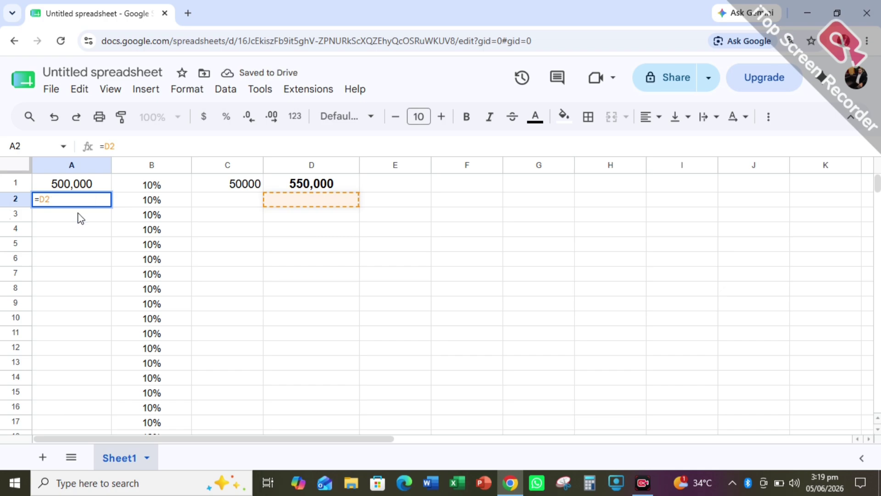
{"action": "key", "text": "BackSpace"}
{"action": "type", "text": "1"}
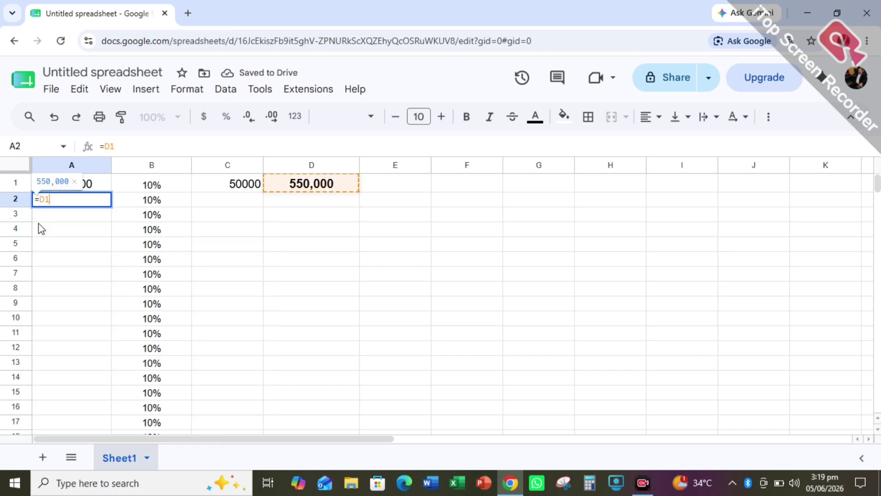
{"action": "left_click", "coordinate": [83, 246]}
Step: Make cell A2 bold and set its font size to 11
{"action": "left_click", "coordinate": [90, 206]}
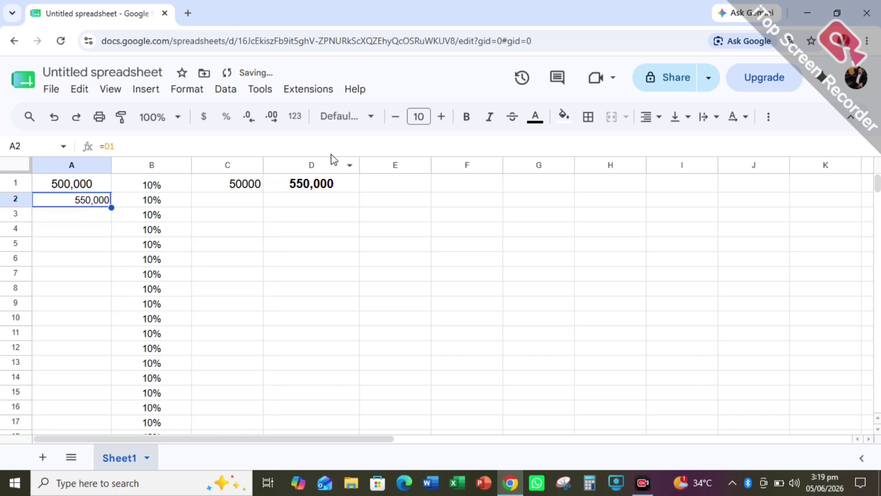
{"action": "left_click", "coordinate": [466, 117]}
{"action": "left_click", "coordinate": [441, 117]}
{"action": "left_click", "coordinate": [441, 117]}
{"action": "left_click", "coordinate": [441, 117]}
{"action": "left_click", "coordinate": [441, 117]}
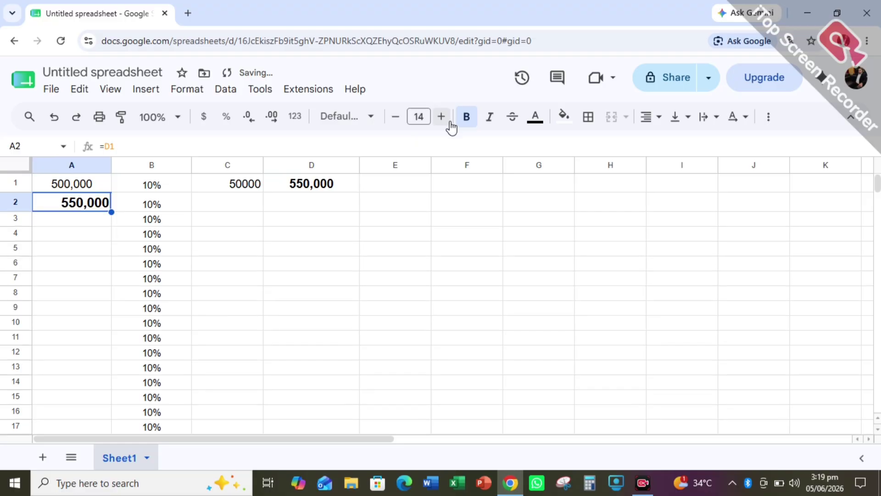
{"action": "left_click", "coordinate": [395, 120]}
{"action": "left_click", "coordinate": [396, 120]}
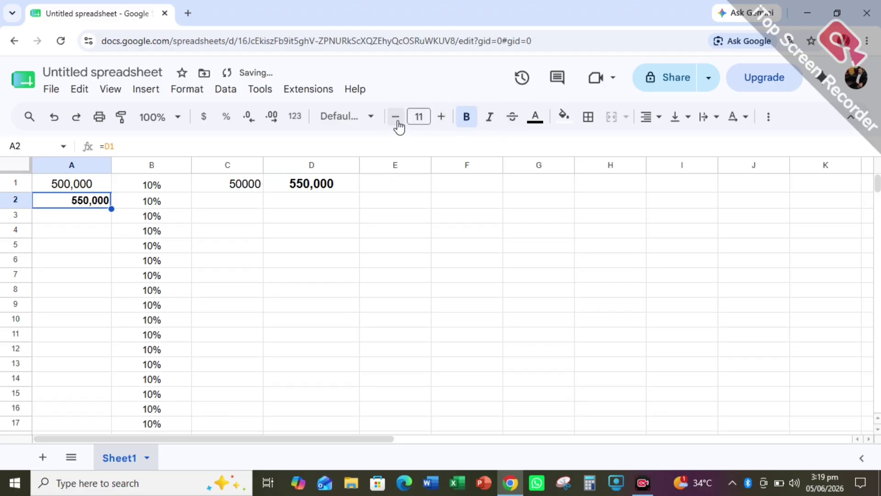
Step: Centre the value in cell A2 horizontally
{"action": "left_click", "coordinate": [640, 120]}
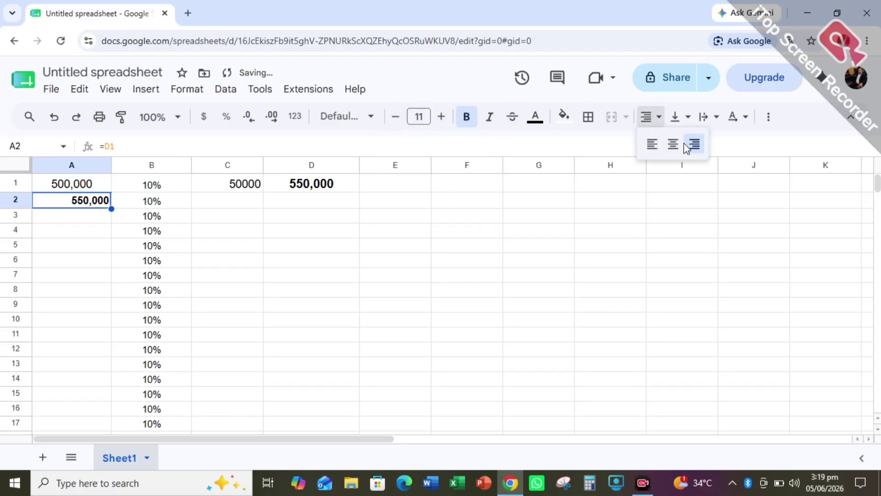
{"action": "left_click", "coordinate": [672, 144]}
{"action": "key", "text": "F2"}
{"action": "left_click", "coordinate": [167, 288]}
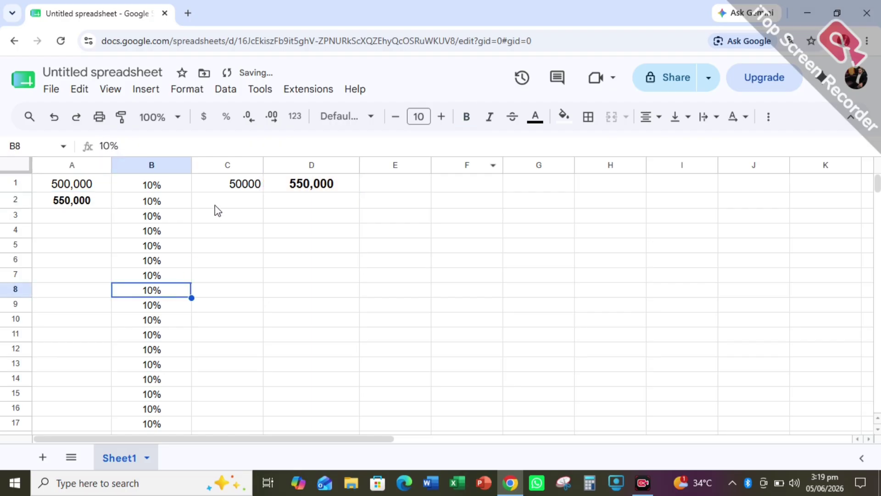
Step: Enter the formula =A2*B2 in cell C2 to calculate the second row's percentage amount
{"action": "left_click", "coordinate": [236, 200]}
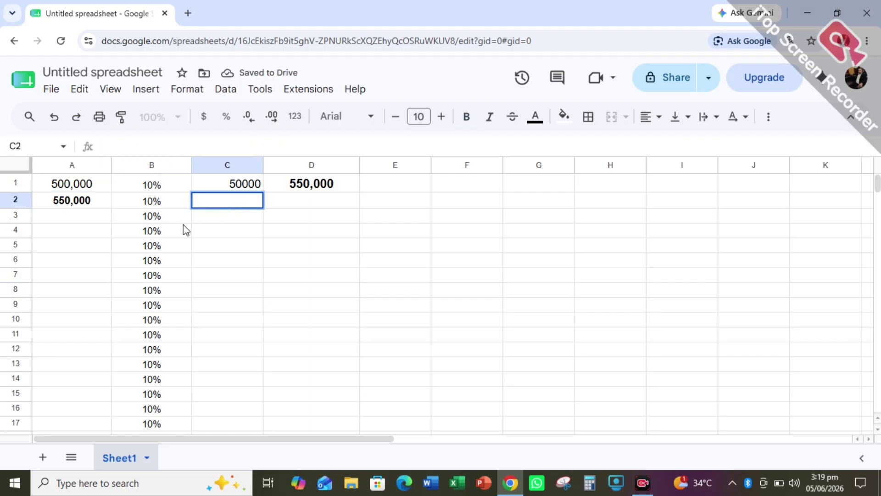
{"action": "key", "text": "BackSpace"}
{"action": "type", "text": "="}
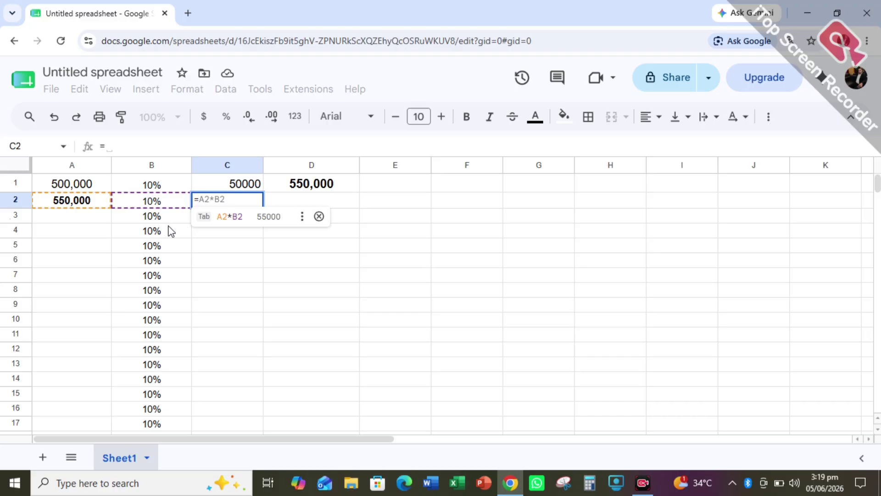
{"action": "left_click", "coordinate": [229, 220]}
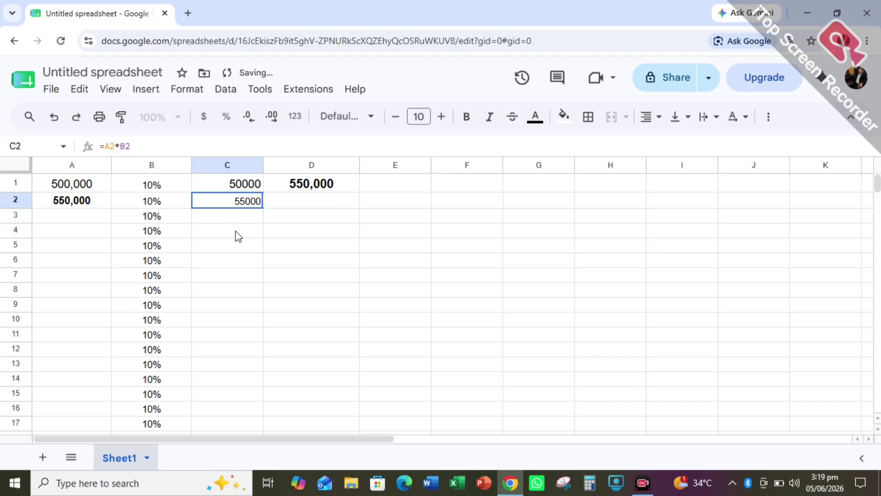
Step: Make cell C2 bold and set its font size to 13
{"action": "left_click", "coordinate": [236, 184]}
{"action": "left_click", "coordinate": [231, 204]}
{"action": "left_click", "coordinate": [466, 117]}
{"action": "left_click", "coordinate": [442, 117]}
{"action": "left_click", "coordinate": [441, 118]}
{"action": "left_click", "coordinate": [441, 117]}
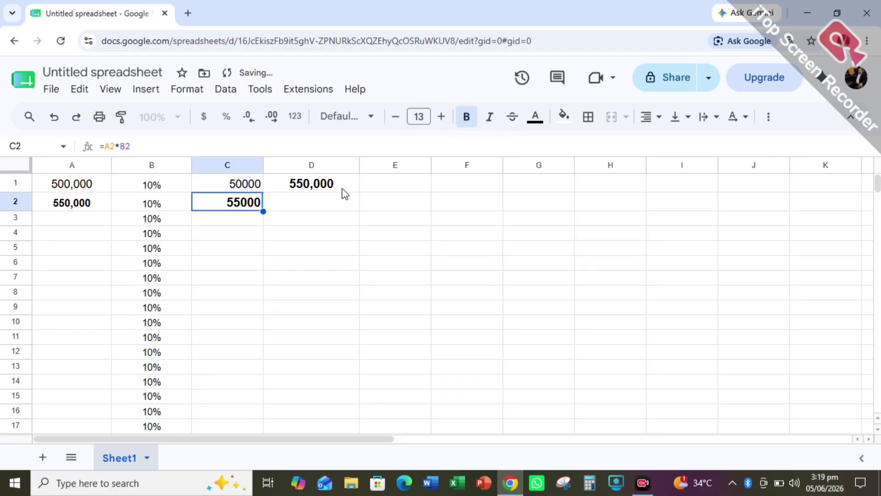
Step: Enter the formula =A2+C2 in cell D2 to add the percentage amount to the second row's base value
{"action": "double_click", "coordinate": [316, 208]}
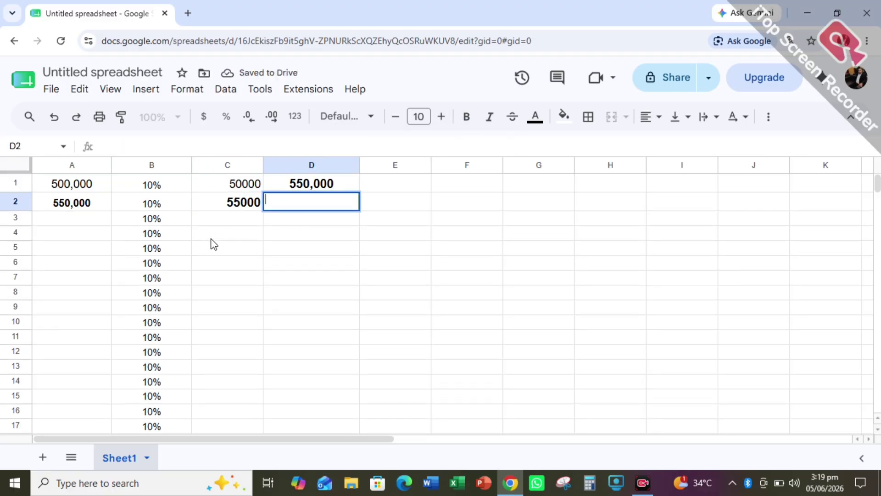
{"action": "type", "text": "="}
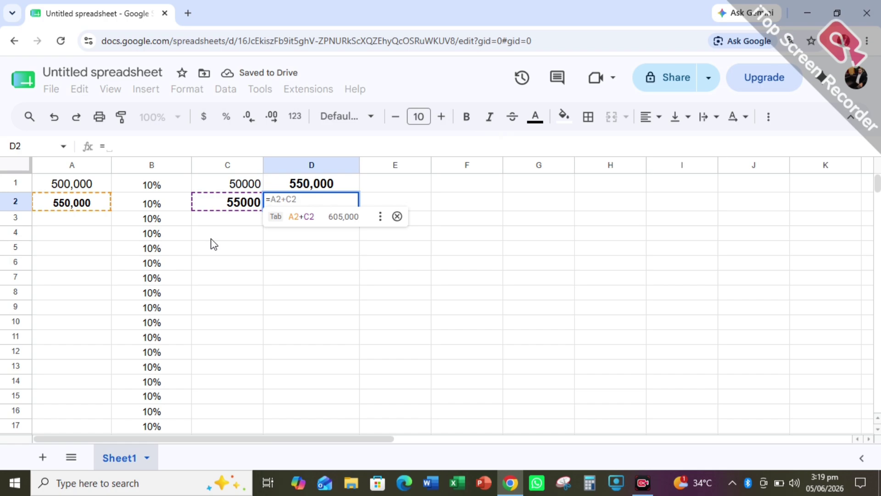
{"action": "left_click", "coordinate": [299, 216]}
{"action": "left_click", "coordinate": [285, 266]}
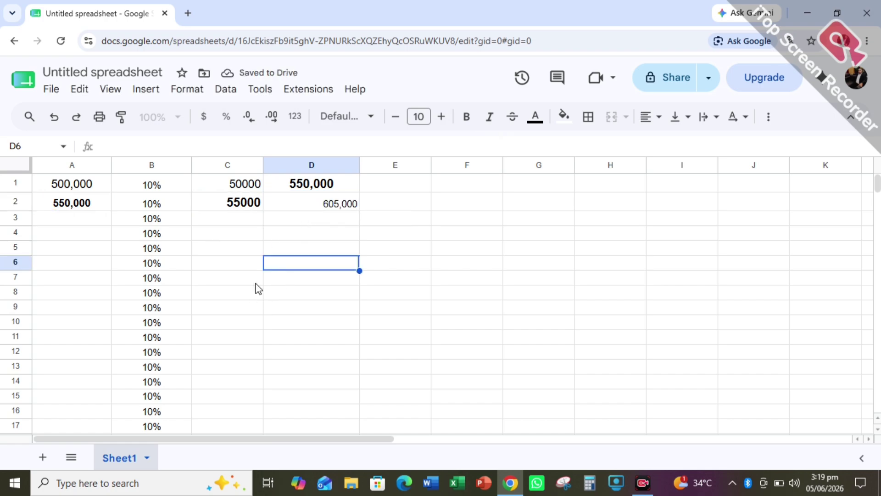
{"action": "left_click", "coordinate": [87, 185]}
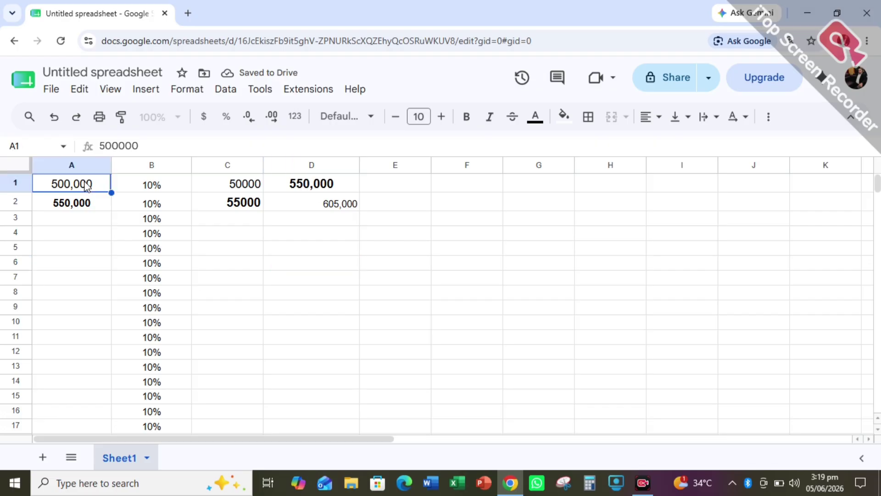
{"action": "double_click", "coordinate": [133, 187]}
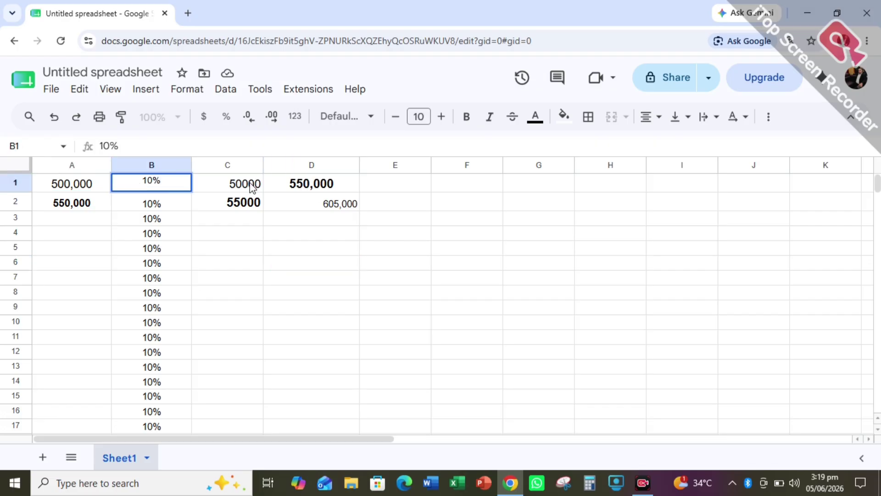
{"action": "left_click", "coordinate": [250, 187]}
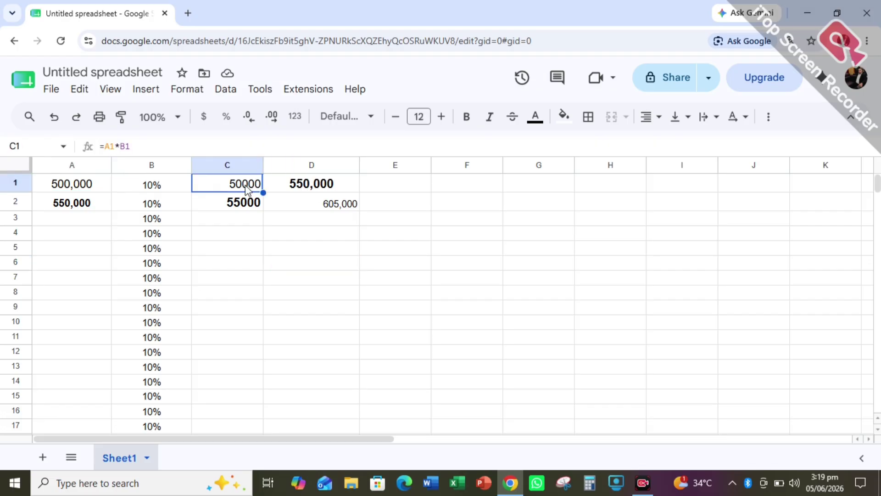
{"action": "left_click", "coordinate": [308, 189]}
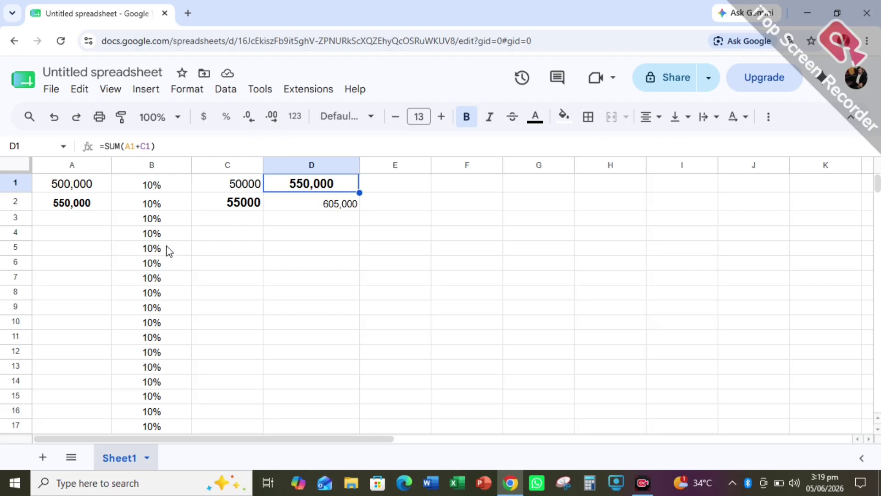
Step: Enter the label BASE AMOUNT in cell E1 and widen column E to fit the text
{"action": "left_click", "coordinate": [390, 190]}
{"action": "double_click", "coordinate": [389, 181]}
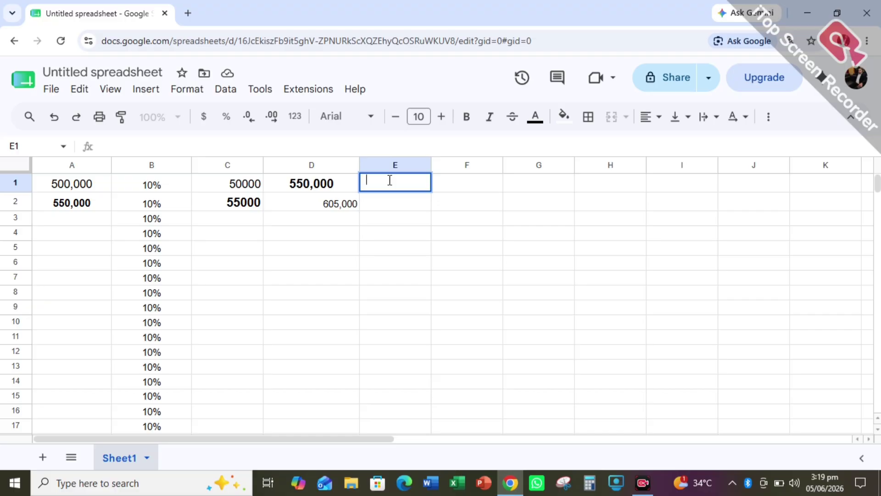
{"action": "type", "text": "BASE"}
{"action": "left_click", "coordinate": [337, 207]}
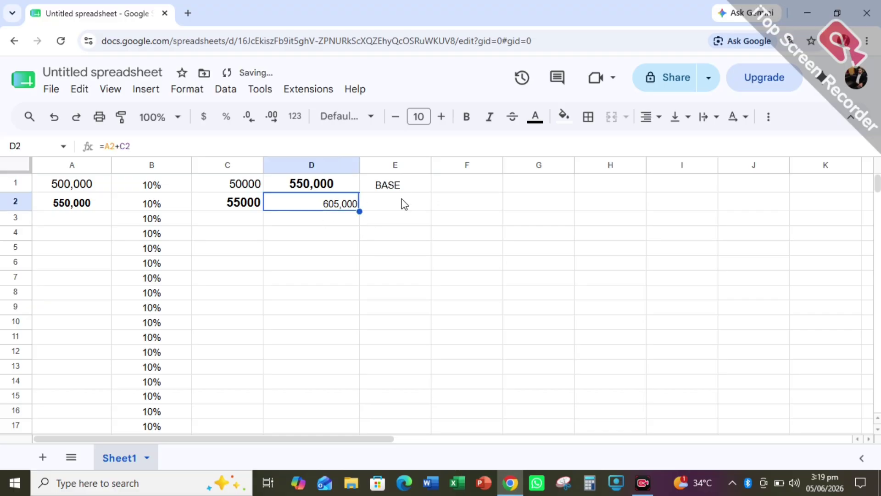
{"action": "left_click", "coordinate": [404, 188]}
{"action": "double_click", "coordinate": [410, 183]}
{"action": "type", "text": "AM"}
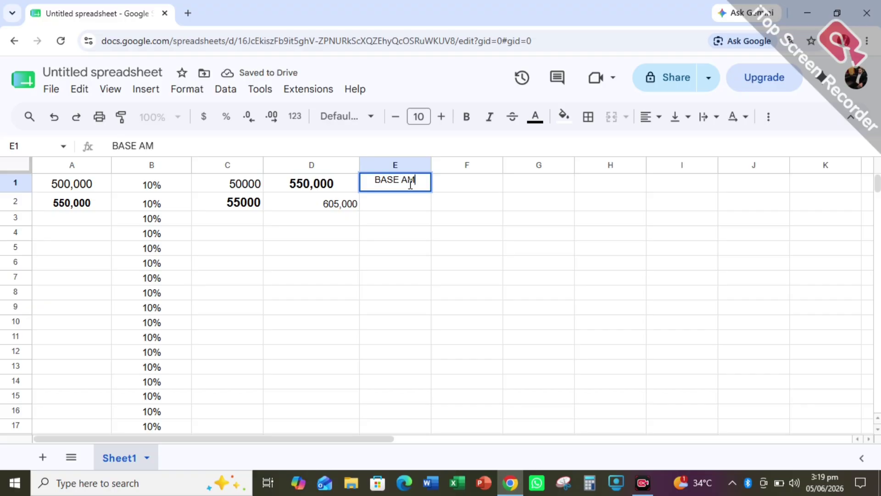
{"action": "type", "text": "OUNT"}
{"action": "left_click", "coordinate": [429, 215]}
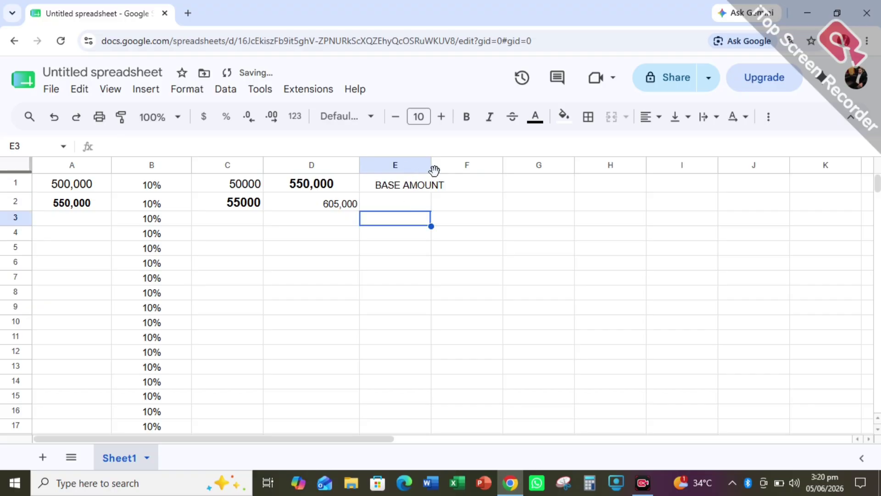
{"action": "left_click_drag", "start_coordinate": [431, 165], "coordinate": [460, 165]}
Step: Format the total in cell D2 as bold, font size 12 and horizontally centred
{"action": "left_click", "coordinate": [326, 207]}
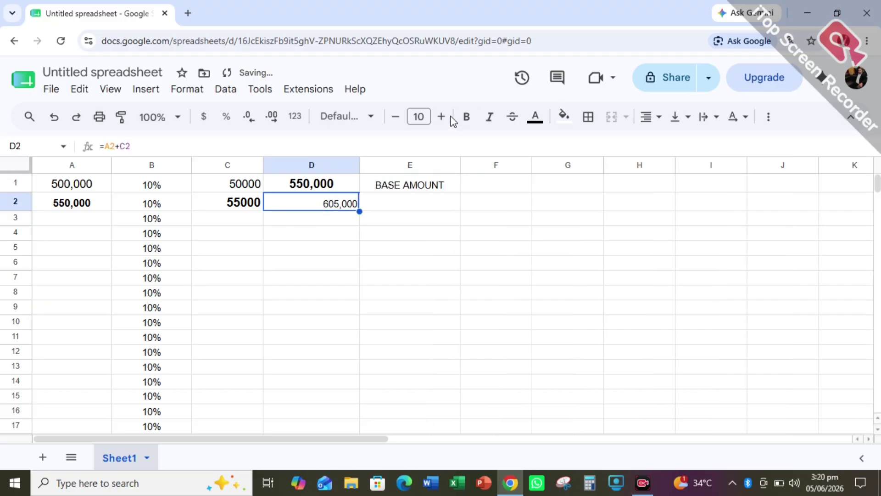
{"action": "left_click", "coordinate": [466, 116]}
{"action": "left_click", "coordinate": [441, 116]}
{"action": "left_click", "coordinate": [441, 116]}
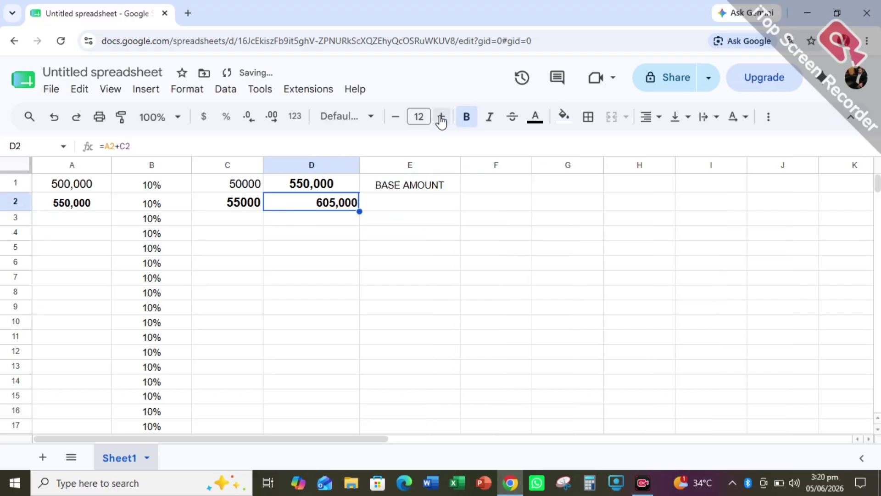
{"action": "left_click", "coordinate": [649, 125]}
{"action": "left_click", "coordinate": [671, 140]}
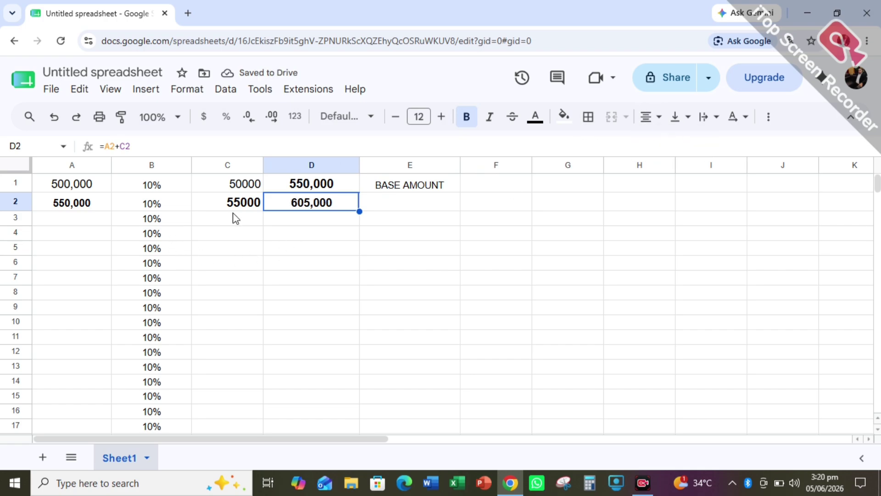
{"action": "left_click", "coordinate": [104, 205]}
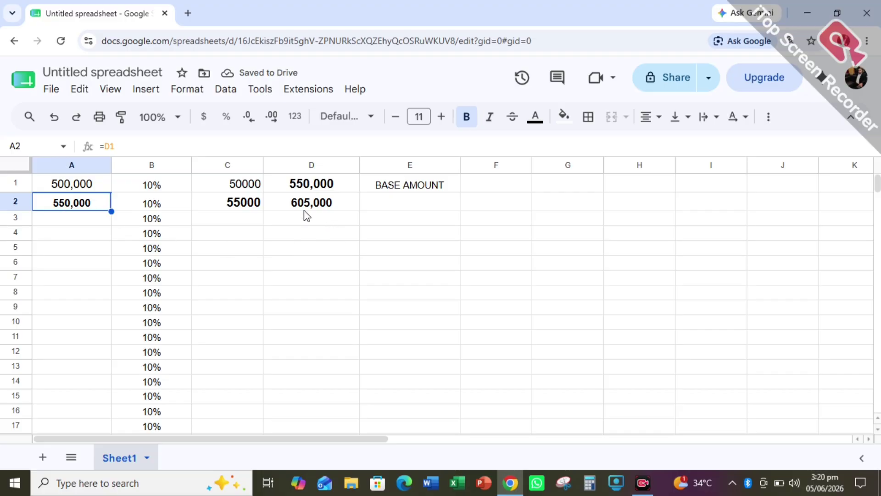
{"action": "double_click", "coordinate": [105, 187]}
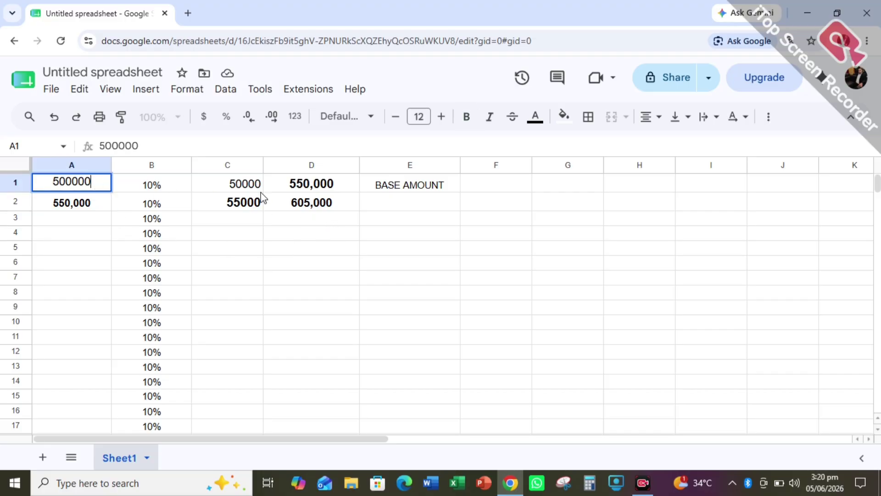
{"action": "left_click", "coordinate": [316, 188]}
{"action": "left_click", "coordinate": [95, 207]}
{"action": "left_click", "coordinate": [305, 202]}
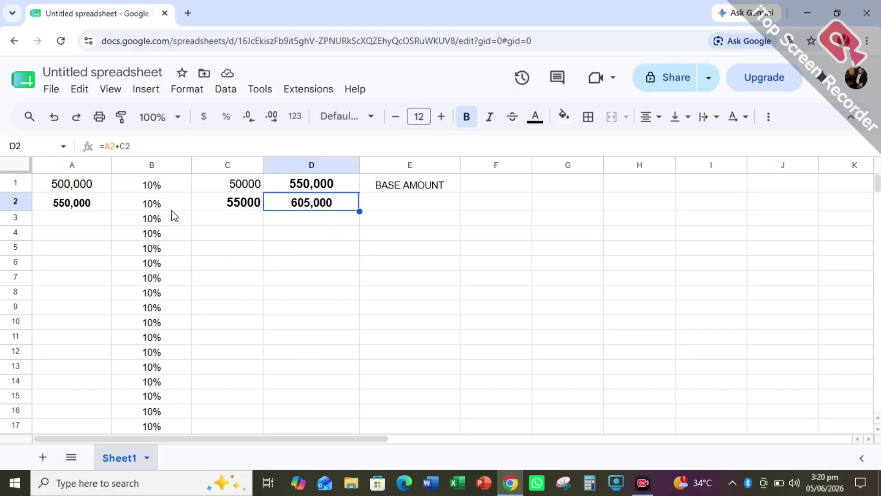
Step: Copy the carry-over formula from cell A2 down column A through cell A20
{"action": "left_click", "coordinate": [101, 203]}
{"action": "scroll", "coordinate": [107, 220], "scroll_direction": "down", "scroll_amount": 2}
{"action": "scroll", "coordinate": [103, 215], "scroll_direction": "up", "scroll_amount": 2}
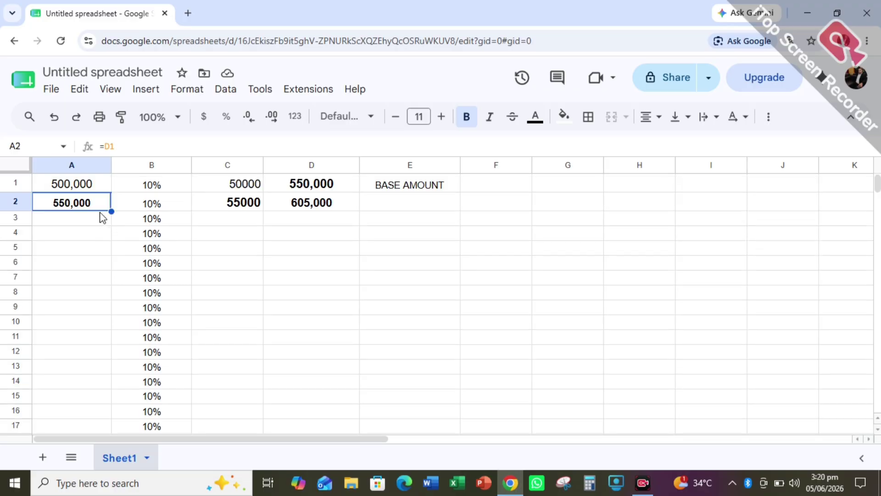
{"action": "left_click_drag", "start_coordinate": [110, 210], "coordinate": [105, 408]}
{"action": "scroll", "coordinate": [136, 323], "scroll_direction": "up", "scroll_amount": 2}
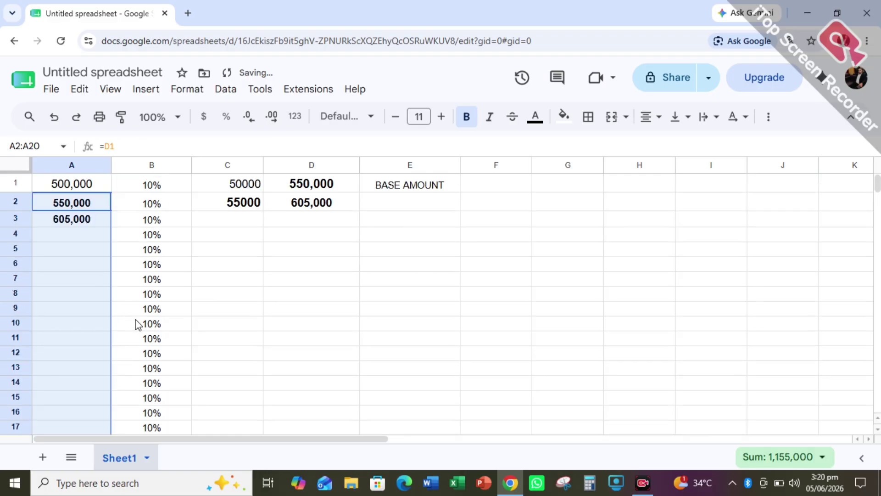
{"action": "double_click", "coordinate": [99, 218]}
{"action": "key", "text": "Return"}
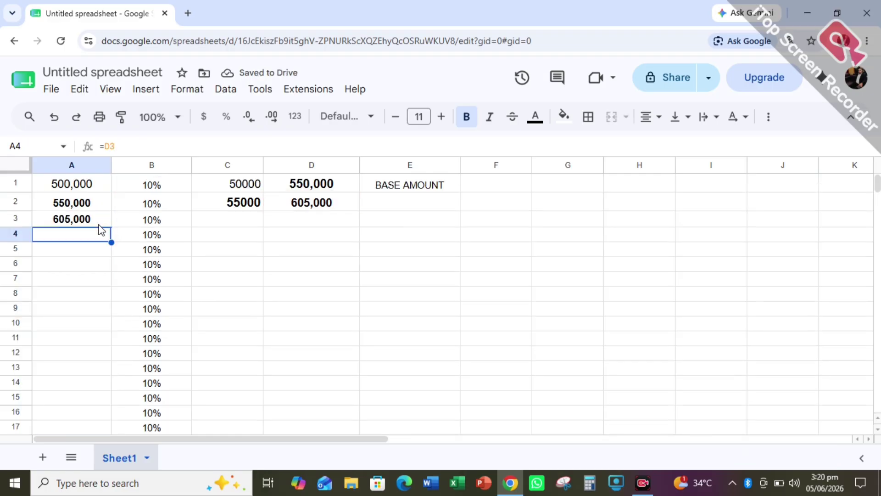
Step: Copy the total formula from cell D2 down column D through cell D20
{"action": "left_click", "coordinate": [344, 207]}
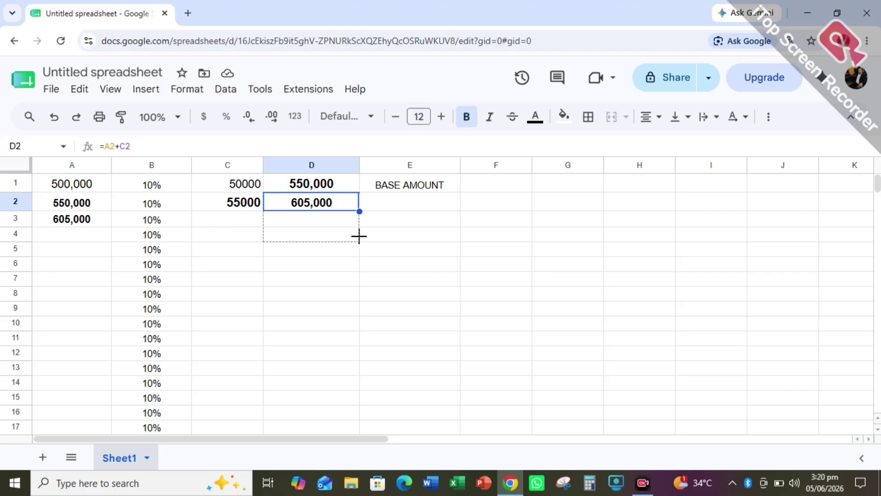
{"action": "left_click_drag", "start_coordinate": [357, 210], "coordinate": [360, 419]}
{"action": "scroll", "coordinate": [197, 305], "scroll_direction": "up", "scroll_amount": 2}
{"action": "left_click", "coordinate": [73, 186]}
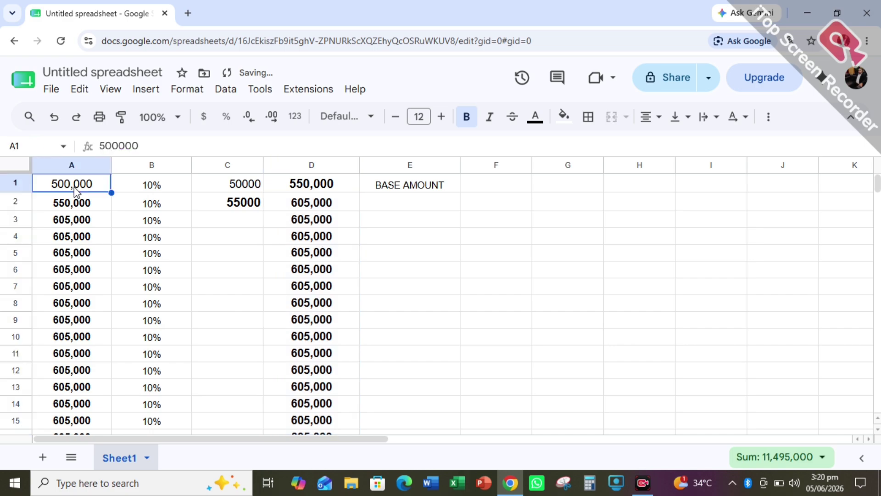
{"action": "left_click_drag", "start_coordinate": [74, 189], "coordinate": [80, 360]}
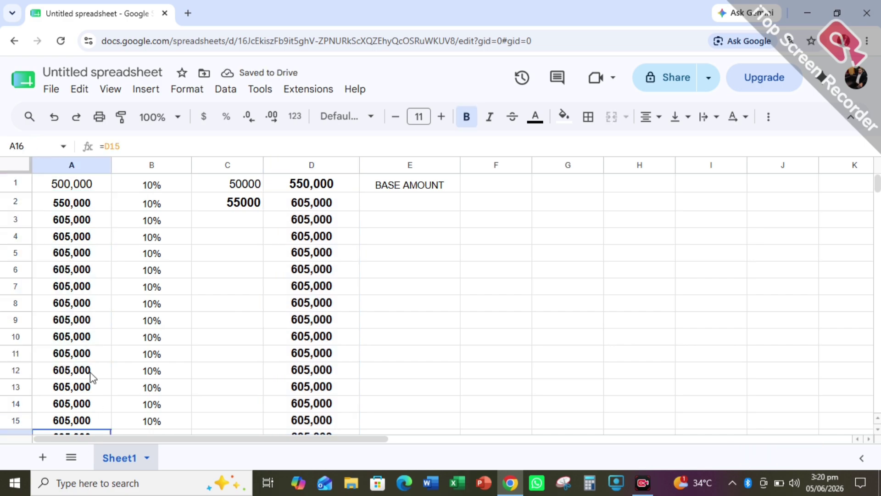
{"action": "left_click", "coordinate": [85, 187]}
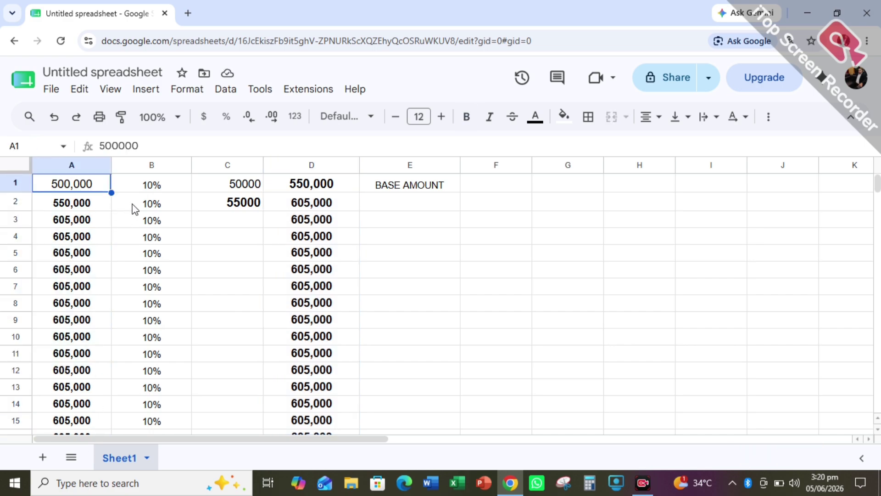
{"action": "left_click_drag", "start_coordinate": [148, 186], "coordinate": [164, 349]}
{"action": "left_click", "coordinate": [161, 352]}
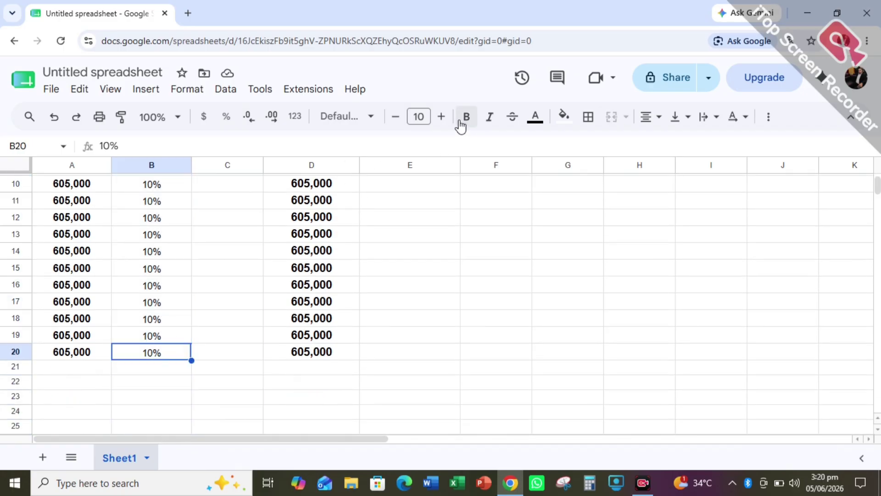
{"action": "scroll", "coordinate": [314, 269], "scroll_direction": "up", "scroll_amount": 3}
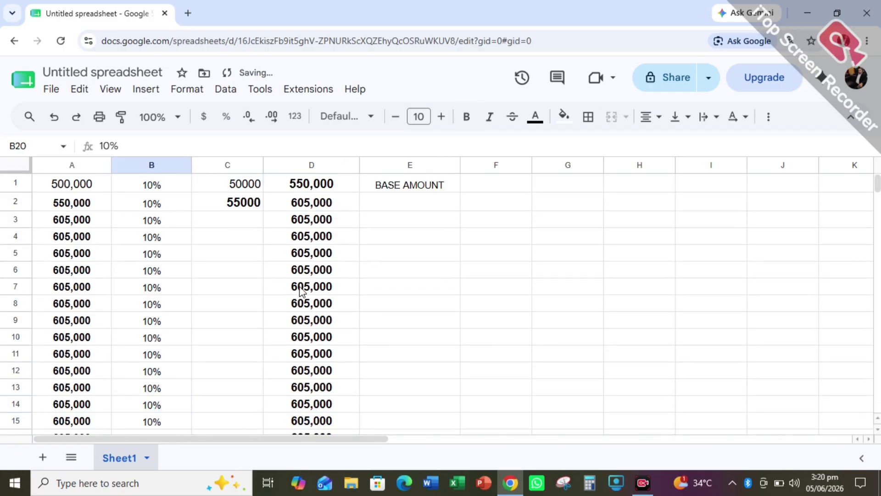
Step: Enter the years 2025, 2026 and 2027 in cells F1, F2 and F3
{"action": "double_click", "coordinate": [500, 182]}
{"action": "type", "text": "2025"}
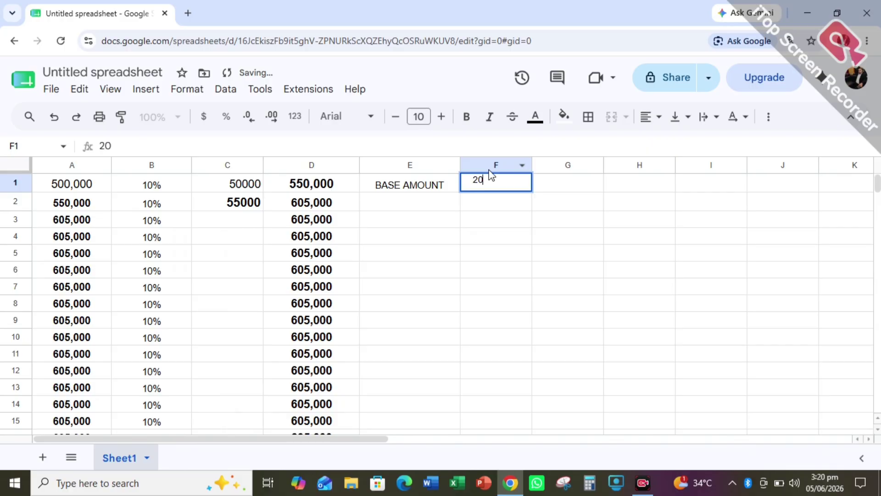
{"action": "left_click", "coordinate": [500, 204]}
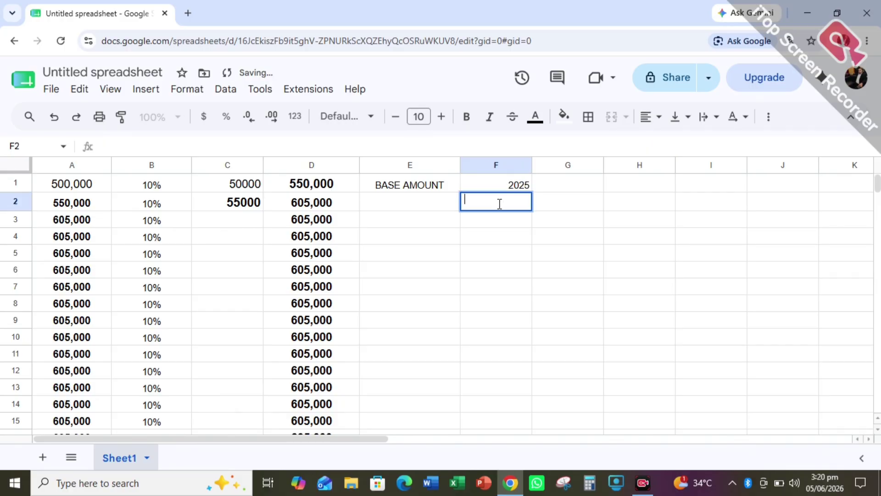
{"action": "type", "text": "2026"}
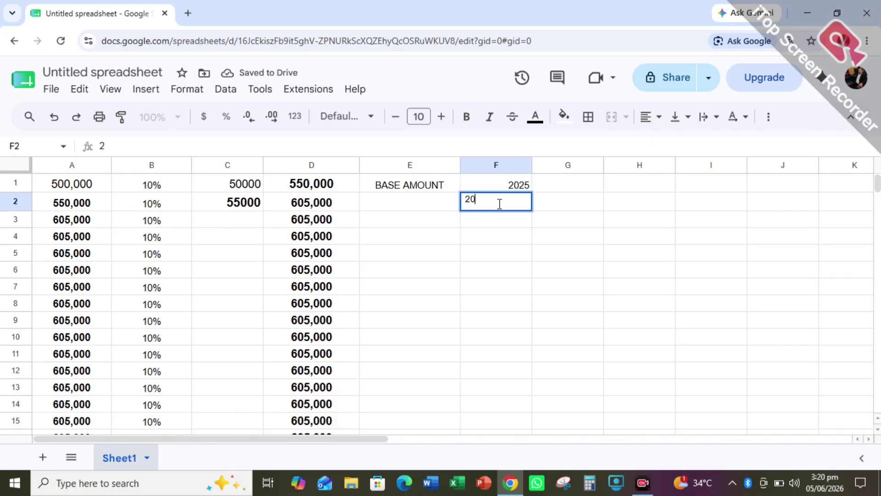
{"action": "left_click", "coordinate": [503, 219]}
{"action": "type", "text": "2027"}
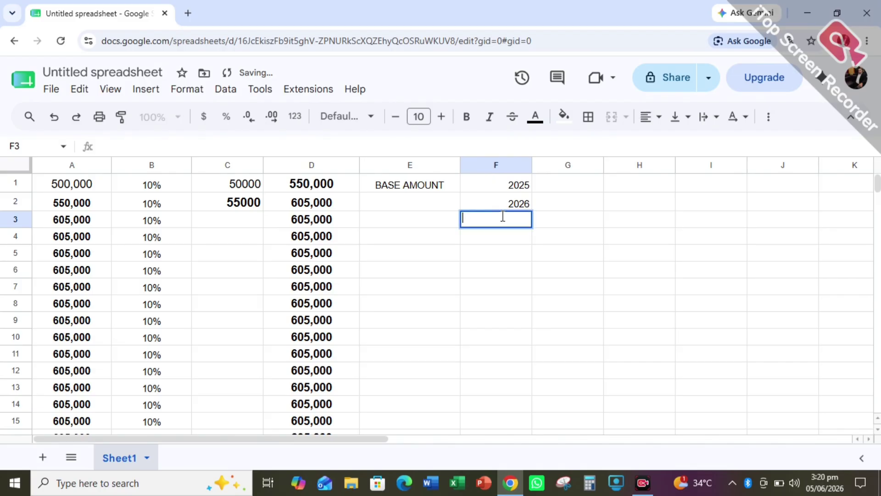
{"action": "left_click", "coordinate": [497, 229]}
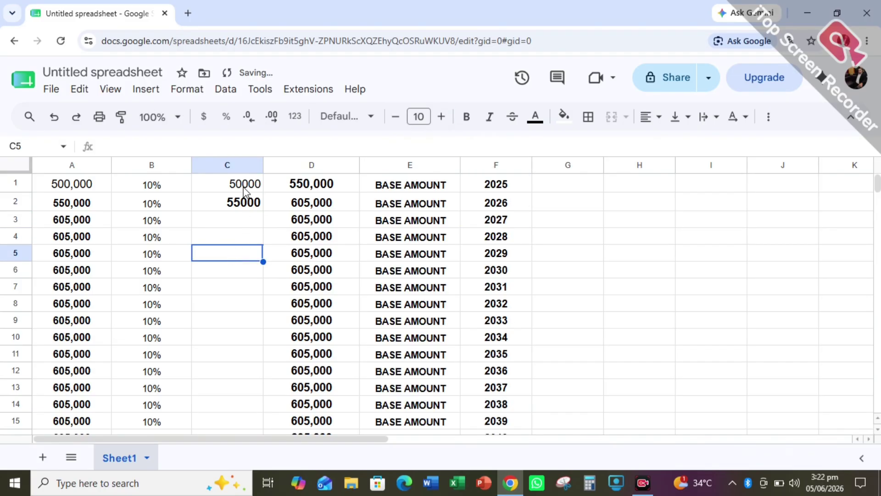
Step: Copy the percentage formula from cell C2 down through cell C20 and widen column C to fit its values
{"action": "left_click", "coordinate": [250, 189]}
{"action": "left_click", "coordinate": [253, 206]}
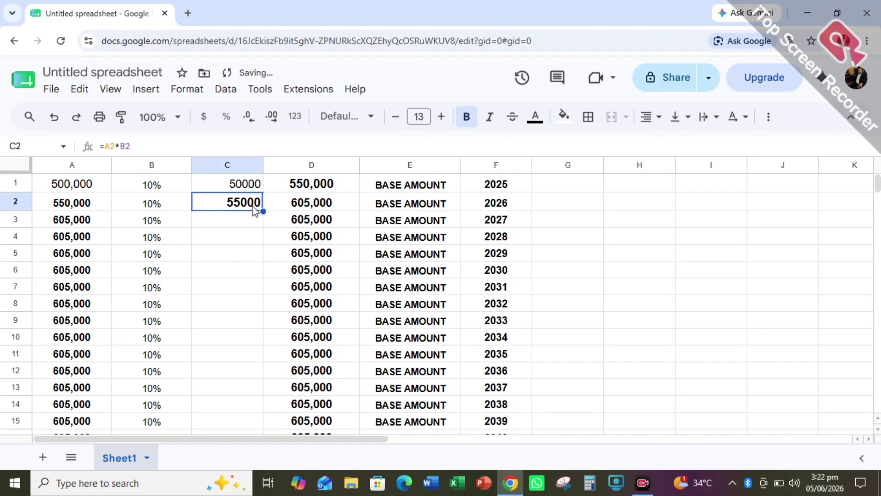
{"action": "scroll", "coordinate": [254, 209], "scroll_direction": "down", "scroll_amount": 1}
{"action": "scroll", "coordinate": [256, 215], "scroll_direction": "up", "scroll_amount": 1}
{"action": "left_click_drag", "start_coordinate": [263, 211], "coordinate": [241, 222]}
{"action": "scroll", "coordinate": [246, 285], "scroll_direction": "up", "scroll_amount": 5}
{"action": "scroll", "coordinate": [247, 318], "scroll_direction": "down", "scroll_amount": 5}
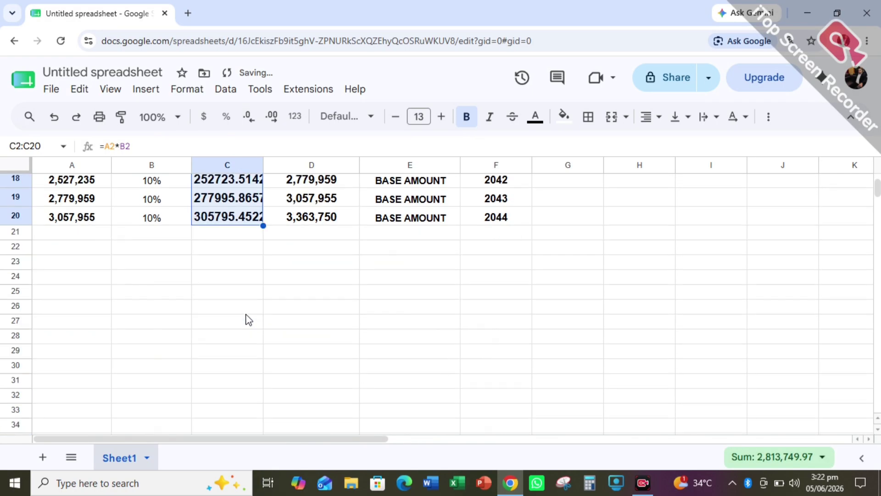
{"action": "scroll", "coordinate": [247, 317], "scroll_direction": "up", "scroll_amount": 5}
{"action": "left_click_drag", "start_coordinate": [262, 165], "coordinate": [296, 165]}
{"action": "left_click", "coordinate": [230, 184]}
Step: Examine the base amount, percentage amount, total and year in the first row, cells A1 to F1
{"action": "left_click", "coordinate": [90, 187]}
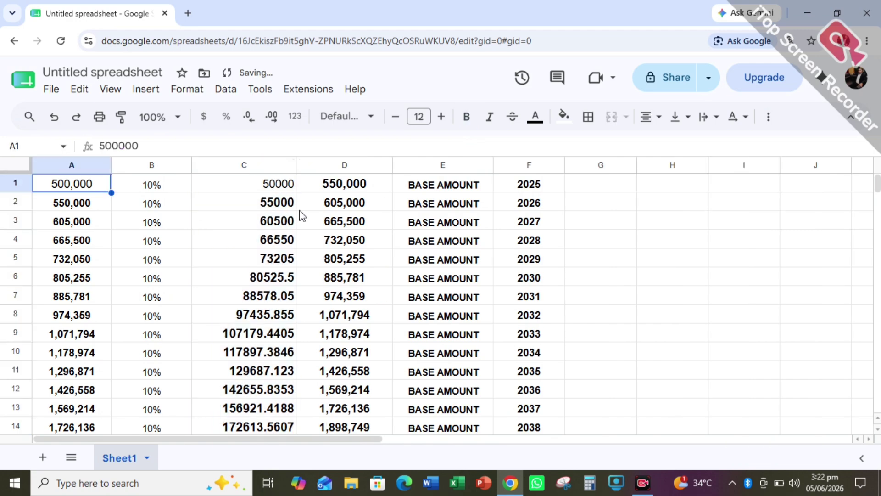
{"action": "left_click", "coordinate": [340, 189]}
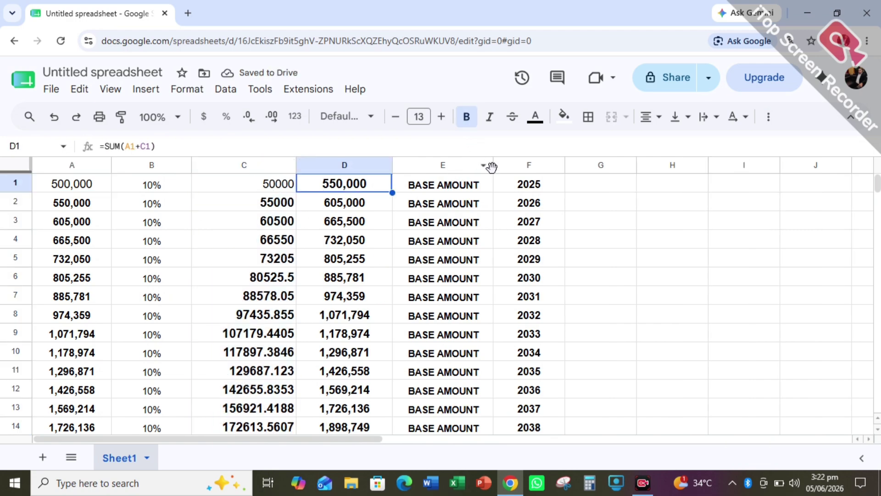
{"action": "left_click", "coordinate": [564, 117]}
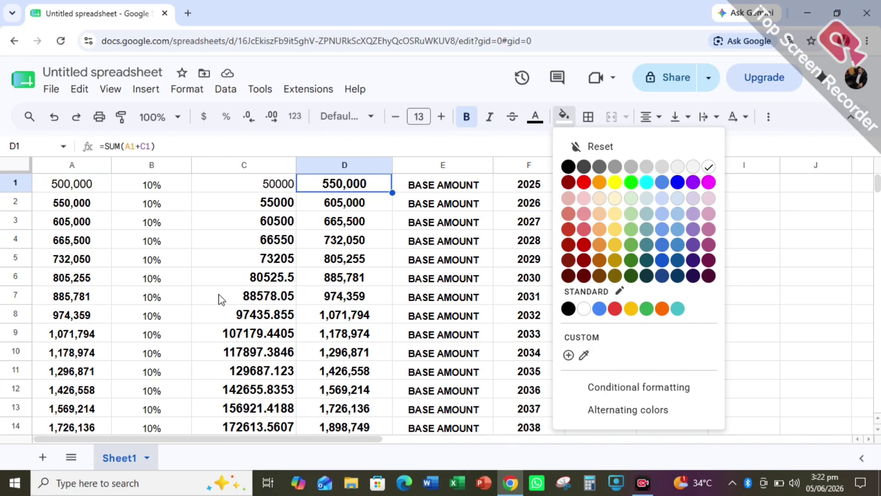
{"action": "left_click", "coordinate": [71, 188]}
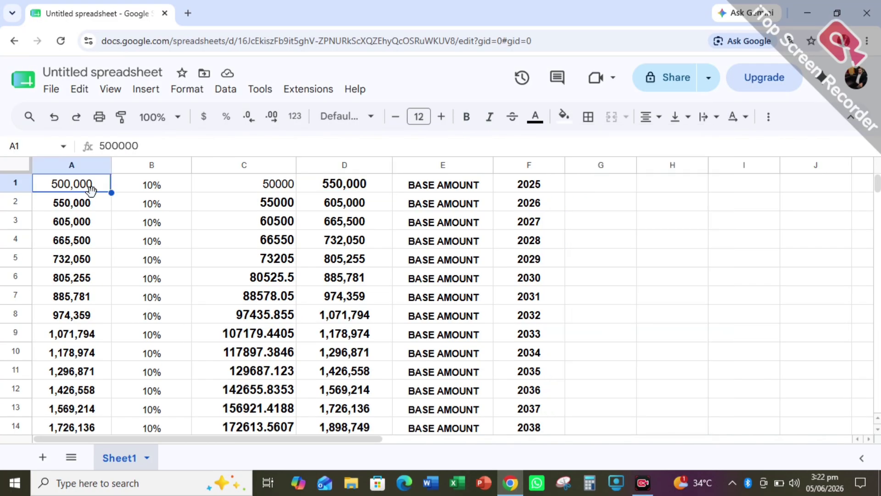
{"action": "key", "text": "Right"}
{"action": "key", "text": "Right"}
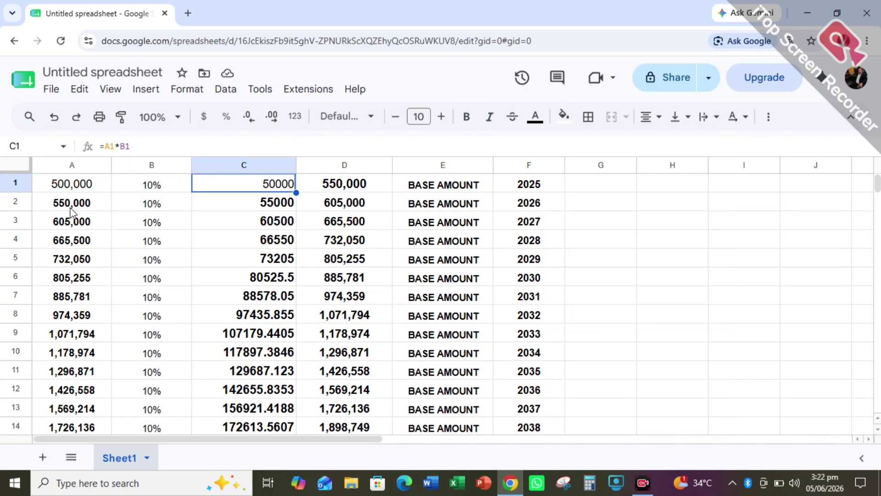
{"action": "key", "text": "Right"}
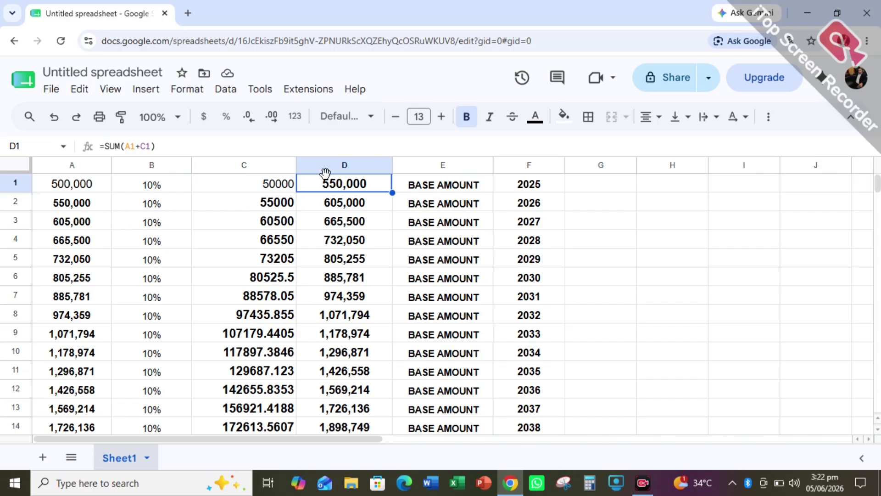
{"action": "left_click", "coordinate": [443, 192]}
{"action": "left_click", "coordinate": [525, 193]}
{"action": "left_click", "coordinate": [367, 192]}
{"action": "double_click", "coordinate": [367, 192]}
{"action": "left_click", "coordinate": [523, 189]}
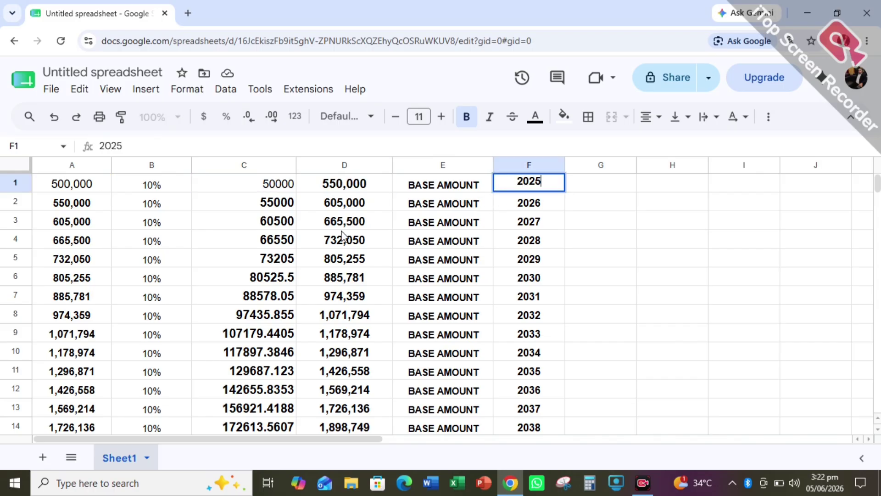
Step: Check how the second row carries over the first total and calculates its own total for 2026 across cells A2 to F2
{"action": "left_click", "coordinate": [106, 208]}
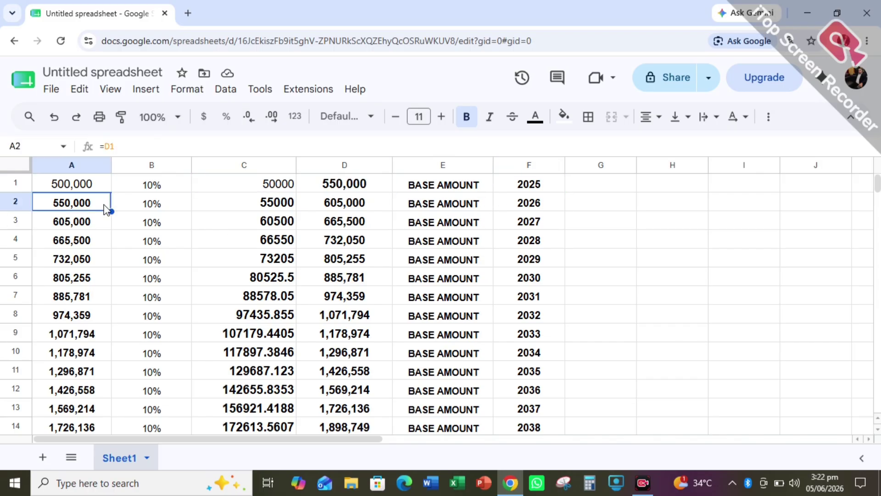
{"action": "left_click", "coordinate": [81, 189]}
{"action": "left_click", "coordinate": [87, 205]}
{"action": "key", "text": "Right"}
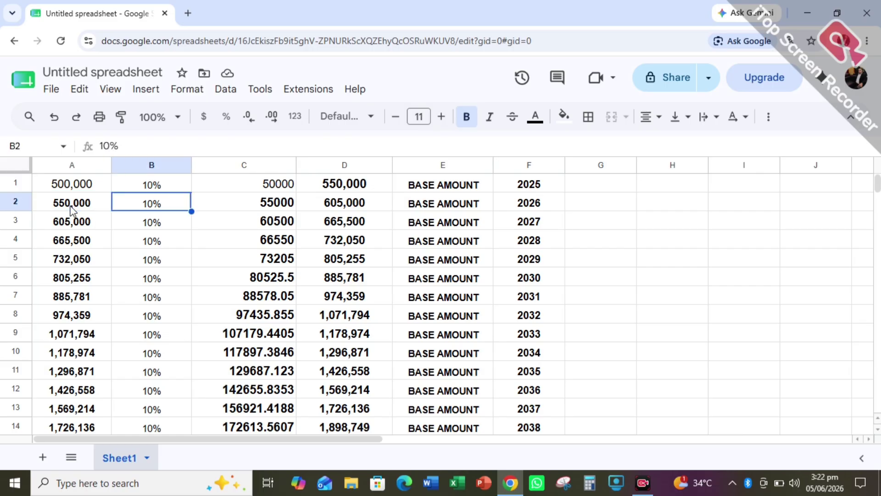
{"action": "key", "text": "Right"}
{"action": "key", "text": "Right"}
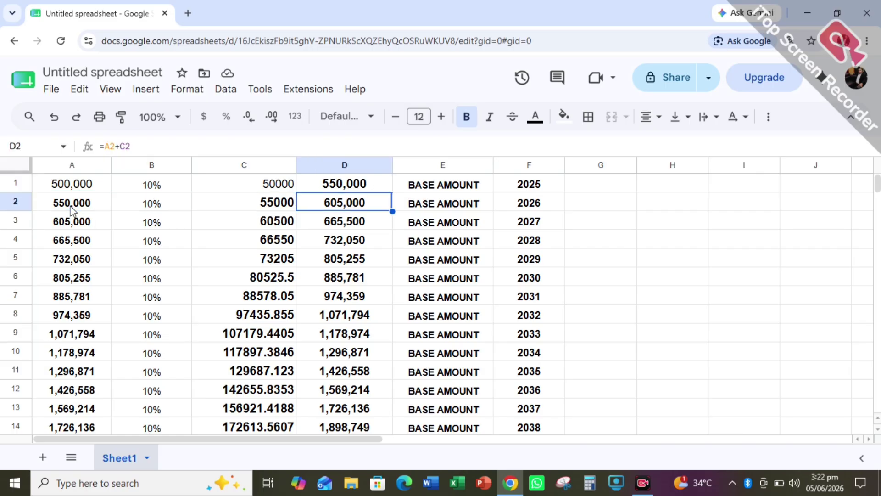
{"action": "key", "text": "Right"}
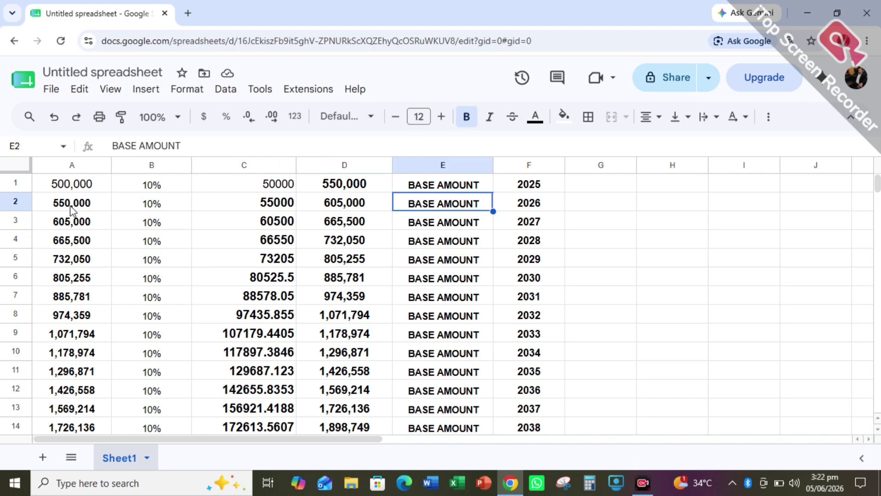
{"action": "key", "text": "Left"}
{"action": "key", "text": "Left"}
{"action": "key", "text": "Right"}
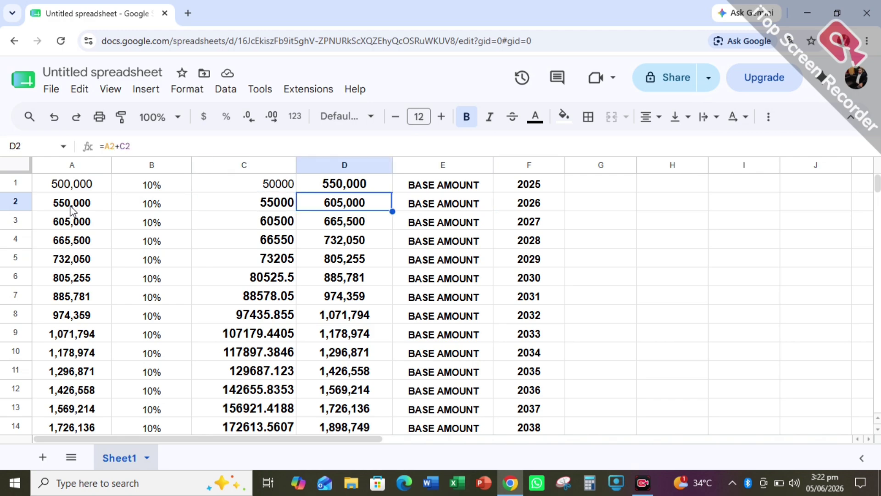
{"action": "key", "text": "Right"}
{"action": "key", "text": "Right"}
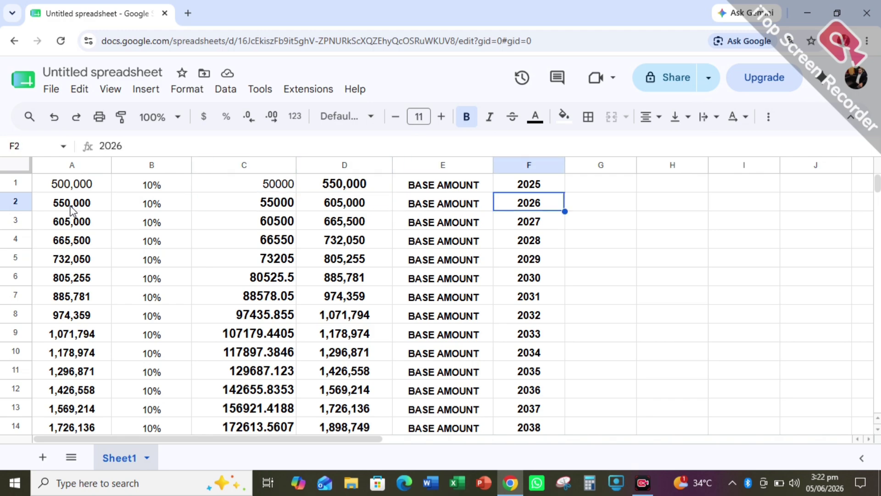
{"action": "key", "text": "Right"}
{"action": "key", "text": "Right"}
{"action": "key", "text": "Left"}
{"action": "key", "text": "Left"}
{"action": "key", "text": "Left"}
{"action": "key", "text": "Left"}
{"action": "key", "text": "Left"}
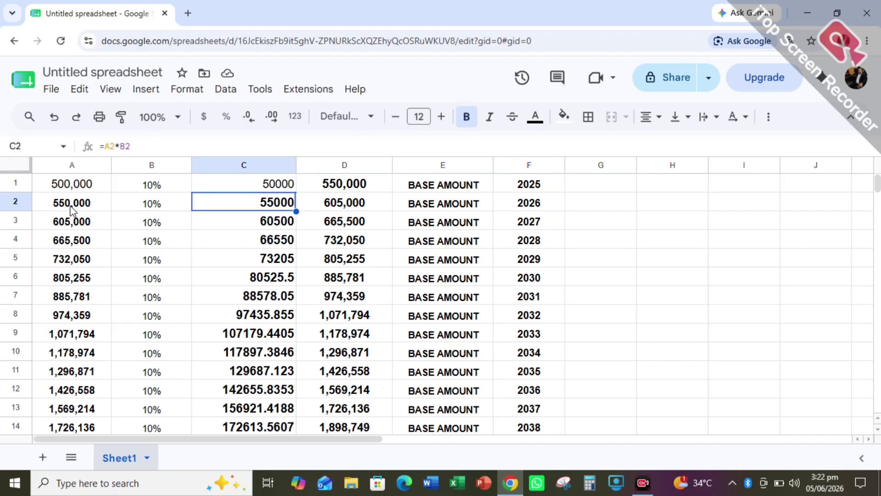
{"action": "key", "text": "Left"}
{"action": "key", "text": "Left"}
Step: Check how the third row carries over the second total and calculates its own total for 2027 across cells A3 to F3
{"action": "key", "text": "Down"}
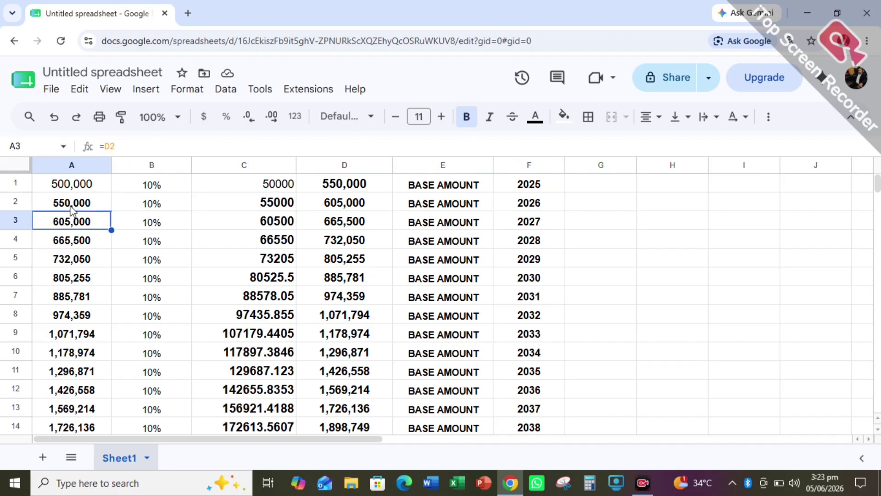
{"action": "left_click", "coordinate": [62, 189]}
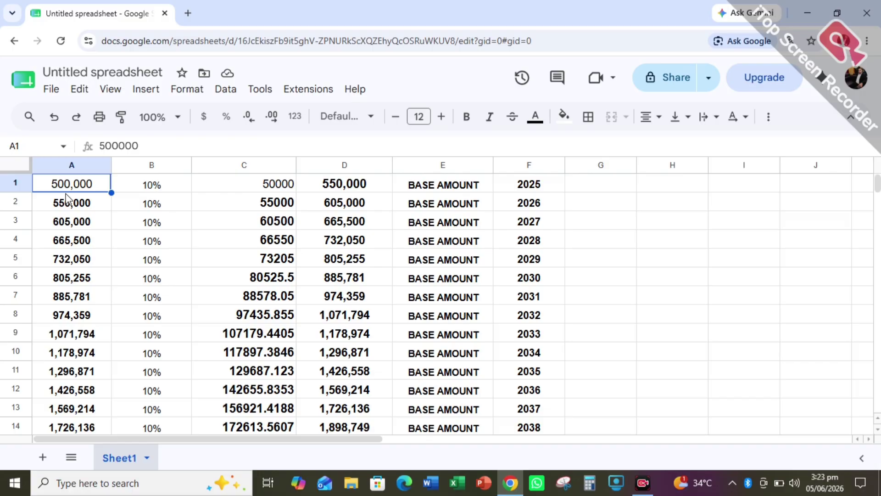
{"action": "left_click", "coordinate": [68, 227]}
{"action": "key", "text": "Right"}
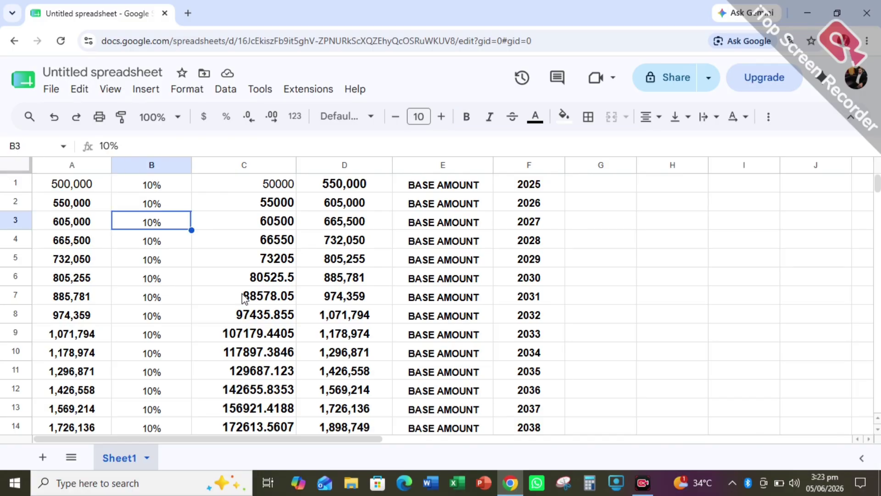
{"action": "key", "text": "Right"}
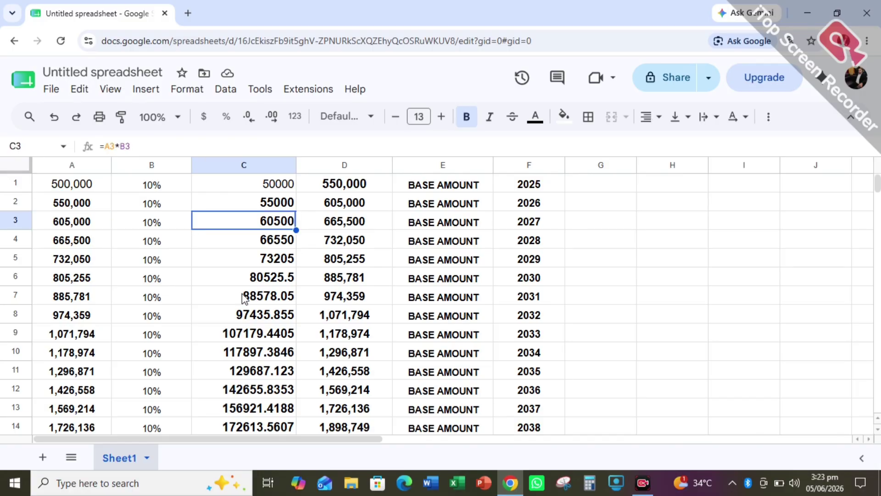
{"action": "key", "text": "Right"}
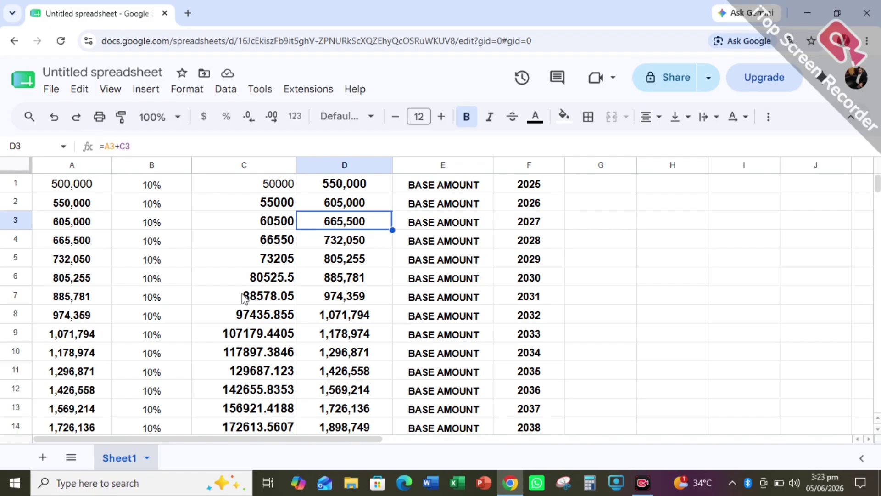
{"action": "key", "text": "Right"}
{"action": "key", "text": "Right"}
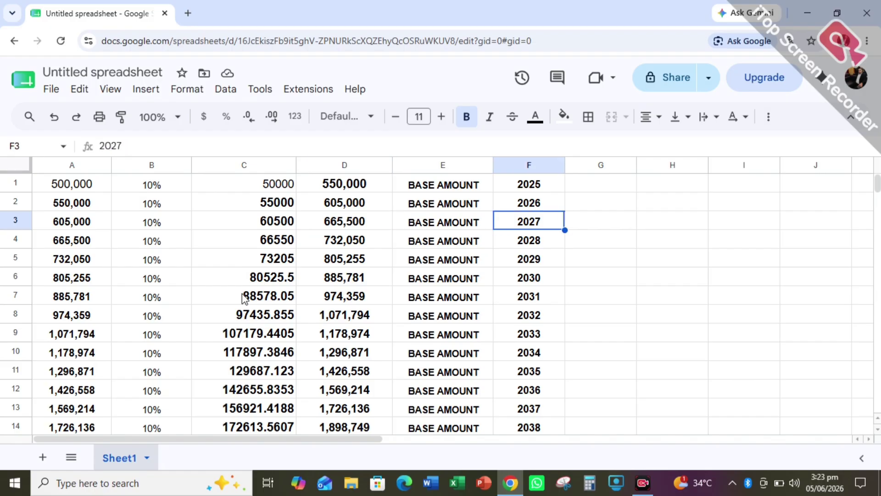
Step: Compare the third row's total in cell D3 with the base amount carried into cell A4
{"action": "key", "text": "Down"}
{"action": "key", "text": "Left"}
{"action": "key", "text": "Left"}
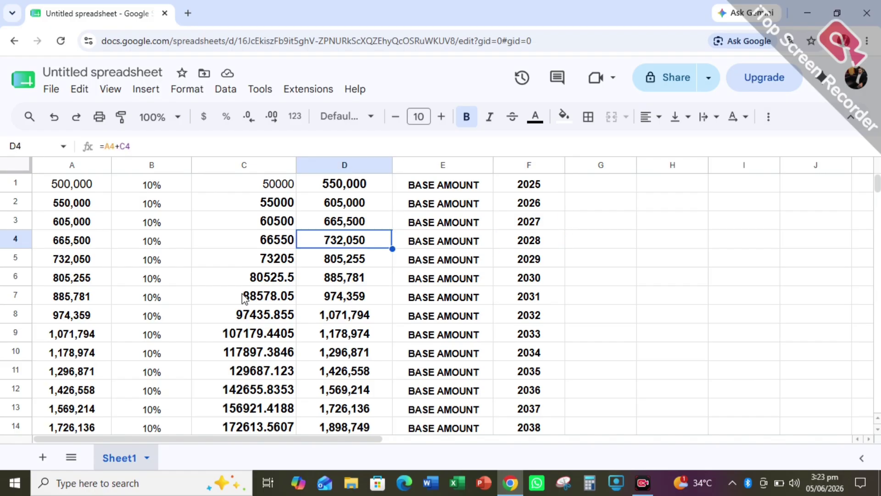
{"action": "key", "text": "Left"}
{"action": "key", "text": "Left"}
{"action": "key", "text": "Left"}
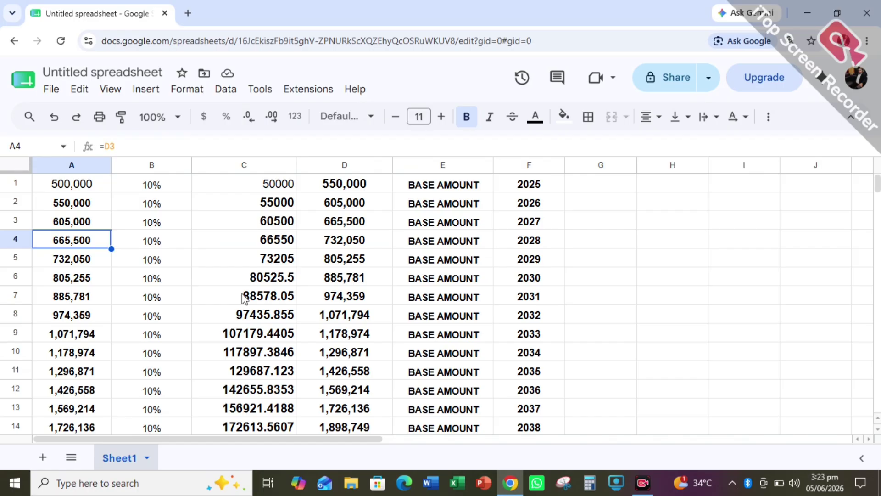
{"action": "key", "text": "Right"}
{"action": "key", "text": "Right"}
{"action": "key", "text": "Right"}
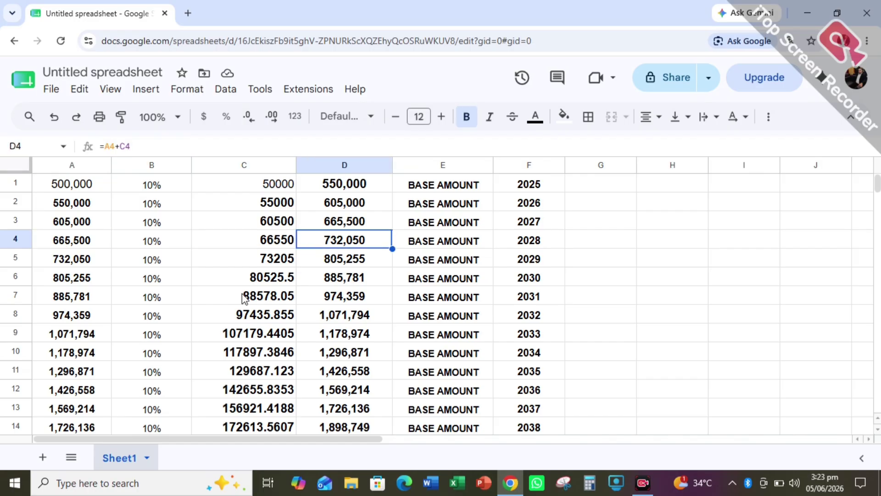
{"action": "key", "text": "Up"}
{"action": "key", "text": "Right"}
{"action": "key", "text": "Left"}
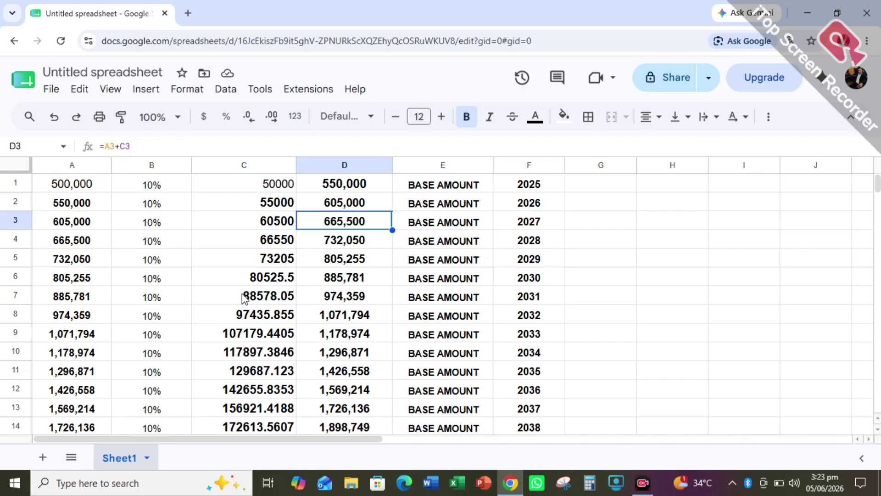
{"action": "key", "text": "Down"}
{"action": "key", "text": "Left"}
{"action": "key", "text": "Left"}
{"action": "key", "text": "Left"}
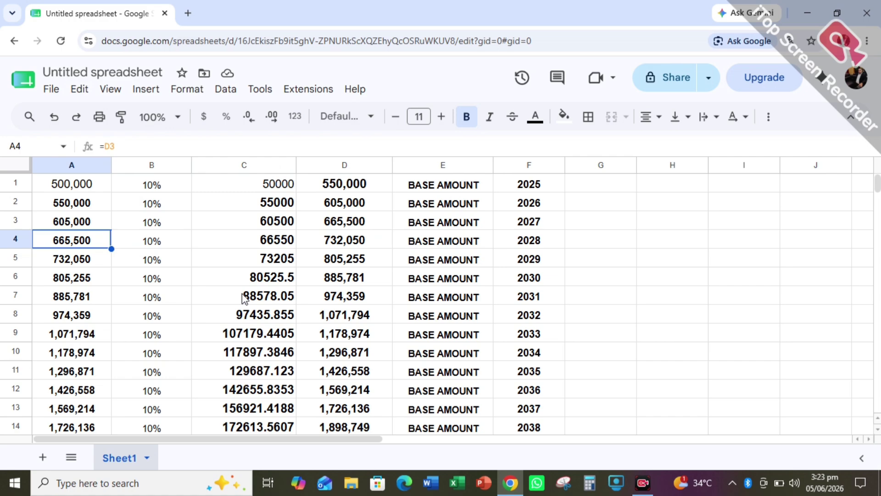
Step: Examine the percentage amount, total and year 2028 in the fourth row, cells B4 to F4
{"action": "key", "text": "Right"}
{"action": "key", "text": "Right"}
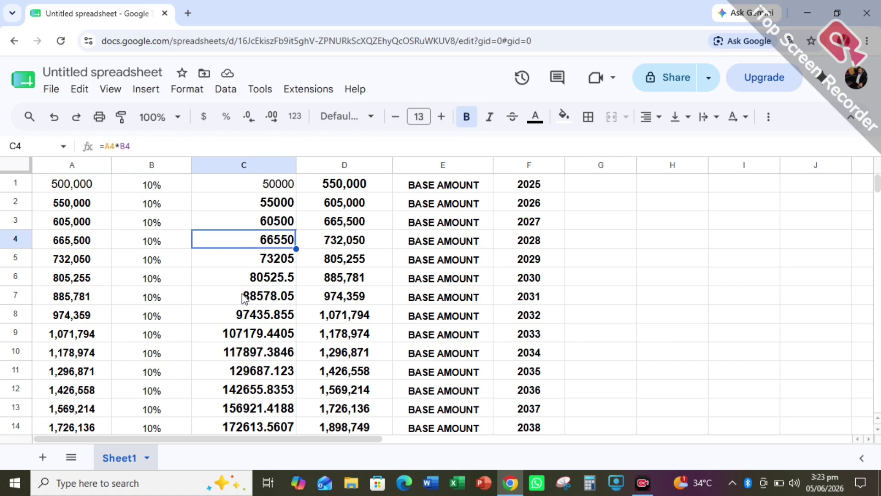
{"action": "key", "text": "Right"}
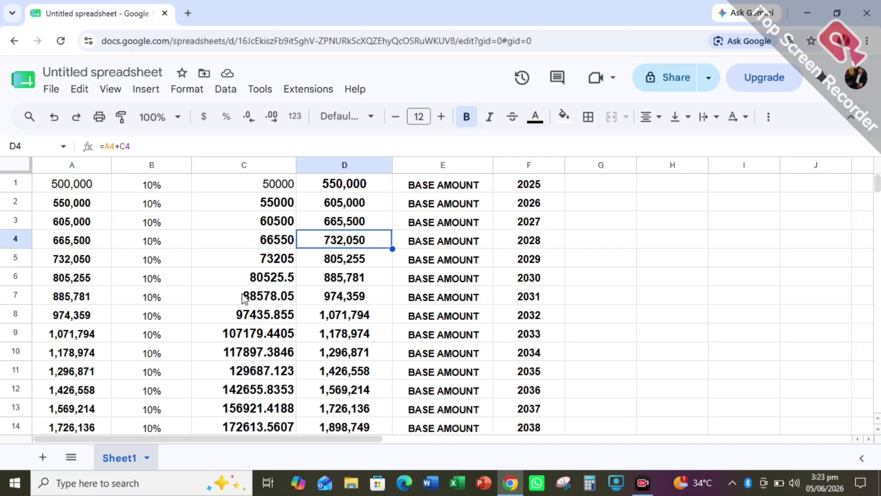
{"action": "key", "text": "Right"}
{"action": "key", "text": "Right"}
{"action": "key", "text": "Right"}
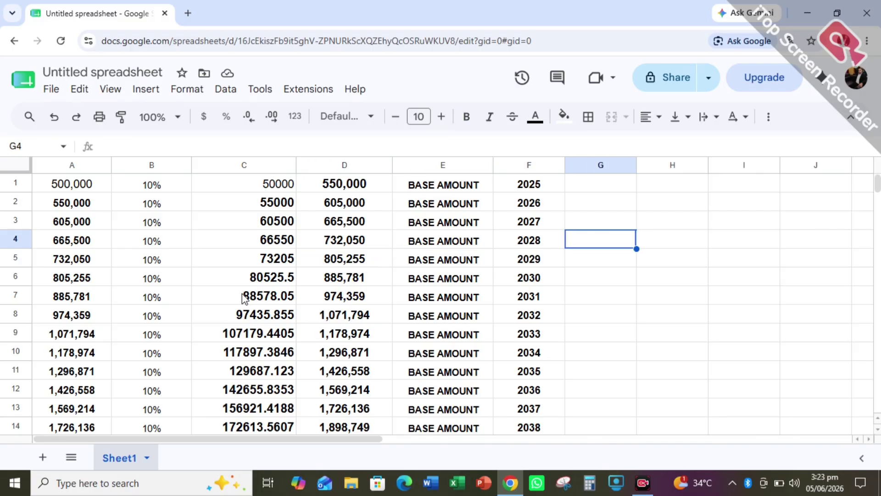
Step: Check how the total in D4 becomes the base amount in A5 and review the 2029 row through F5
{"action": "key", "text": "Left"}
{"action": "key", "text": "Home"}
{"action": "key", "text": "Down"}
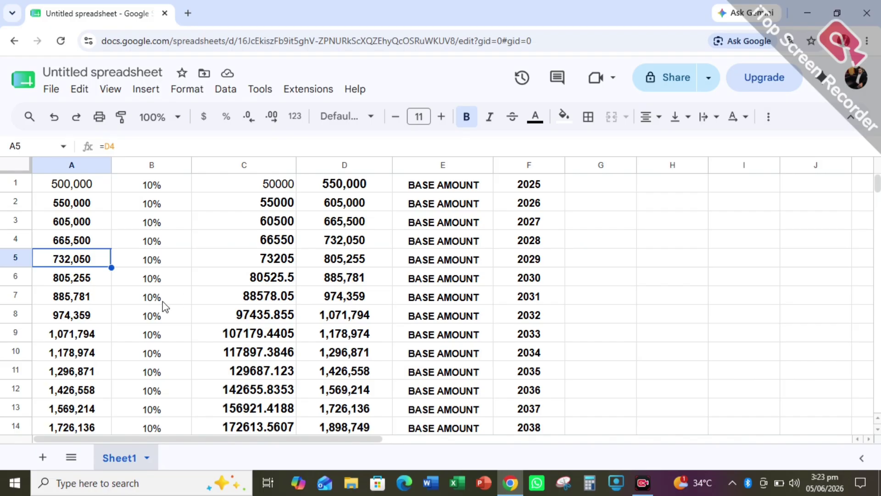
{"action": "double_click", "coordinate": [340, 239]}
{"action": "left_click", "coordinate": [90, 265]}
{"action": "key", "text": "Right"}
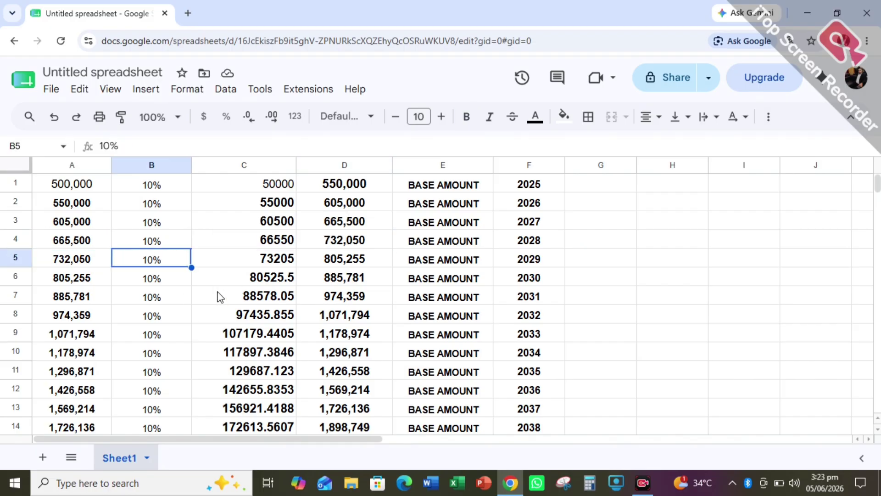
{"action": "key", "text": "Right"}
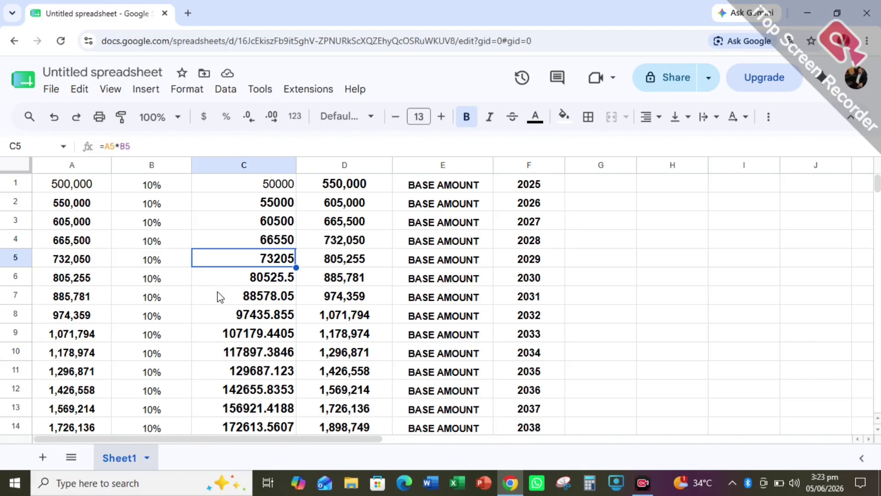
{"action": "key", "text": "Right"}
{"action": "key", "text": "Right"}
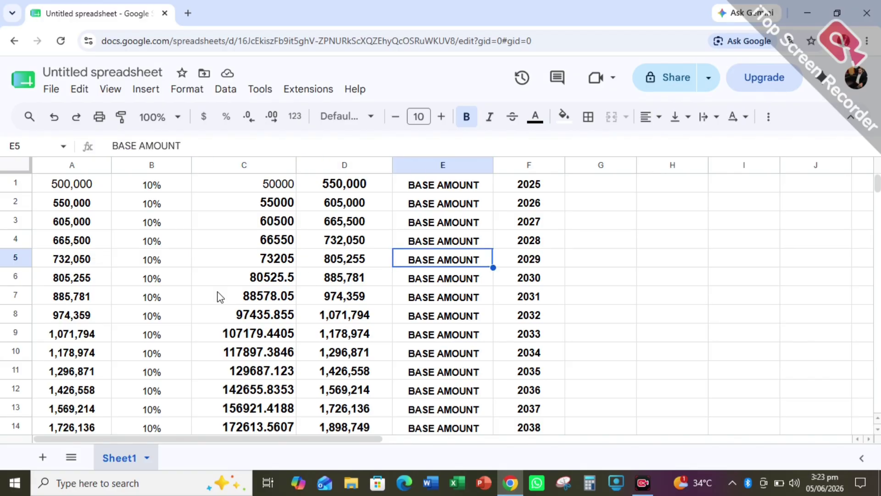
{"action": "key", "text": "Right"}
{"action": "key", "text": "Left"}
{"action": "key", "text": "Home"}
Step: Review the base amount, percentage amount and total for 2030 across cells A6 to F6
{"action": "key", "text": "Down"}
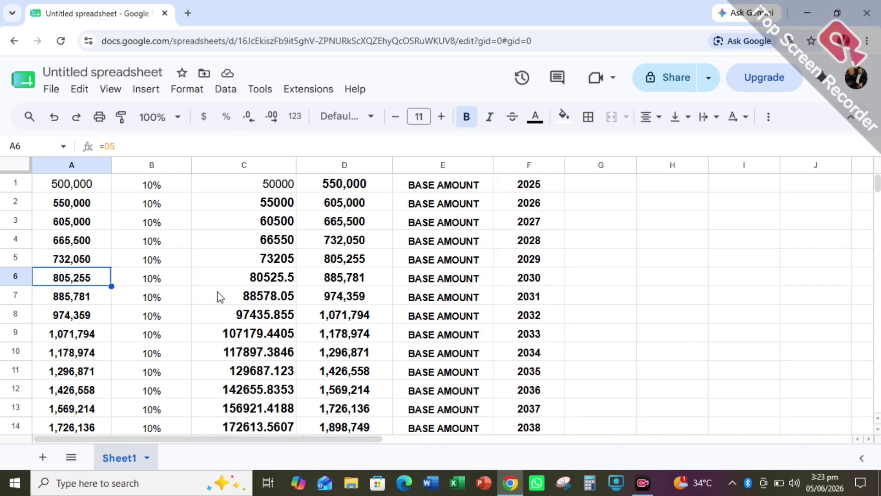
{"action": "key", "text": "Right"}
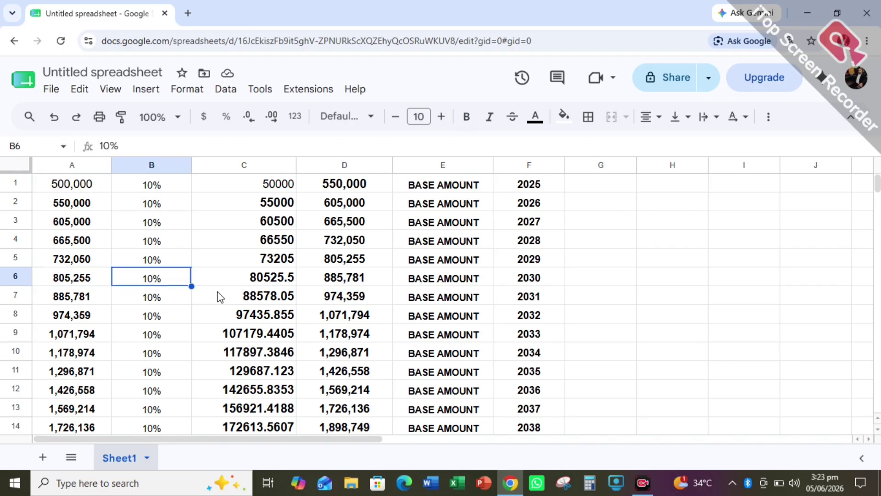
{"action": "key", "text": "Right"}
{"action": "key", "text": "Right"}
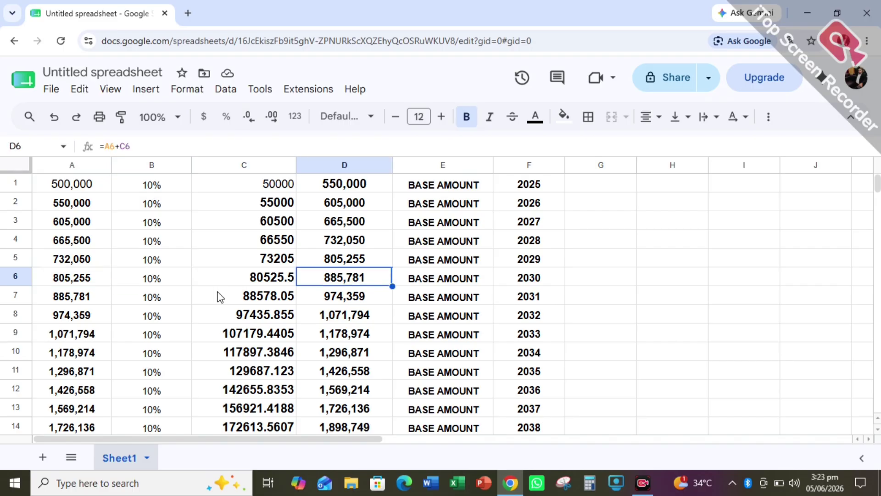
{"action": "key", "text": "Right"}
{"action": "key", "text": "Right"}
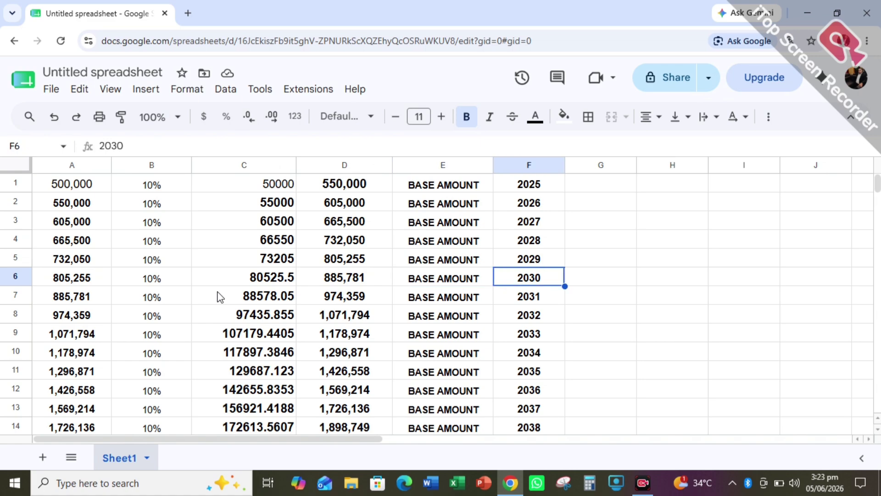
Step: Review the carried-over base amount, percentage amount and total for 2031 across cells A7 to F7
{"action": "key", "text": "Down"}
{"action": "key", "text": "Left"}
{"action": "key", "text": "Left"}
{"action": "key", "text": "Left"}
{"action": "key", "text": "Left"}
{"action": "key", "text": "Left"}
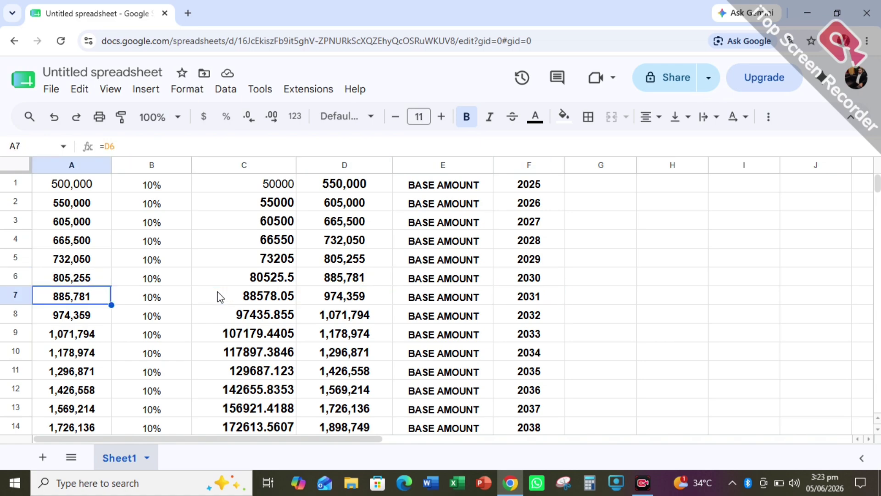
{"action": "key", "text": "Right"}
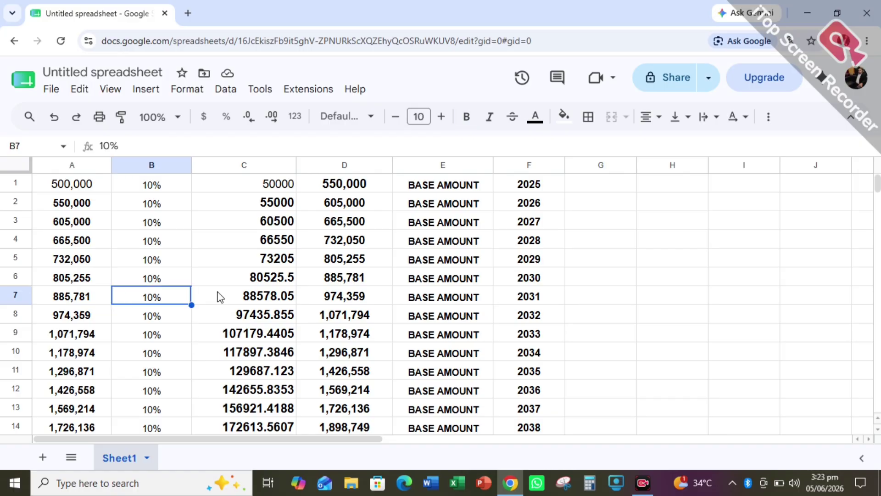
{"action": "key", "text": "Right"}
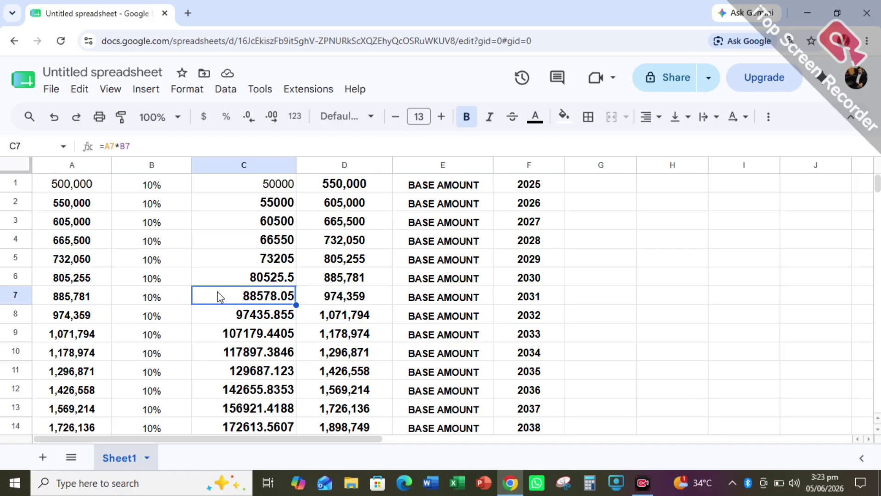
{"action": "key", "text": "Right"}
{"action": "key", "text": "Right"}
{"action": "key", "text": "Right"}
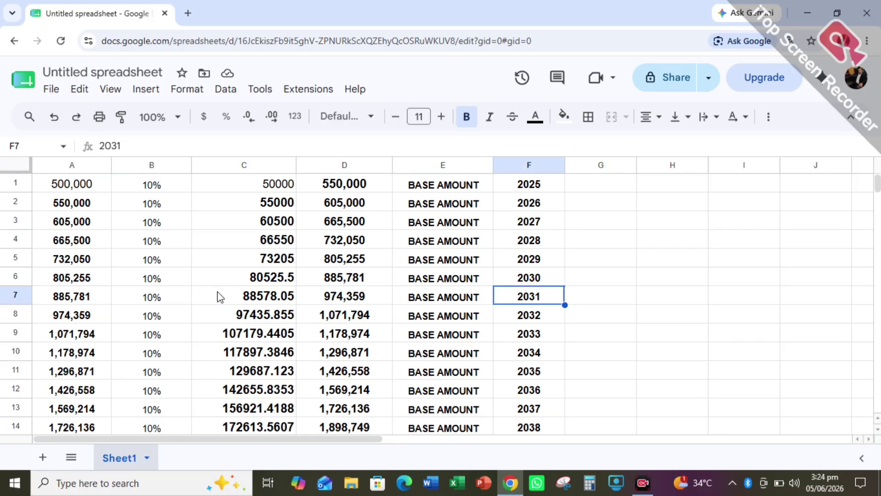
Step: Review the carried-over base amount, percentage amount and total for 2032 across cells A8 to F8
{"action": "key", "text": "Down"}
{"action": "key", "text": "Left"}
{"action": "key", "text": "Left"}
{"action": "key", "text": "Left"}
{"action": "key", "text": "Left"}
{"action": "key", "text": "Left"}
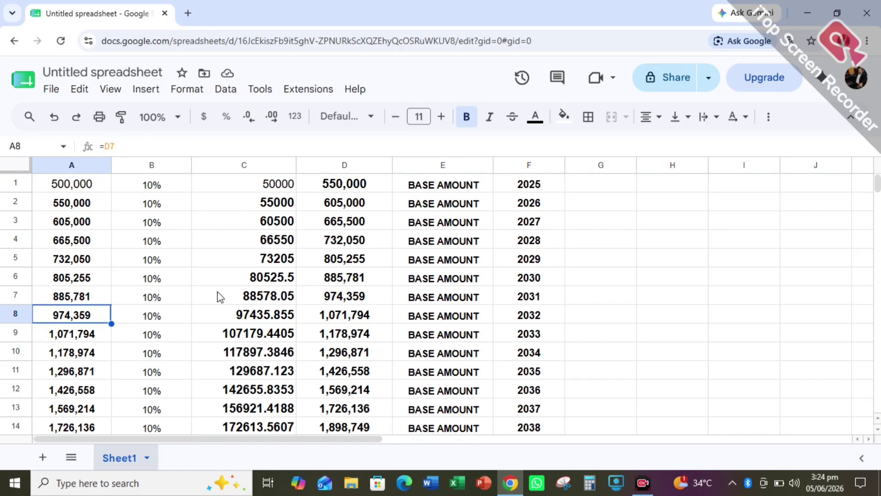
{"action": "key", "text": "Right"}
{"action": "key", "text": "Right"}
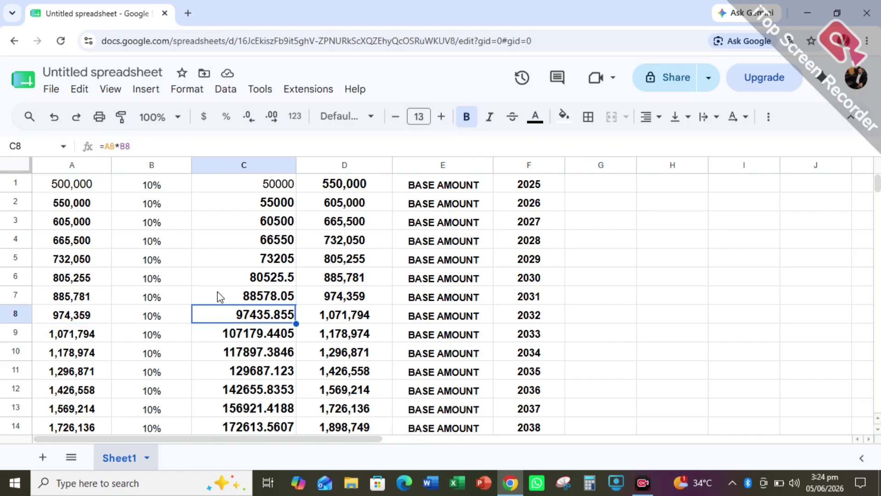
{"action": "key", "text": "Right"}
{"action": "key", "text": "Right"}
{"action": "key", "text": "Right"}
Step: Examine the remaining yearly rows from row 9 down to the end of the table in row 20
{"action": "key", "text": "Left"}
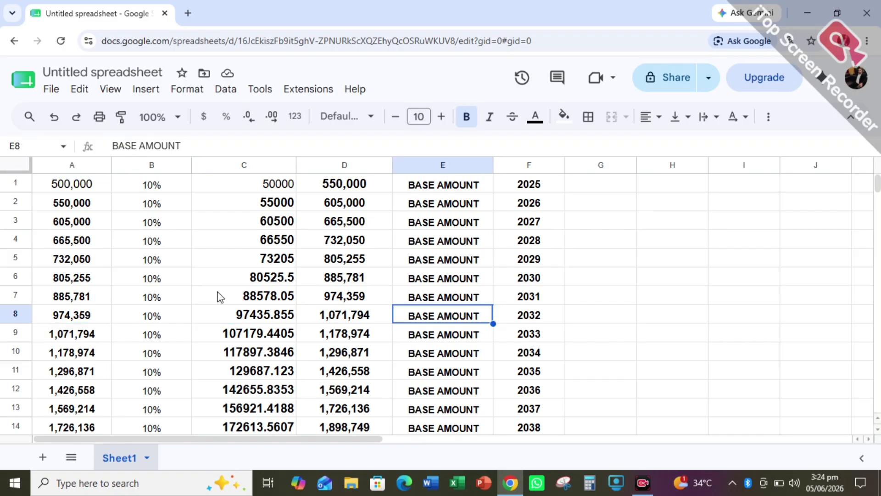
{"action": "key", "text": "Left"}
{"action": "key", "text": "Left"}
{"action": "key", "text": "Left"}
{"action": "key", "text": "Left"}
{"action": "key", "text": "Down"}
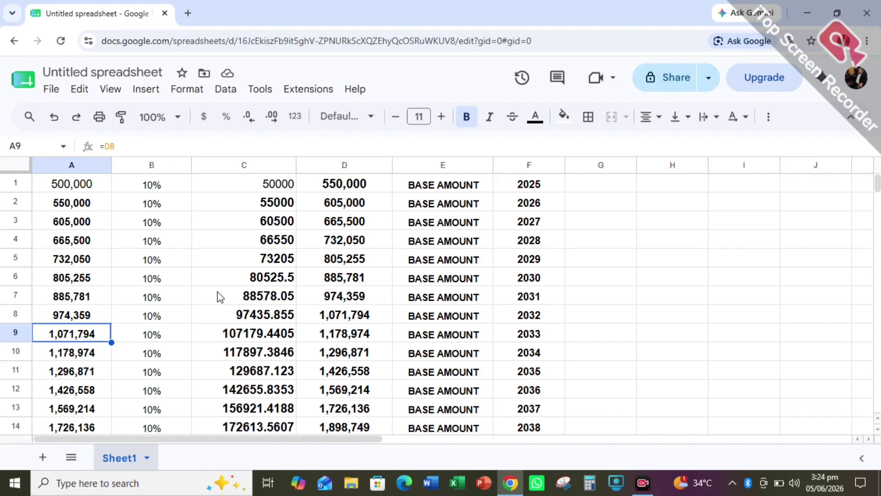
{"action": "key", "text": "Right"}
{"action": "key", "text": "Right"}
{"action": "key", "text": "Right"}
{"action": "key", "text": "Right"}
{"action": "key", "text": "Down"}
{"action": "key", "text": "Down"}
{"action": "key", "text": "Down"}
{"action": "key", "text": "Down"}
{"action": "key", "text": "Down"}
{"action": "key", "text": "Down"}
{"action": "key", "text": "Down"}
{"action": "key", "text": "Down"}
{"action": "key", "text": "Down"}
{"action": "key", "text": "Down"}
{"action": "key", "text": "Down"}
{"action": "key", "text": "Down"}
{"action": "key", "text": "Down"}
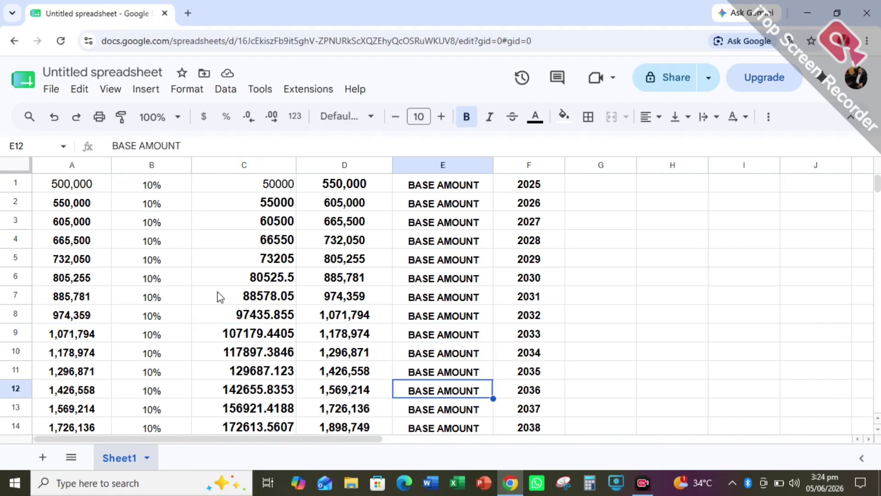
{"action": "key", "text": "Down"}
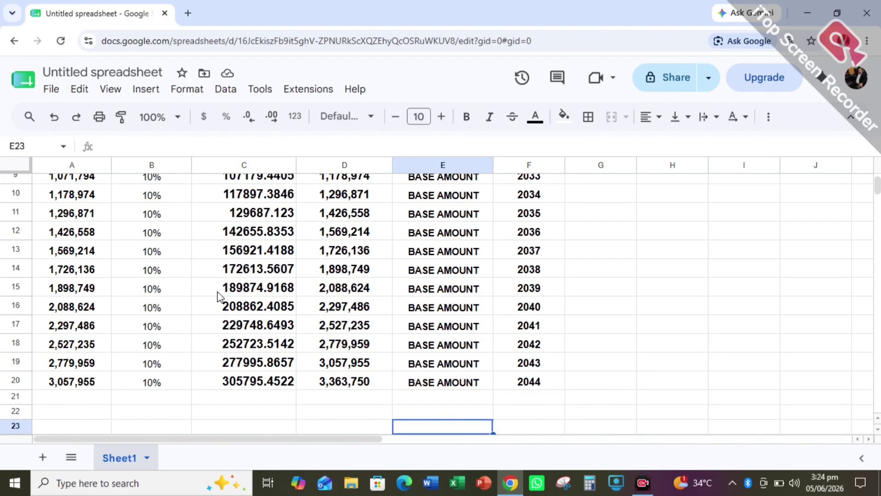
Step: Highlight the final total for 2044 in cell D20 with a bright green fill
{"action": "left_click", "coordinate": [357, 379]}
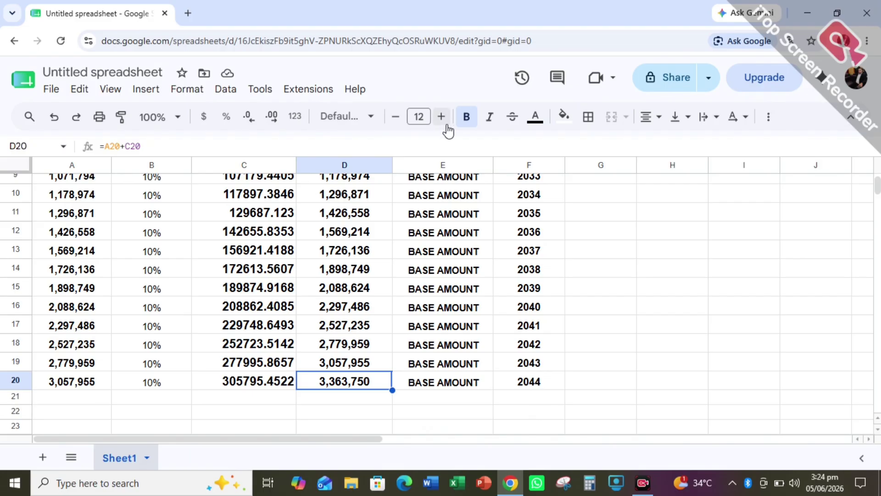
{"action": "left_click", "coordinate": [564, 116]}
{"action": "left_click", "coordinate": [631, 182]}
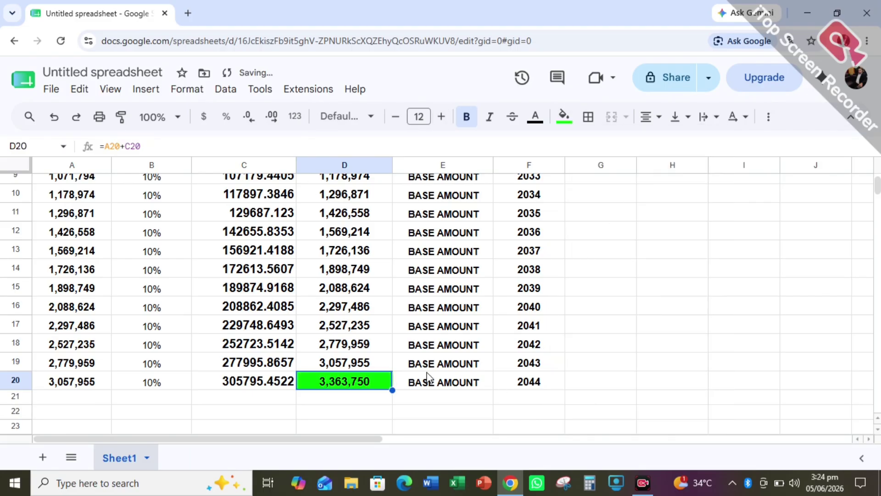
{"action": "left_click", "coordinate": [342, 407]}
{"action": "left_click", "coordinate": [349, 381]}
Step: Review the percentages in column B from B1 down past the last yearly row and back up to B1
{"action": "scroll", "coordinate": [104, 306], "scroll_direction": "up", "scroll_amount": 3}
{"action": "left_click", "coordinate": [146, 187]}
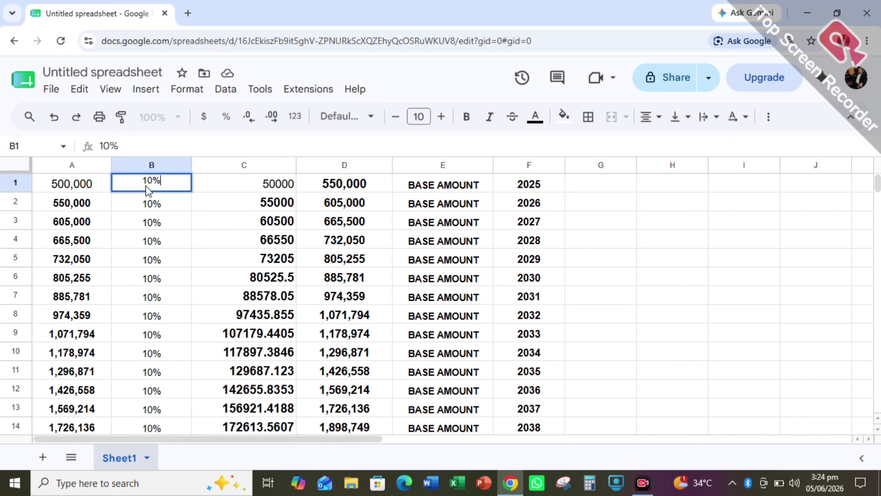
{"action": "left_click", "coordinate": [205, 241]}
{"action": "left_click", "coordinate": [160, 186]}
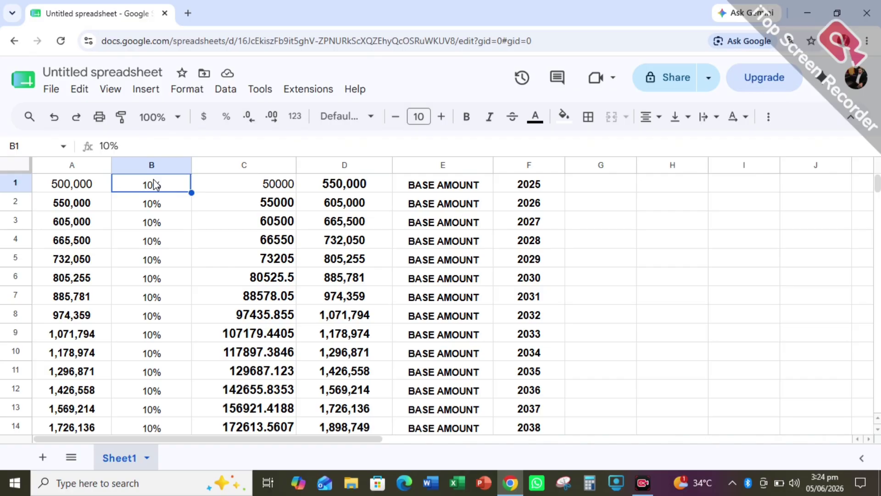
{"action": "key", "text": "Down"}
{"action": "key", "text": "Down"}
{"action": "key", "text": "Down"}
{"action": "key", "text": "Down"}
{"action": "key", "text": "Down"}
{"action": "key", "text": "Down"}
{"action": "key", "text": "Down"}
{"action": "key", "text": "Down"}
{"action": "key", "text": "Down"}
{"action": "key", "text": "Down"}
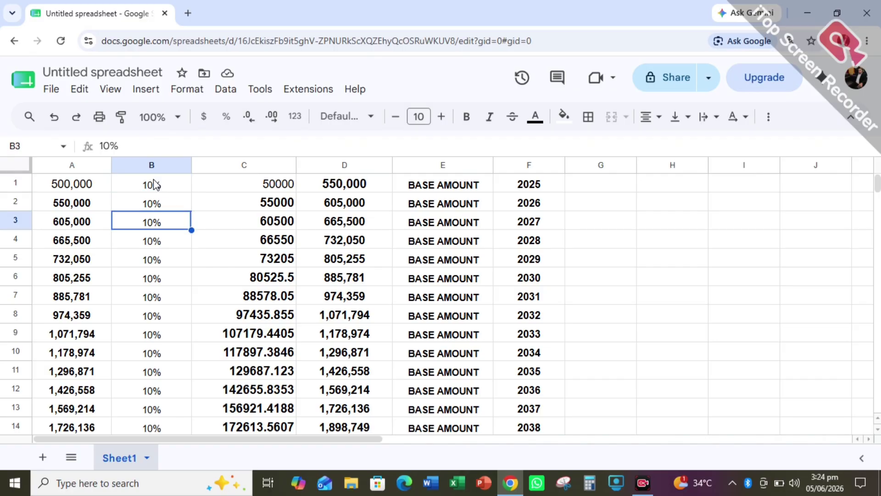
{"action": "key", "text": "Down"}
{"action": "key", "text": "Down"}
{"action": "key", "text": "Down"}
{"action": "key", "text": "Down"}
{"action": "key", "text": "Down"}
{"action": "key", "text": "Down"}
{"action": "key", "text": "Down"}
{"action": "key", "text": "Down"}
{"action": "key", "text": "Down"}
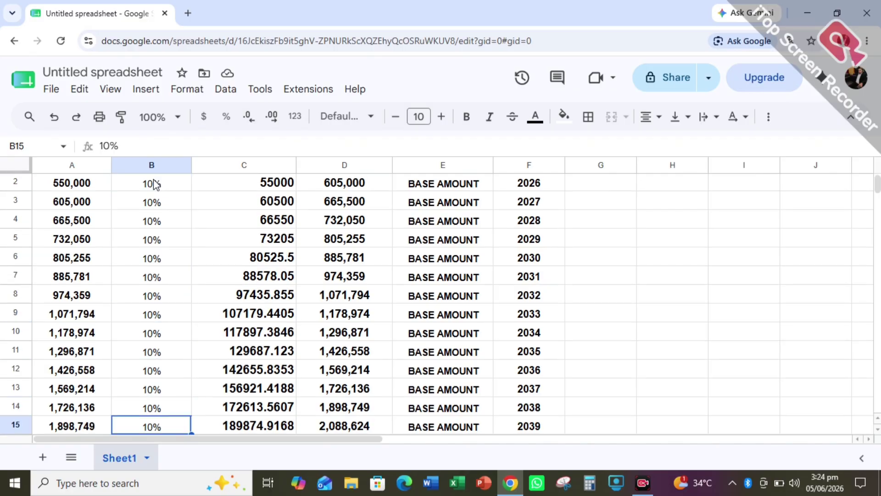
{"action": "key", "text": "Down"}
{"action": "key", "text": "Down"}
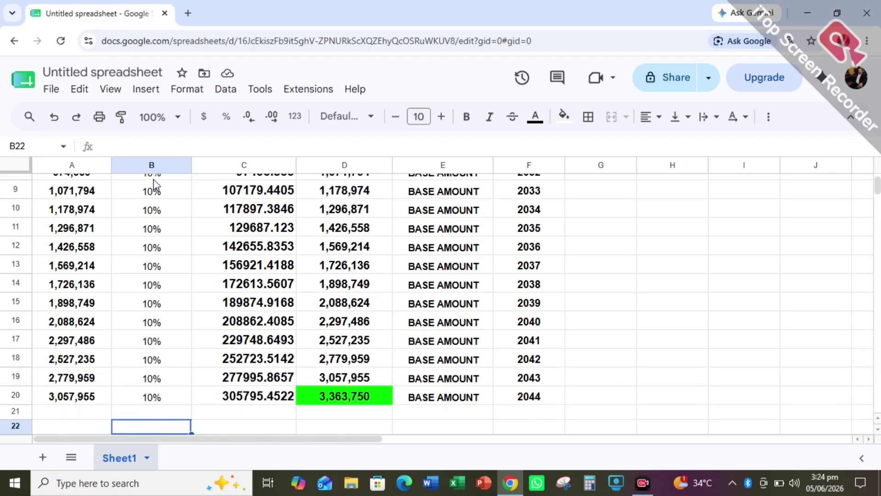
{"action": "key", "text": "Up"}
{"action": "key", "text": "Up"}
{"action": "key", "text": "Up"}
{"action": "key", "text": "Up"}
{"action": "key", "text": "Up"}
{"action": "key", "text": "Up"}
{"action": "key", "text": "Up"}
{"action": "key", "text": "Up"}
{"action": "key", "text": "Up"}
{"action": "key", "text": "Up"}
{"action": "key", "text": "Up"}
{"action": "key", "text": "Up"}
{"action": "key", "text": "Up"}
{"action": "key", "text": "Up"}
{"action": "key", "text": "Up"}
{"action": "key", "text": "Up"}
{"action": "key", "text": "Up"}
{"action": "key", "text": "Up"}
{"action": "key", "text": "Up"}
{"action": "key", "text": "Up"}
{"action": "key", "text": "Up"}
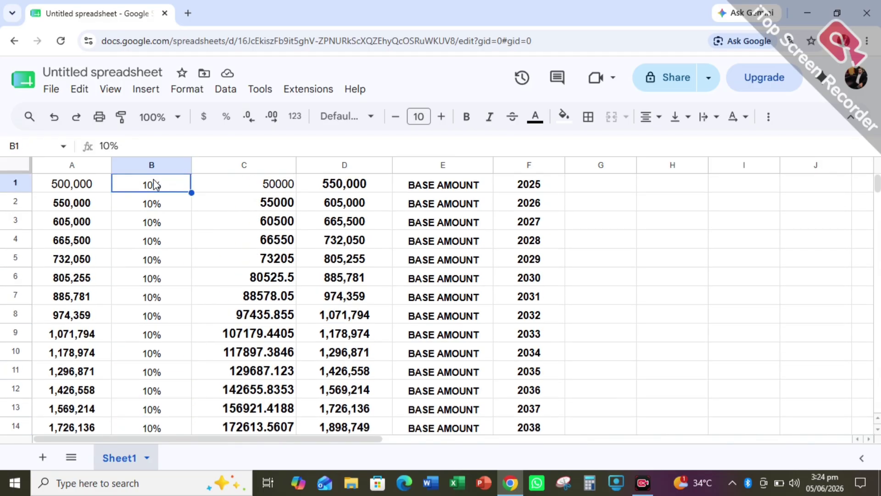
Step: Make the starting base amount in cell A1 bold
{"action": "left_click", "coordinate": [50, 189]}
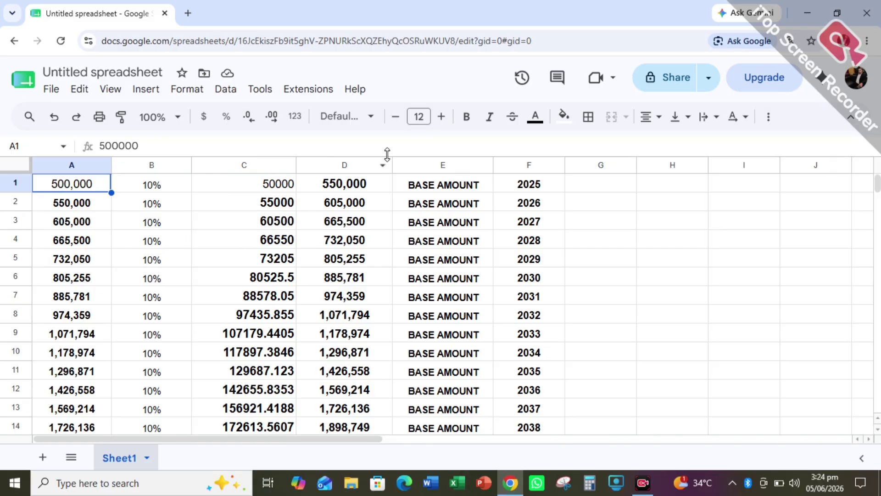
{"action": "left_click", "coordinate": [466, 117]}
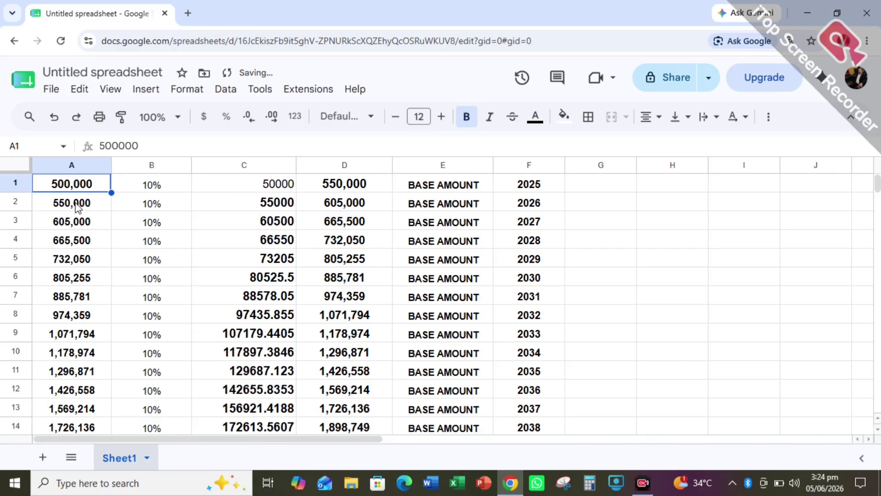
Step: Review the 2044 base amount, percentage amount and total in row 20, comparing them with the 2043 total in D19
{"action": "scroll", "coordinate": [71, 282], "scroll_direction": "down", "scroll_amount": 3}
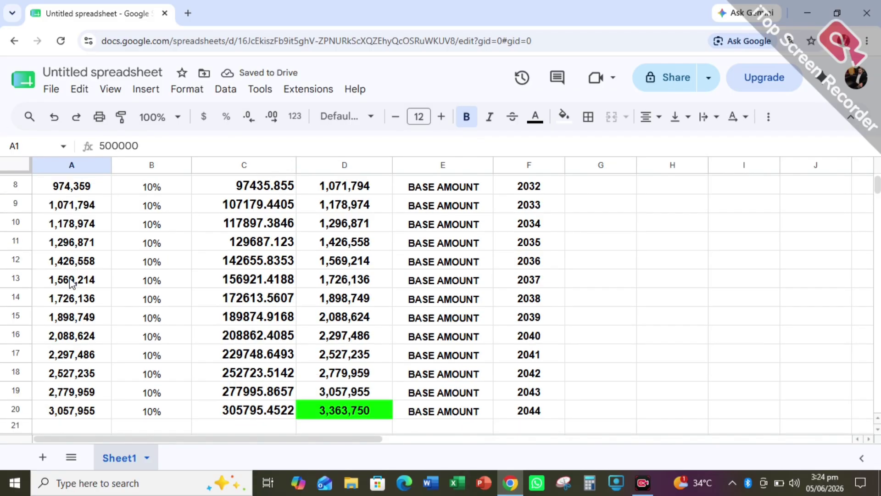
{"action": "scroll", "coordinate": [72, 283], "scroll_direction": "down", "scroll_amount": 5}
{"action": "left_click", "coordinate": [73, 219]}
{"action": "scroll", "coordinate": [68, 275], "scroll_direction": "up", "scroll_amount": 2}
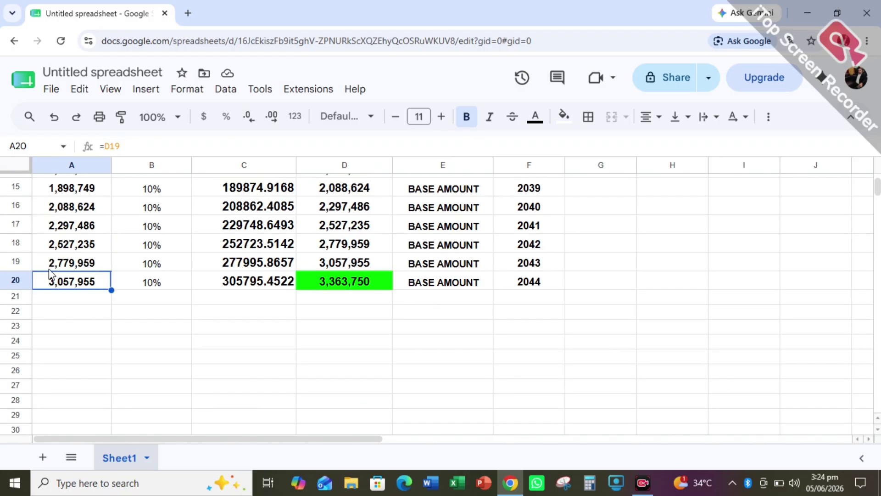
{"action": "left_click", "coordinate": [63, 264]}
{"action": "double_click", "coordinate": [63, 285]}
{"action": "left_click", "coordinate": [277, 323]}
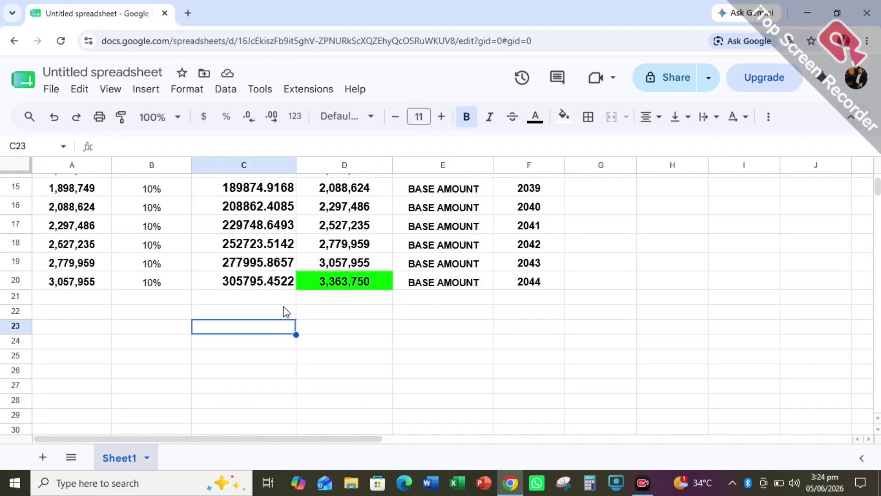
{"action": "left_click", "coordinate": [343, 263]}
{"action": "left_click", "coordinate": [73, 285]}
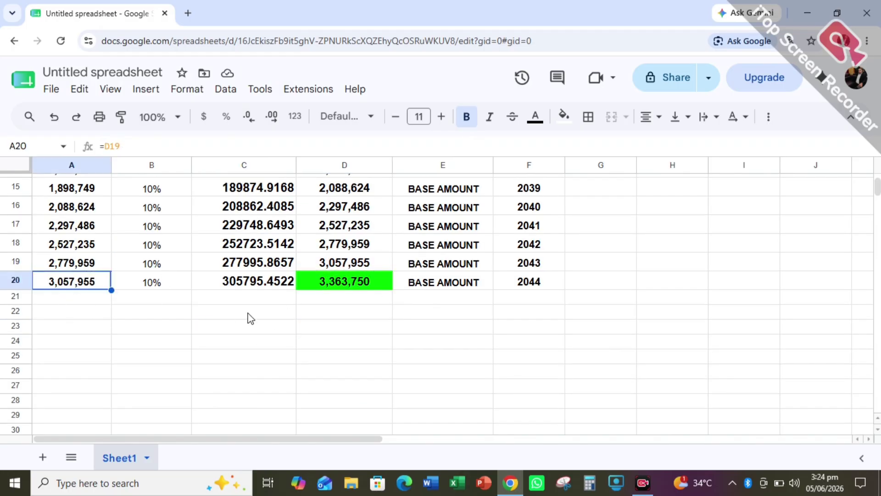
{"action": "double_click", "coordinate": [249, 281]}
{"action": "left_click", "coordinate": [300, 312]}
{"action": "left_click", "coordinate": [325, 284]}
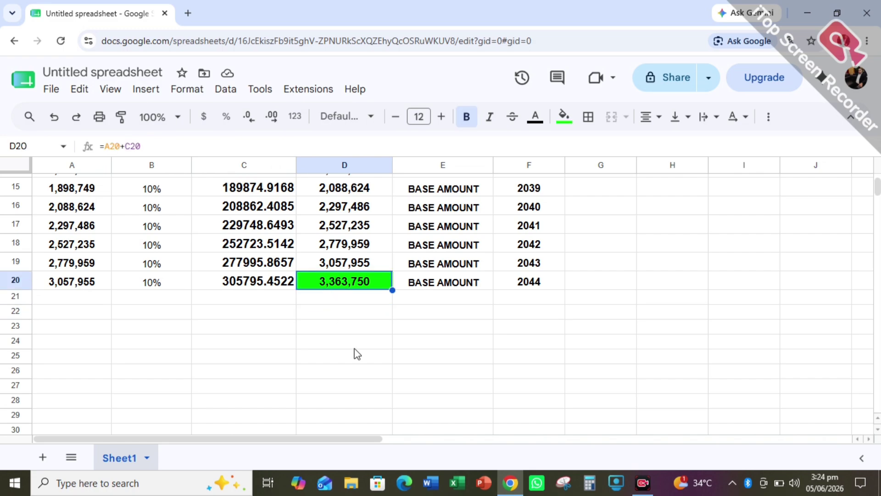
Step: Switch to Calculator, divide 3,300,000 by 500,000, clear the entry and return to the spreadsheet
{"action": "scroll", "coordinate": [50, 261], "scroll_direction": "up", "scroll_amount": 5}
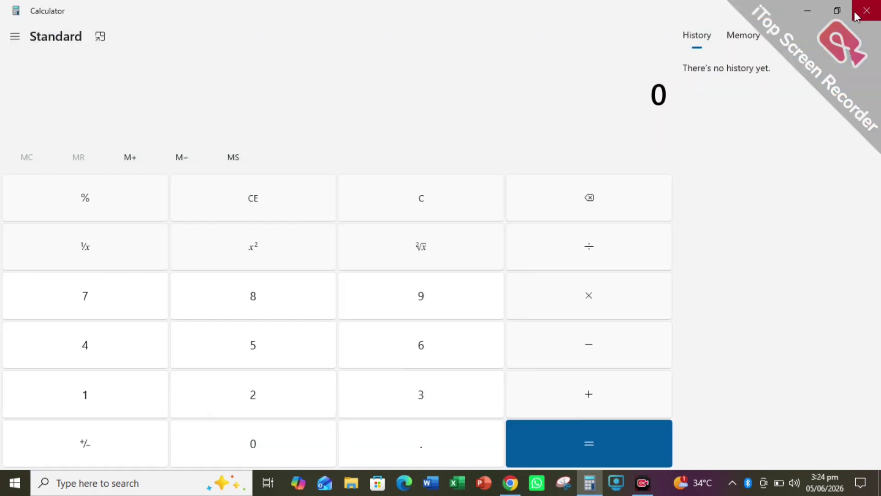
{"action": "left_click", "coordinate": [837, 13]}
{"action": "type", "text": "3"}
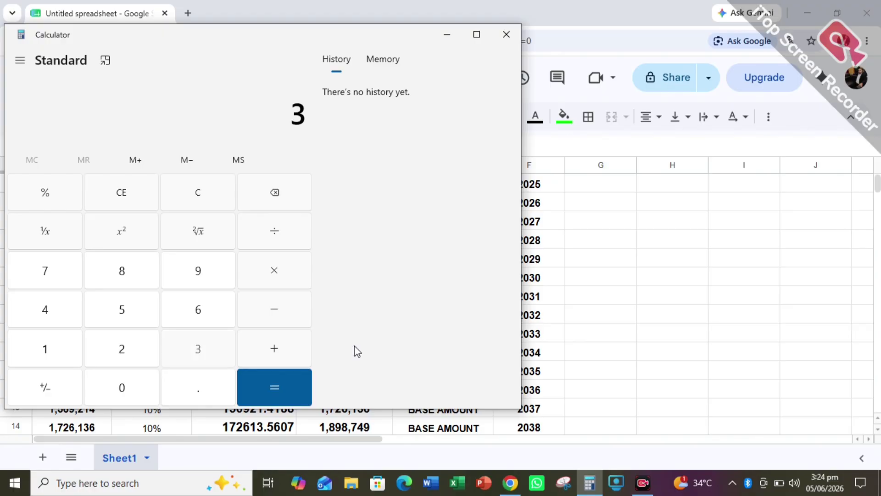
{"action": "type", "text": ",300,000"}
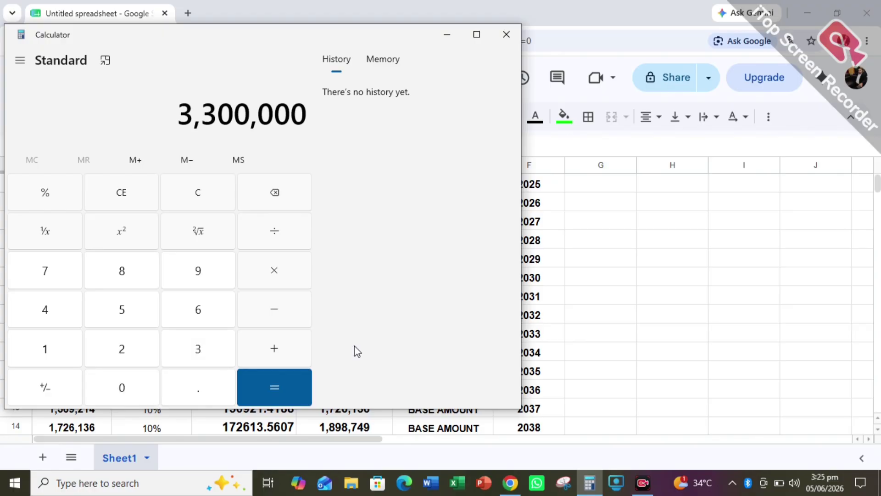
{"action": "key", "text": "slash"}
{"action": "type", "text": "500000"}
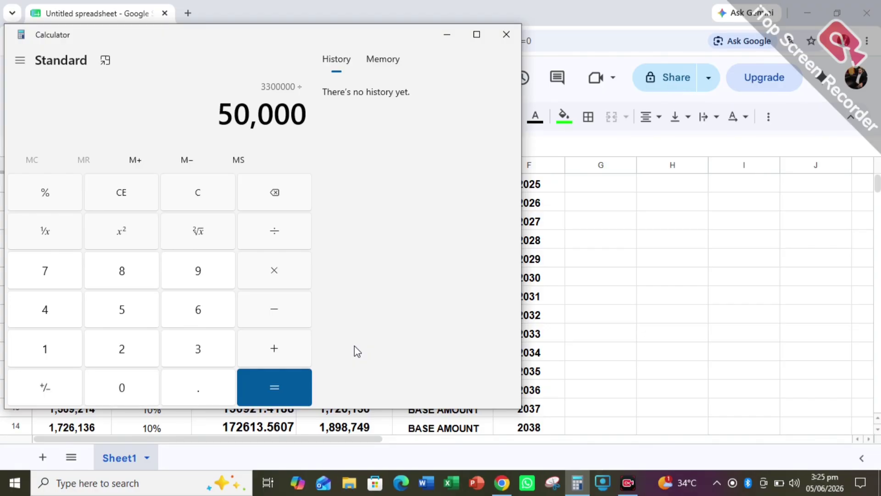
{"action": "key", "text": "plus"}
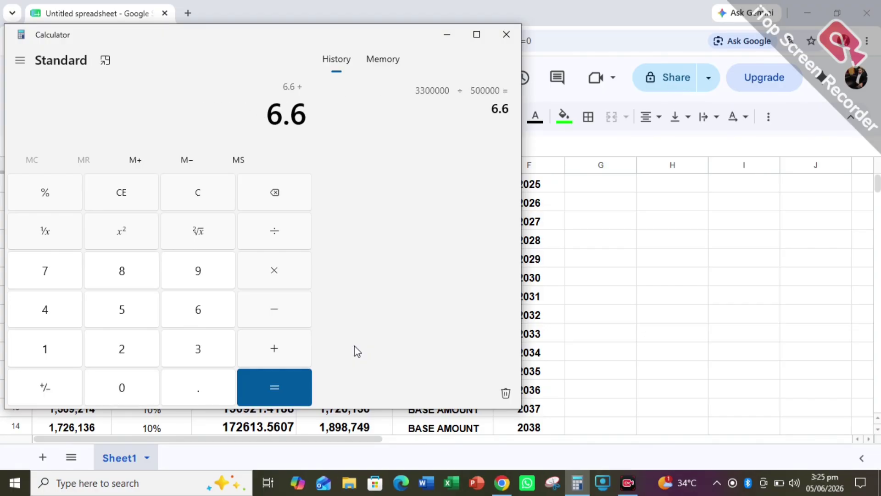
{"action": "left_click", "coordinate": [195, 192]}
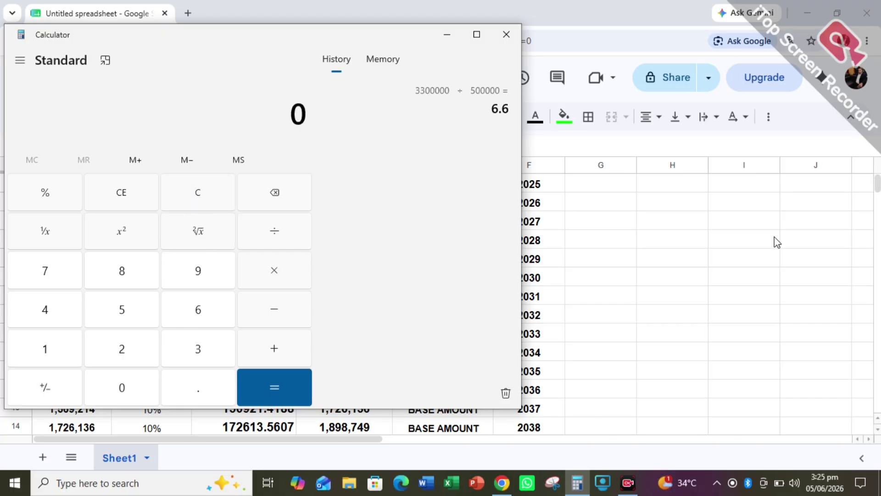
{"action": "left_click", "coordinate": [750, 245]}
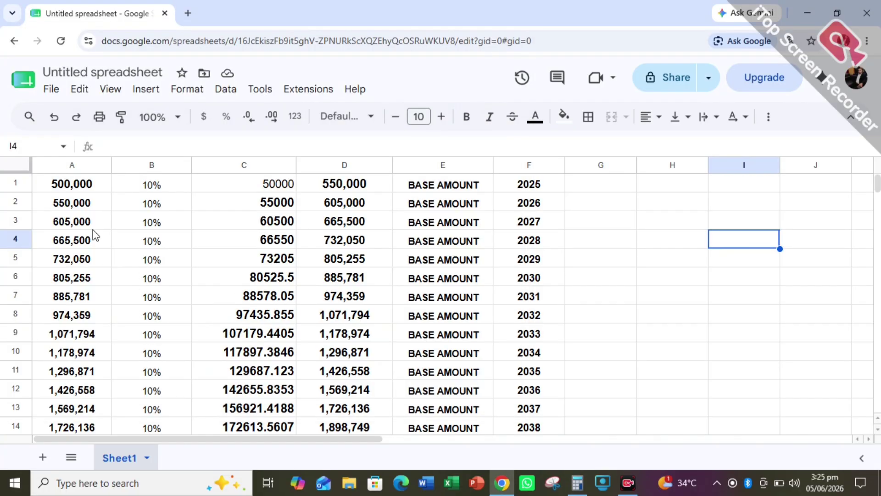
Step: Review the base amount, percentage, percentage amount and total for 2025 across cells A1 to D1
{"action": "left_click", "coordinate": [95, 184]}
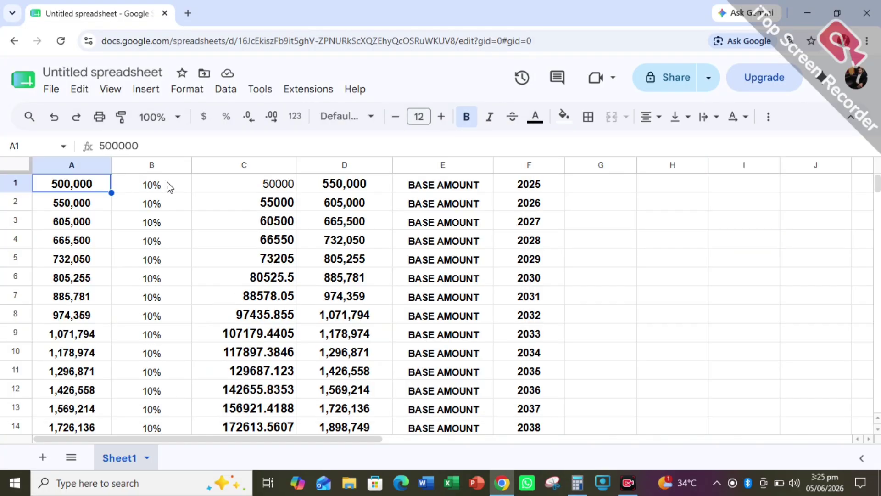
{"action": "left_click", "coordinate": [89, 190]}
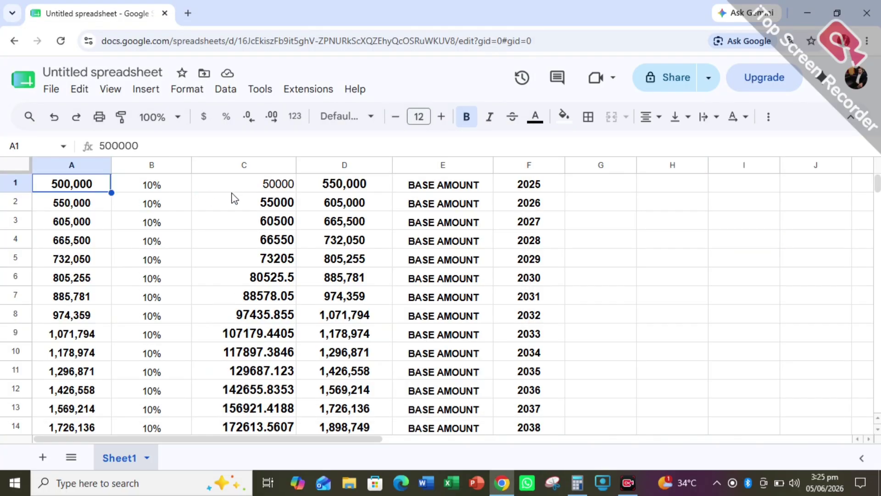
{"action": "left_click", "coordinate": [354, 189]}
{"action": "left_click", "coordinate": [82, 189]}
{"action": "left_click", "coordinate": [158, 190]}
{"action": "left_click", "coordinate": [268, 186]}
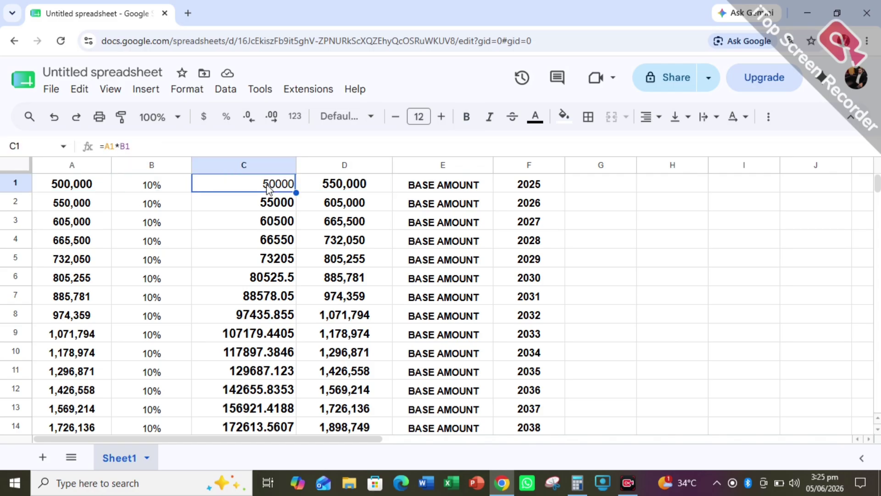
Step: Review the base amount, percentage amount and total for 2034 in cells A10, C10 and D10
{"action": "scroll", "coordinate": [251, 243], "scroll_direction": "down", "scroll_amount": 2}
{"action": "left_click", "coordinate": [94, 292]}
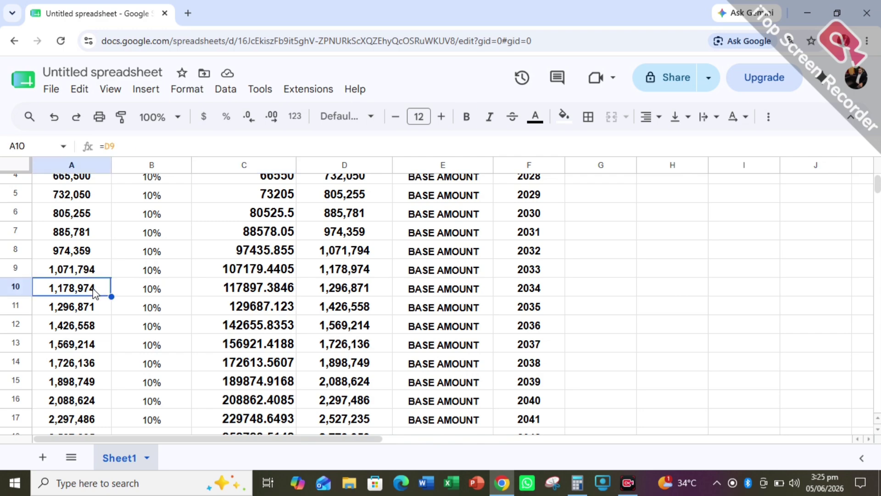
{"action": "scroll", "coordinate": [106, 243], "scroll_direction": "up", "scroll_amount": 2}
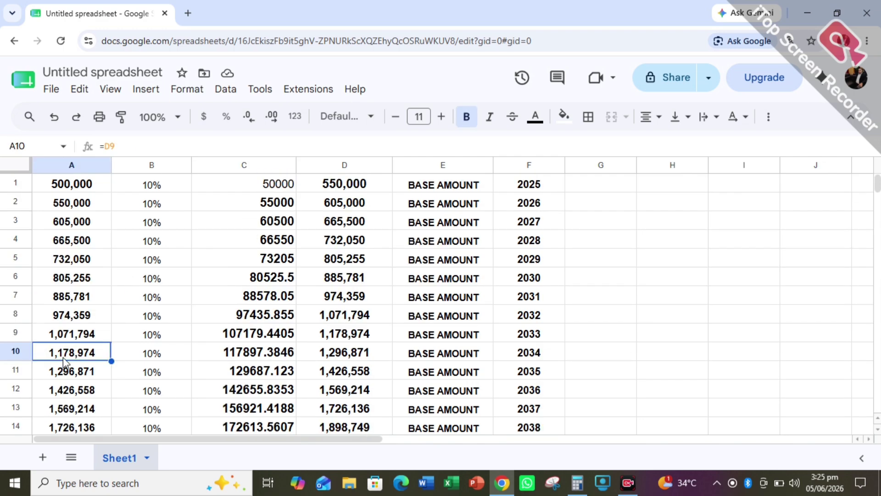
{"action": "left_click", "coordinate": [266, 357]}
{"action": "left_click", "coordinate": [373, 357]}
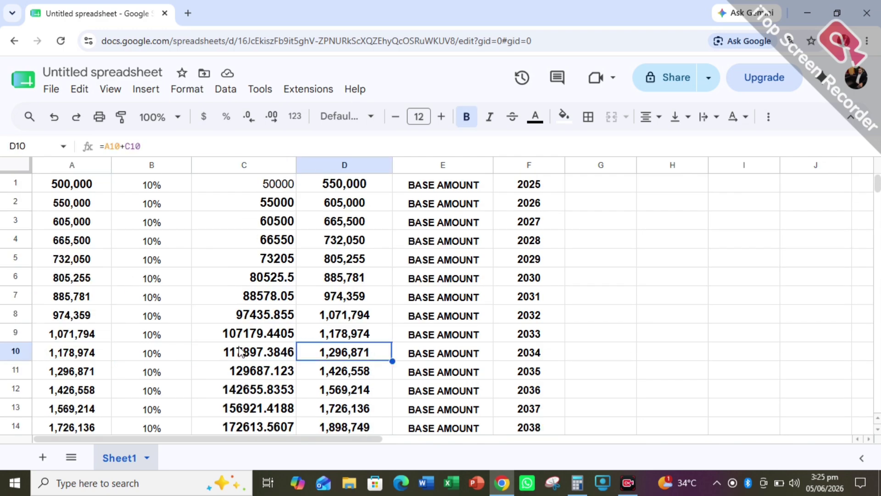
Step: Review the final year's base amount in cell A20 against the starting rows of the table
{"action": "scroll", "coordinate": [206, 351], "scroll_direction": "down", "scroll_amount": 5}
{"action": "left_click", "coordinate": [82, 345]}
{"action": "scroll", "coordinate": [123, 351], "scroll_direction": "up", "scroll_amount": 5}
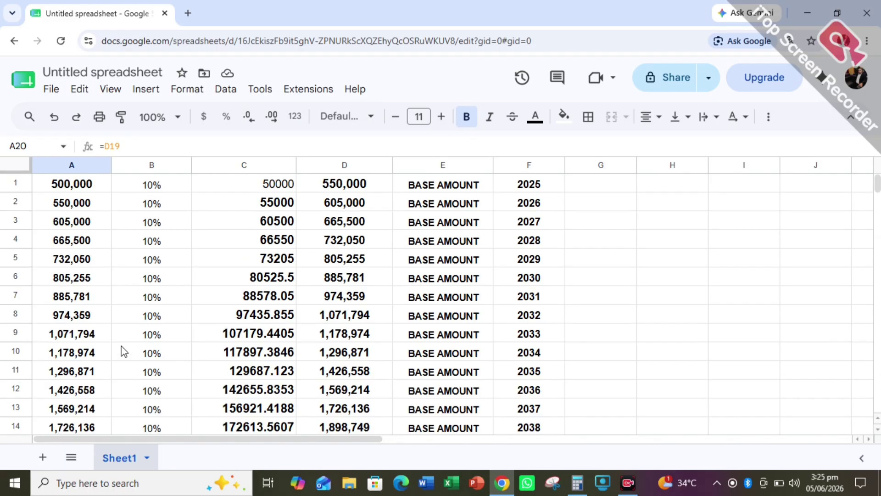
{"action": "scroll", "coordinate": [483, 325], "scroll_direction": "down", "scroll_amount": 5}
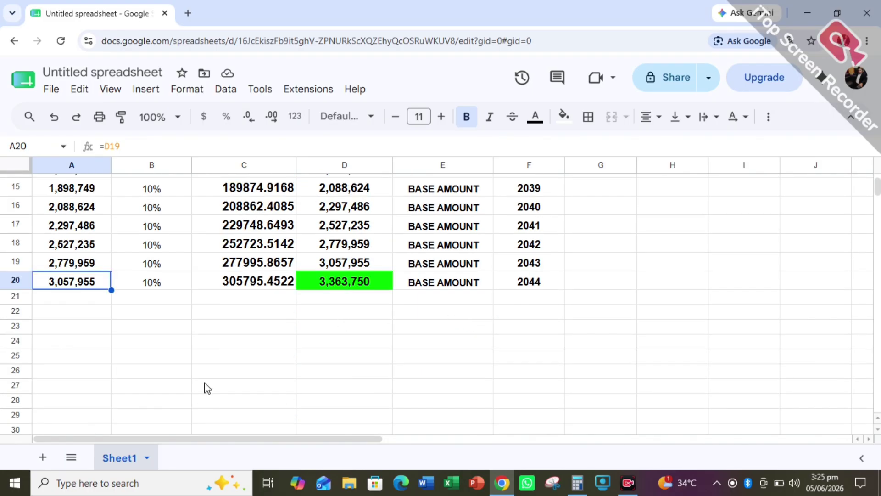
Step: Set the percentage for 2025 in cell B1 to 15%
{"action": "scroll", "coordinate": [206, 387], "scroll_direction": "up", "scroll_amount": 5}
{"action": "left_click", "coordinate": [173, 185]}
{"action": "double_click", "coordinate": [168, 183]}
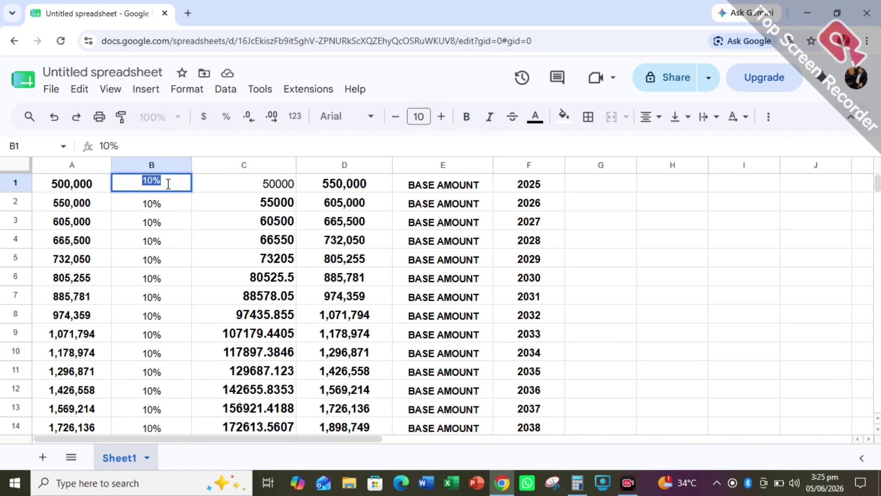
{"action": "key", "text": "BackSpace"}
{"action": "type", "text": "15"}
{"action": "left_click", "coordinate": [204, 195]}
Step: Fill the 15% from B1 down column B through B20 for all years up to 2044
{"action": "left_click", "coordinate": [179, 184]}
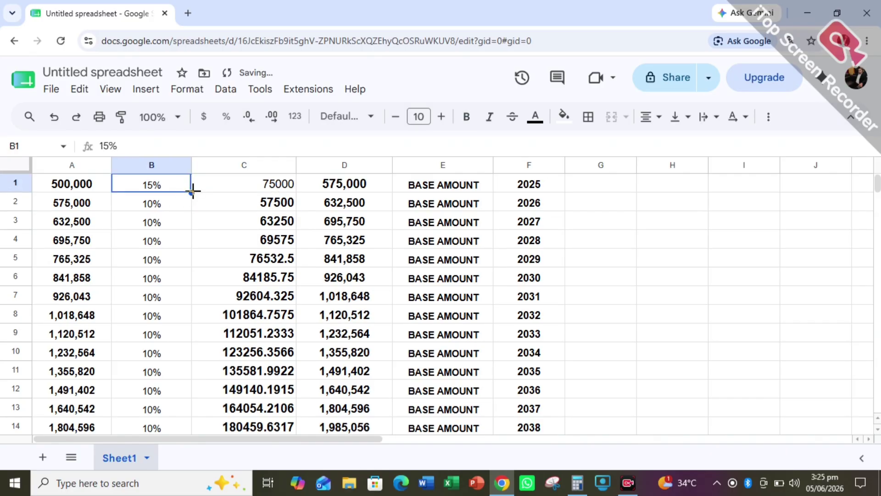
{"action": "left_click_drag", "start_coordinate": [192, 190], "coordinate": [188, 298]}
{"action": "left_click_drag", "start_coordinate": [180, 423], "coordinate": [181, 408]}
{"action": "left_click", "coordinate": [163, 296]}
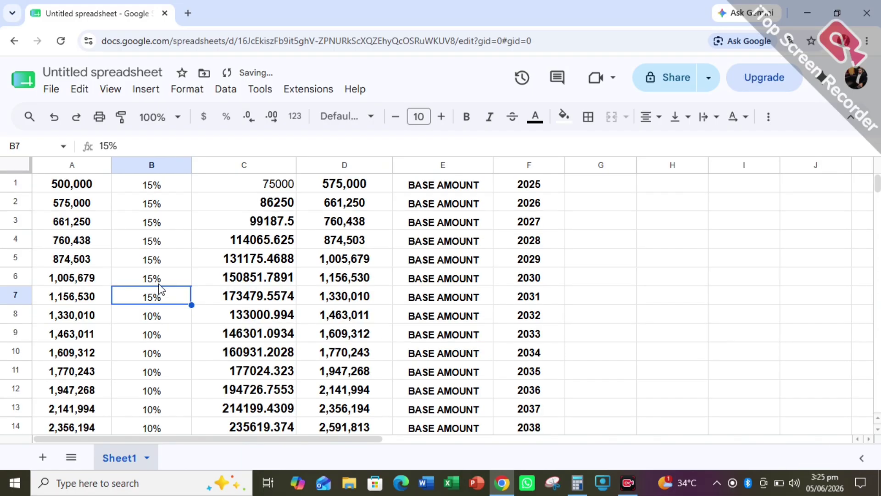
{"action": "left_click", "coordinate": [180, 190]}
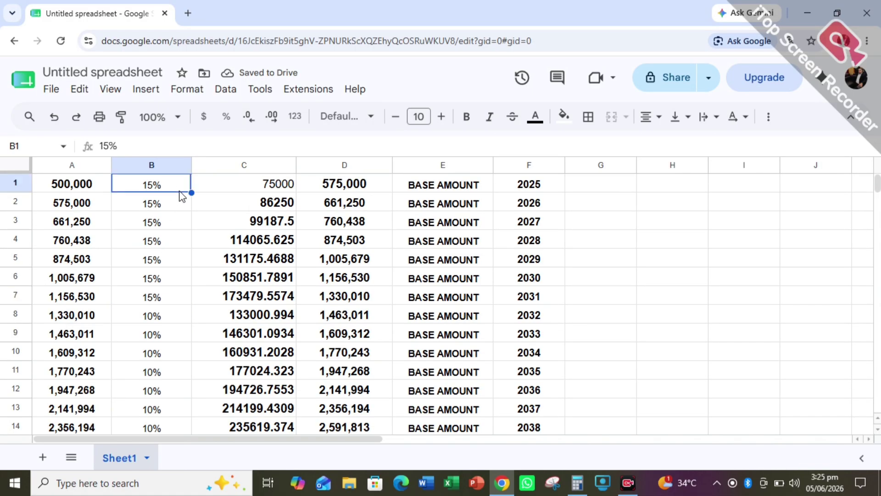
{"action": "left_click_drag", "start_coordinate": [191, 192], "coordinate": [186, 365]}
{"action": "scroll", "coordinate": [84, 271], "scroll_direction": "up", "scroll_amount": 3}
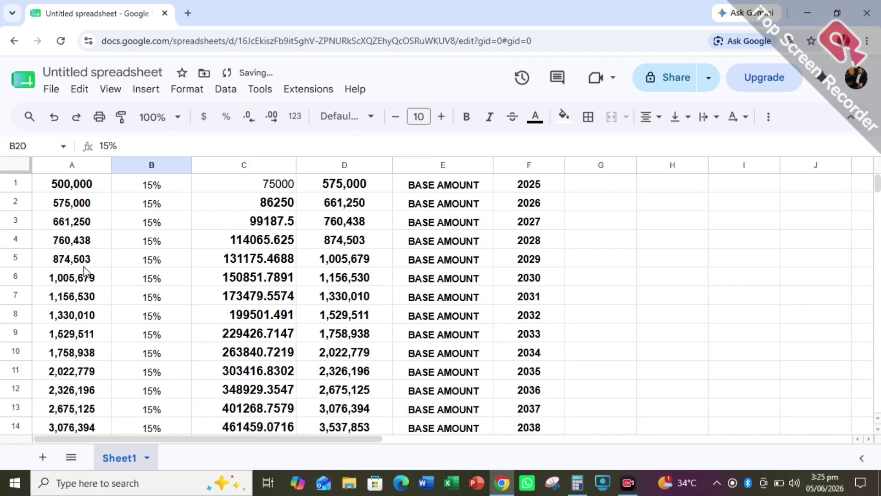
Step: Review the 2025 row across cells A1 to F1, including the base amount, the 15% rate, the percentage amount and the total
{"action": "left_click", "coordinate": [52, 183]}
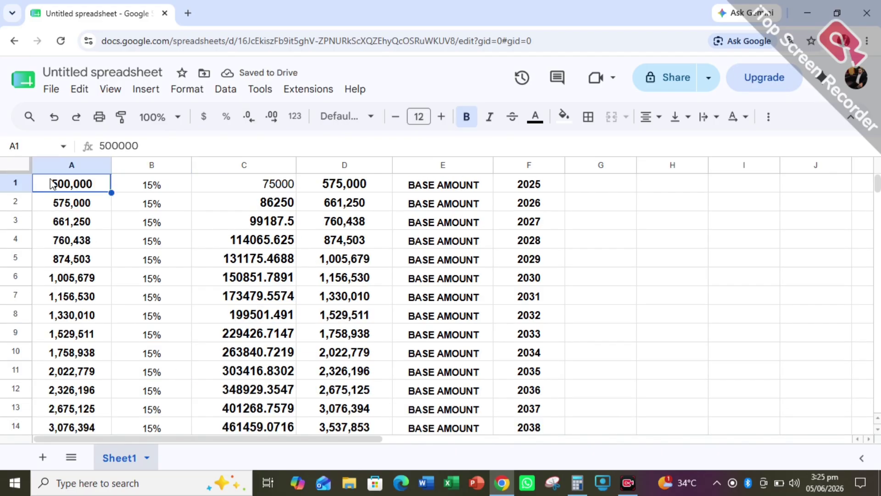
{"action": "key", "text": "Right"}
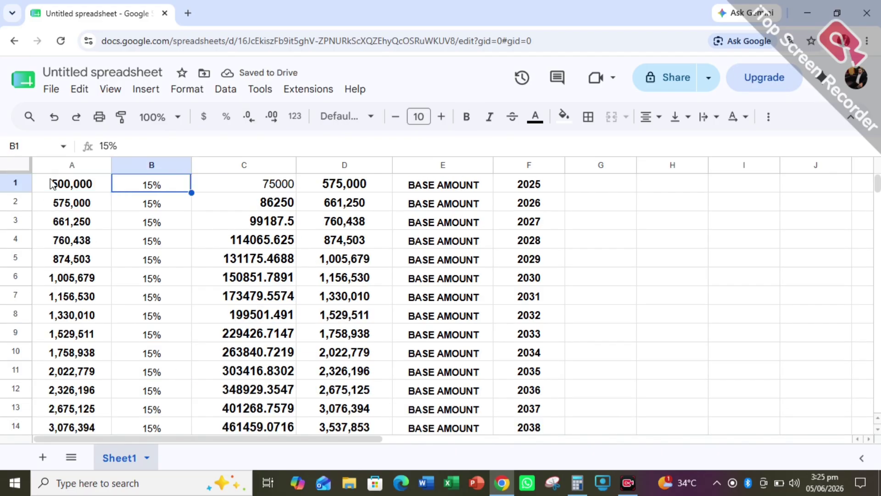
{"action": "left_click", "coordinate": [53, 183]}
{"action": "key", "text": "Right"}
{"action": "key", "text": "Right"}
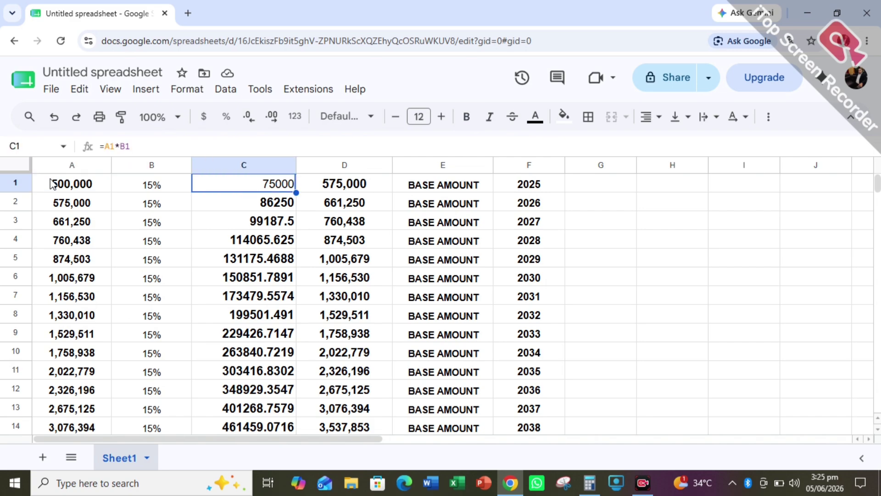
{"action": "key", "text": "Right"}
{"action": "key", "text": "Right"}
{"action": "key", "text": "Right"}
{"action": "key", "text": "Left"}
{"action": "key", "text": "Left"}
{"action": "key", "text": "Left"}
{"action": "key", "text": "Left"}
{"action": "key", "text": "Left"}
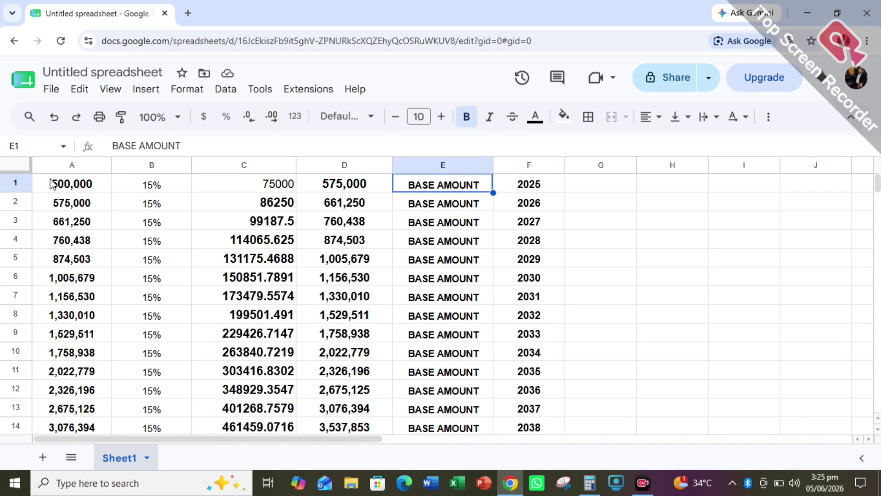
Step: Review the 2026 row from the base amount in A2 across to the total in D2
{"action": "key", "text": "Down"}
{"action": "key", "text": "Right"}
{"action": "key", "text": "Right"}
{"action": "key", "text": "Right"}
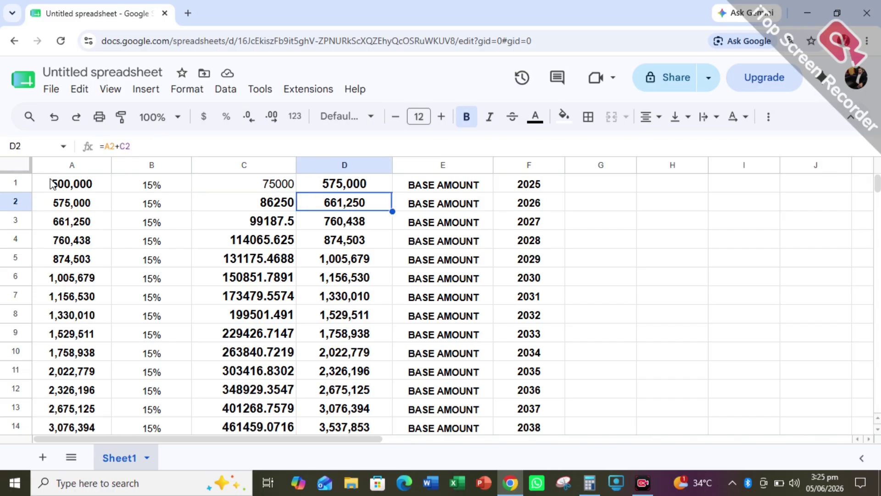
Step: Follow the yearly totals down column D to the 2044 total in cell D20
{"action": "key", "text": "Down"}
{"action": "key", "text": "Down"}
{"action": "key", "text": "Down"}
{"action": "key", "text": "Down"}
{"action": "key", "text": "Down"}
{"action": "key", "text": "Down"}
{"action": "key", "text": "Down"}
{"action": "key", "text": "Down"}
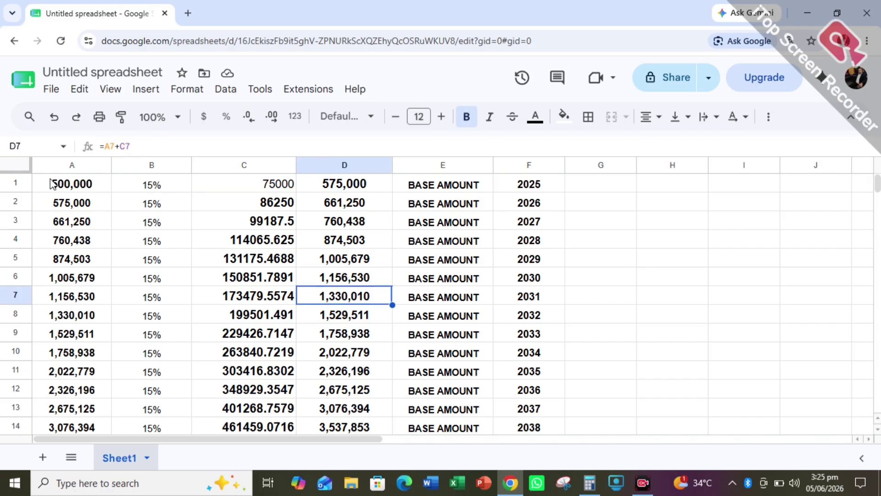
{"action": "key", "text": "Down"}
{"action": "key", "text": "Down"}
{"action": "key", "text": "Down"}
{"action": "key", "text": "Down"}
{"action": "key", "text": "Down"}
{"action": "key", "text": "Down"}
{"action": "key", "text": "Down"}
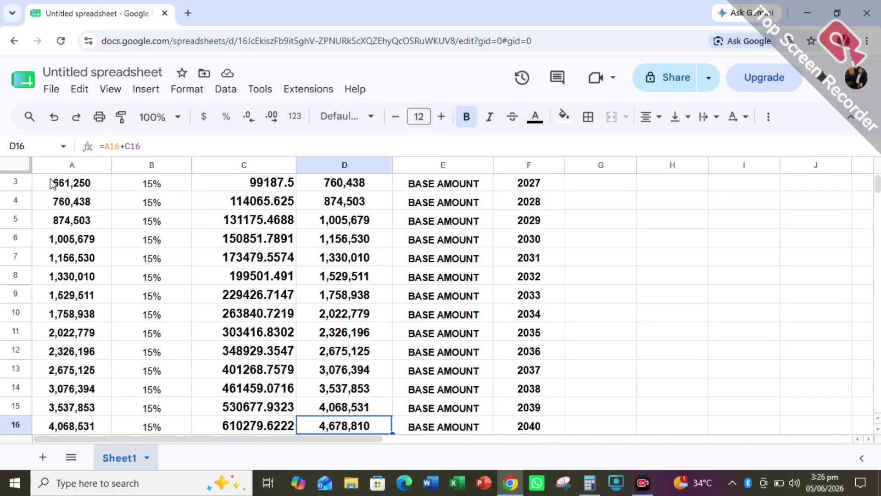
{"action": "key", "text": "Down"}
{"action": "key", "text": "Down"}
{"action": "key", "text": "Down"}
{"action": "key", "text": "Down"}
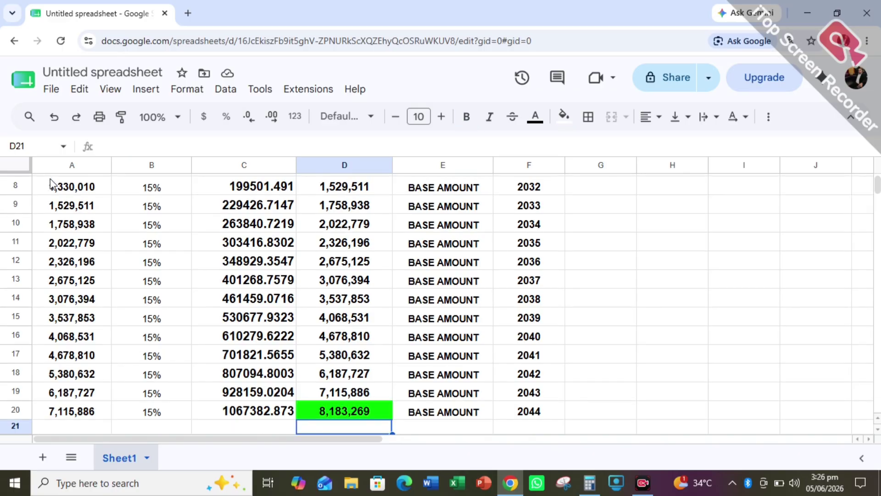
{"action": "key", "text": "Up"}
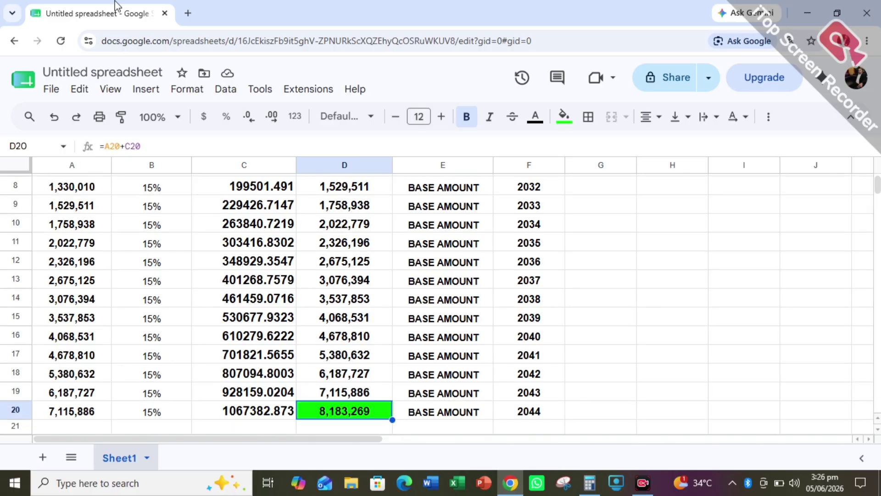
Step: Trace the 2025 calculation from A1 to D1 and its carry-over into the 2026 row from A2 to D2
{"action": "scroll", "coordinate": [128, 411], "scroll_direction": "up", "scroll_amount": 3}
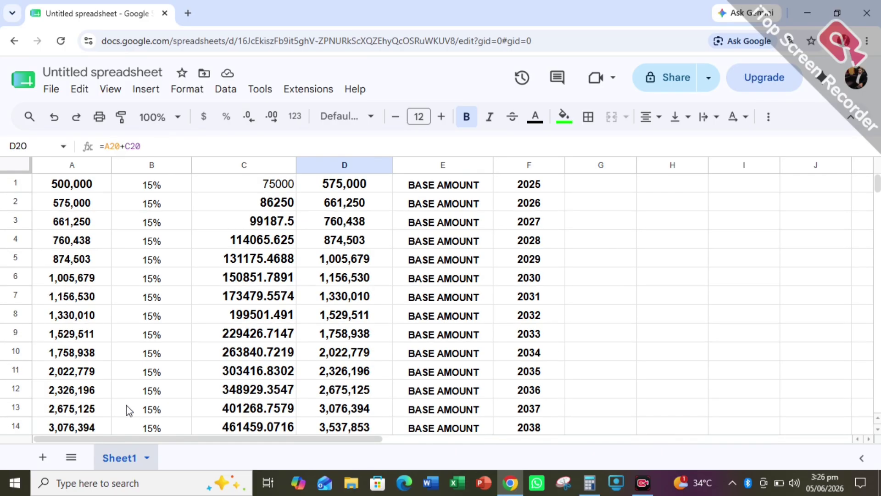
{"action": "left_click", "coordinate": [87, 189]}
{"action": "left_click", "coordinate": [146, 189]}
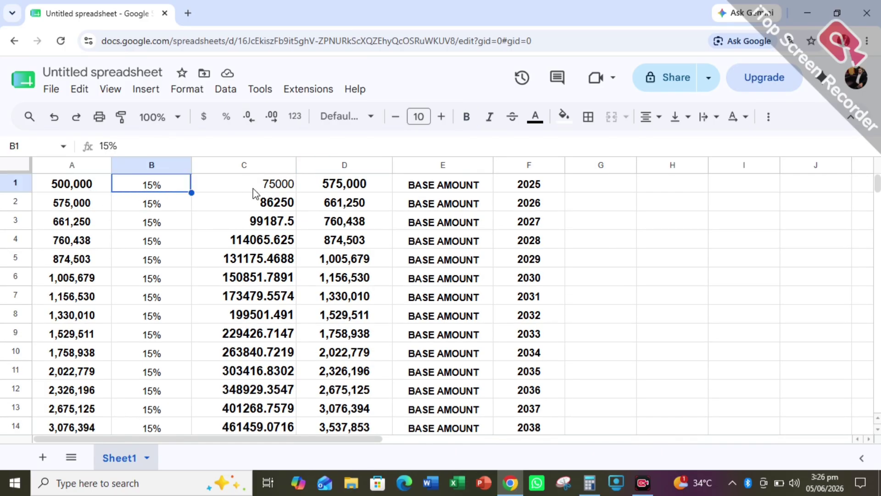
{"action": "left_click", "coordinate": [252, 188]}
{"action": "left_click", "coordinate": [330, 191]}
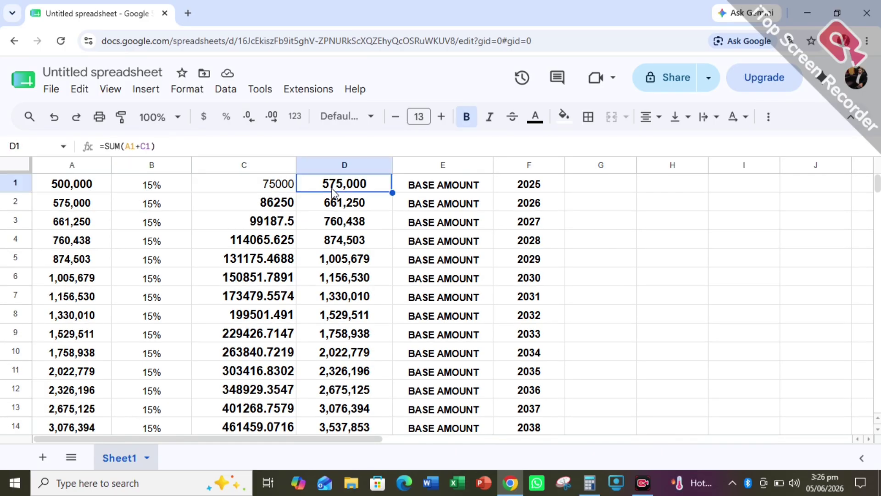
{"action": "left_click", "coordinate": [57, 208]}
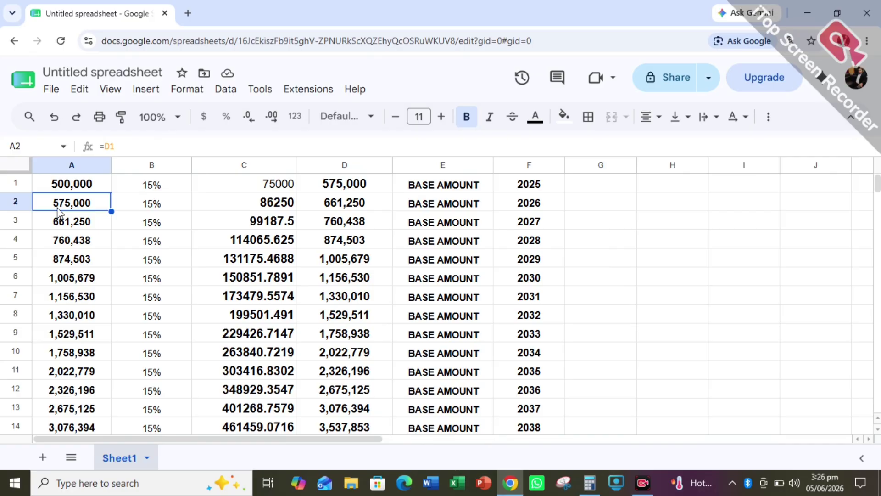
{"action": "left_click", "coordinate": [145, 207]}
{"action": "left_click", "coordinate": [279, 205]}
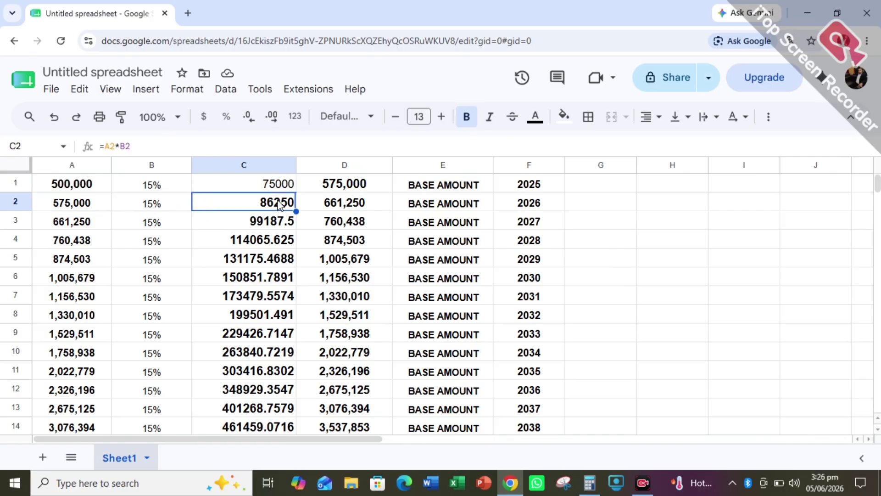
{"action": "left_click", "coordinate": [335, 206]}
Step: Check how each year's total in column D becomes the next base amount in column A for rows 1 to 4
{"action": "left_click", "coordinate": [81, 183]}
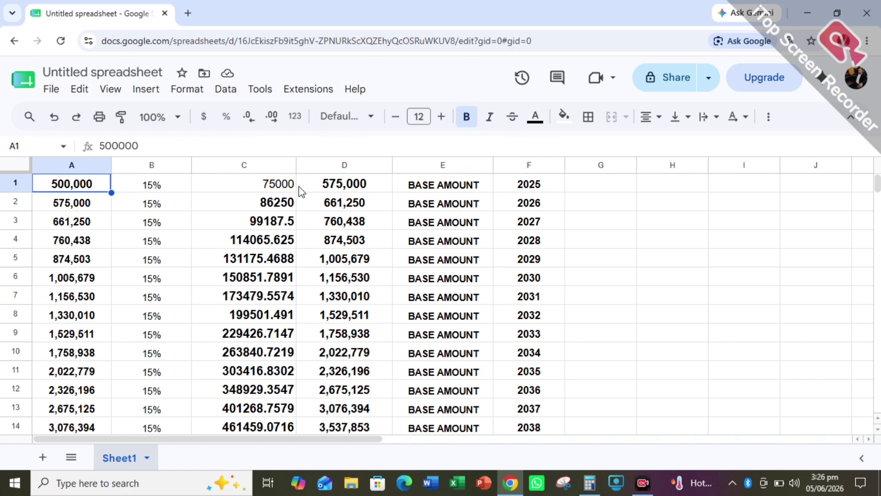
{"action": "left_click", "coordinate": [102, 204]}
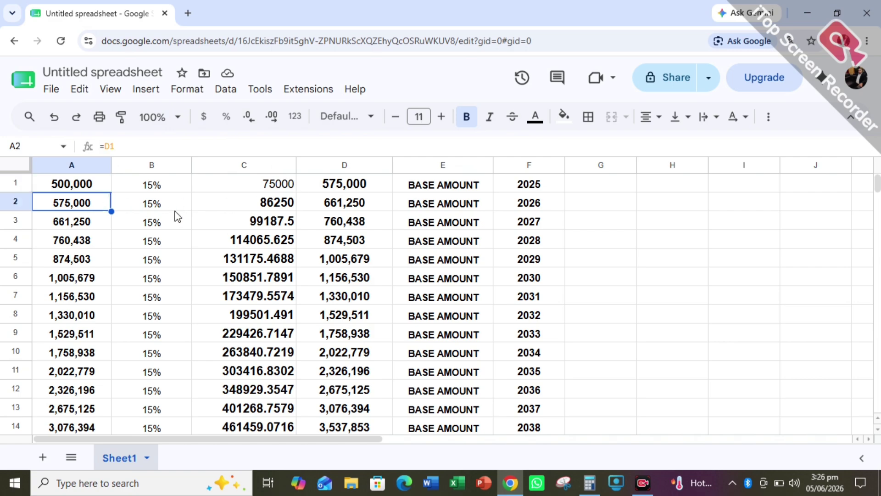
{"action": "left_click", "coordinate": [175, 210]}
{"action": "left_click", "coordinate": [294, 207]}
{"action": "left_click", "coordinate": [344, 208]}
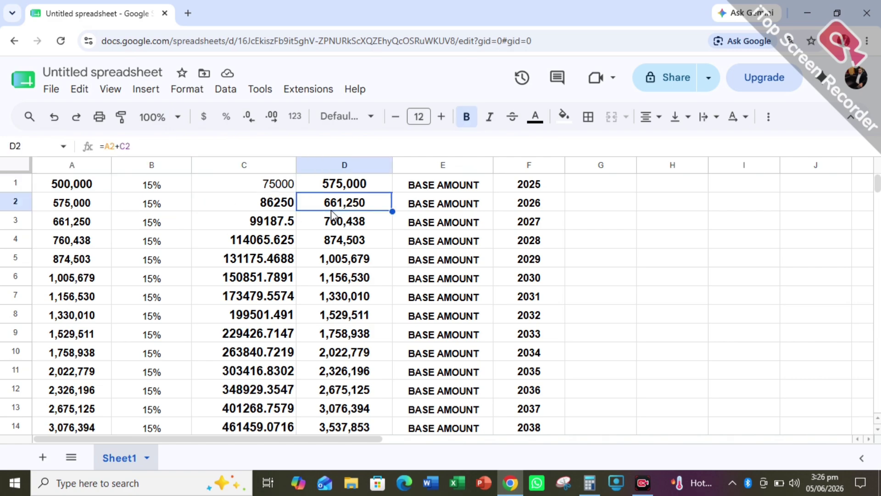
{"action": "left_click", "coordinate": [43, 222]}
{"action": "left_click", "coordinate": [284, 221]}
{"action": "left_click", "coordinate": [348, 225]}
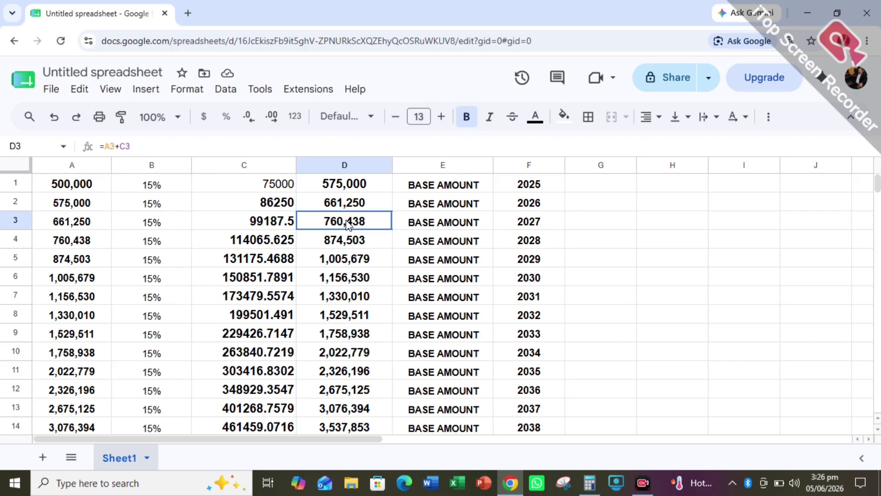
{"action": "left_click", "coordinate": [108, 242]}
{"action": "scroll", "coordinate": [87, 312], "scroll_direction": "down", "scroll_amount": 7}
{"action": "scroll", "coordinate": [101, 298], "scroll_direction": "up", "scroll_amount": 7}
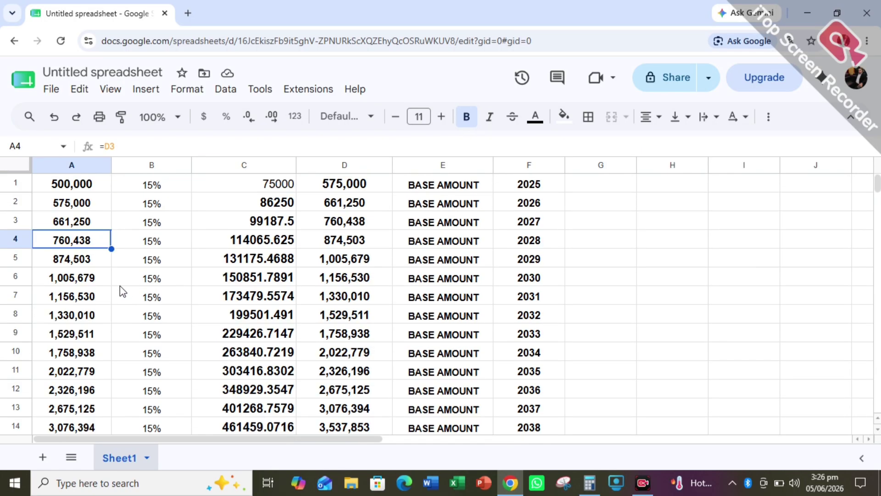
Step: Set the 2025 base amount in cell A1 to 100
{"action": "double_click", "coordinate": [107, 181]}
{"action": "type", "text": "100"}
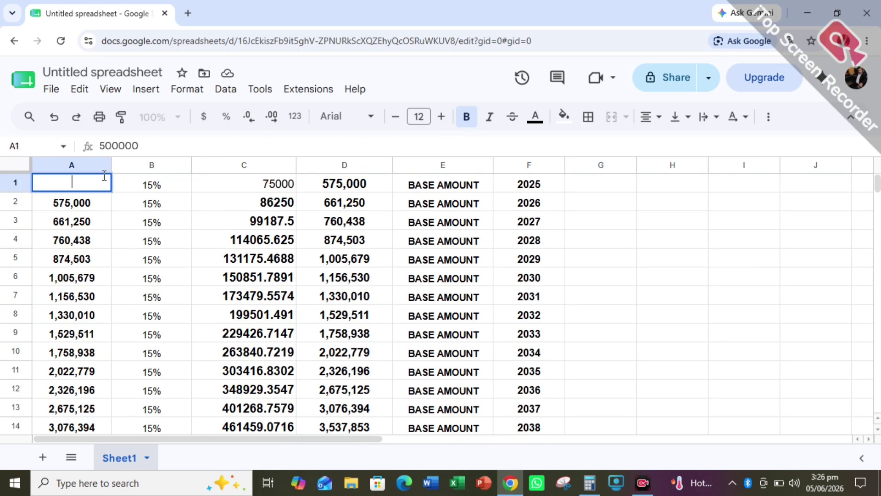
{"action": "left_click", "coordinate": [135, 221]}
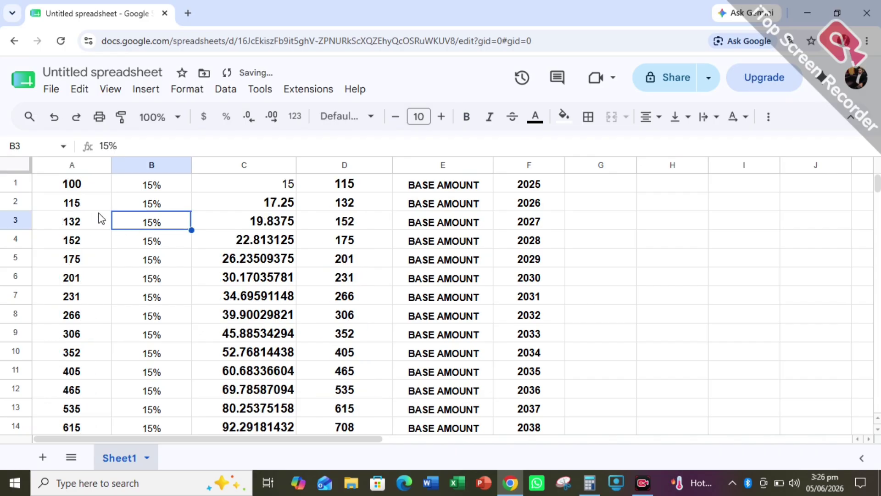
Step: Compare the 2025 base amount in A1 with the 2044 total in D20
{"action": "left_click", "coordinate": [102, 189]}
{"action": "scroll", "coordinate": [103, 272], "scroll_direction": "down", "scroll_amount": 7}
{"action": "scroll", "coordinate": [103, 271], "scroll_direction": "up", "scroll_amount": 5}
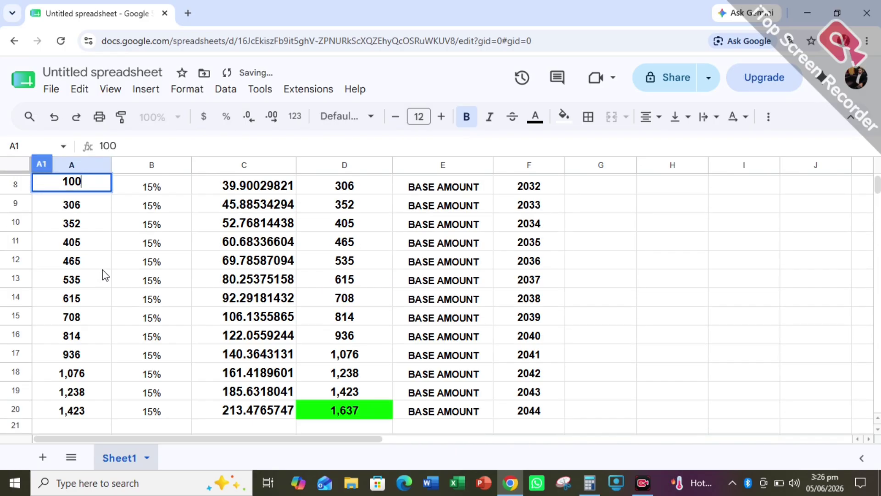
{"action": "scroll", "coordinate": [94, 303], "scroll_direction": "up", "scroll_amount": 3}
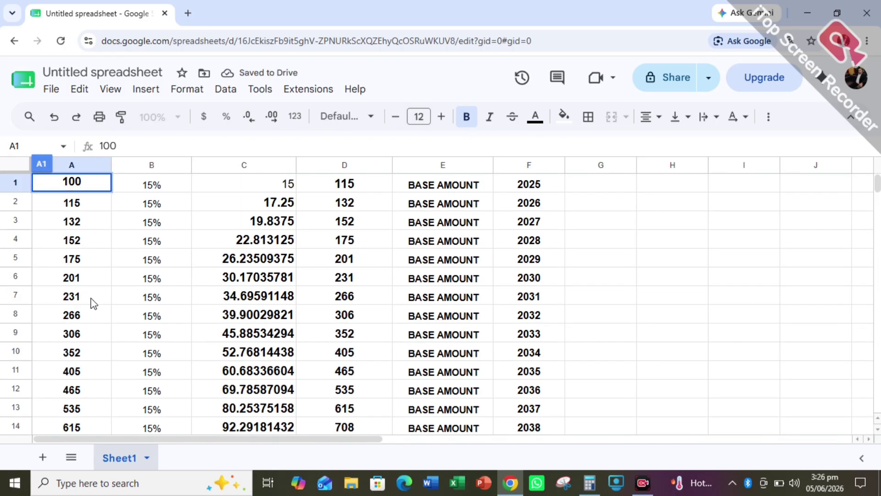
{"action": "left_click", "coordinate": [118, 199]}
{"action": "left_click", "coordinate": [84, 189]}
{"action": "scroll", "coordinate": [85, 195], "scroll_direction": "down", "scroll_amount": 6}
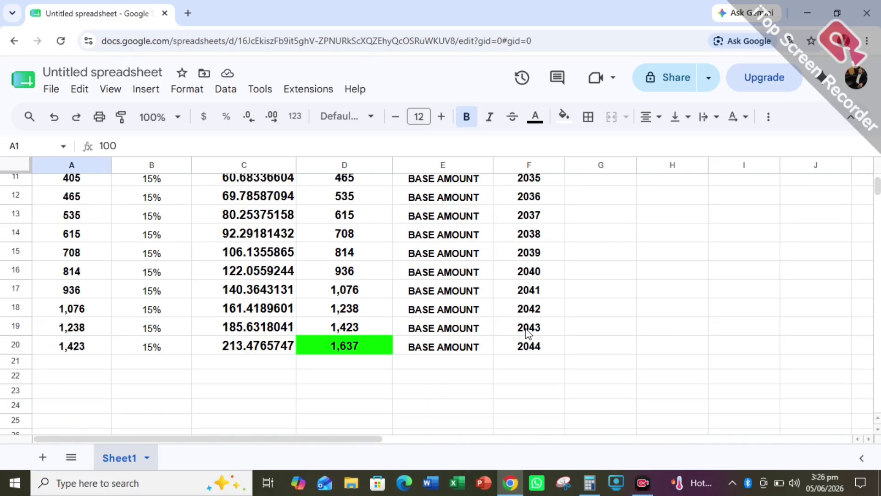
{"action": "left_click", "coordinate": [360, 223]}
{"action": "scroll", "coordinate": [131, 302], "scroll_direction": "up", "scroll_amount": 6}
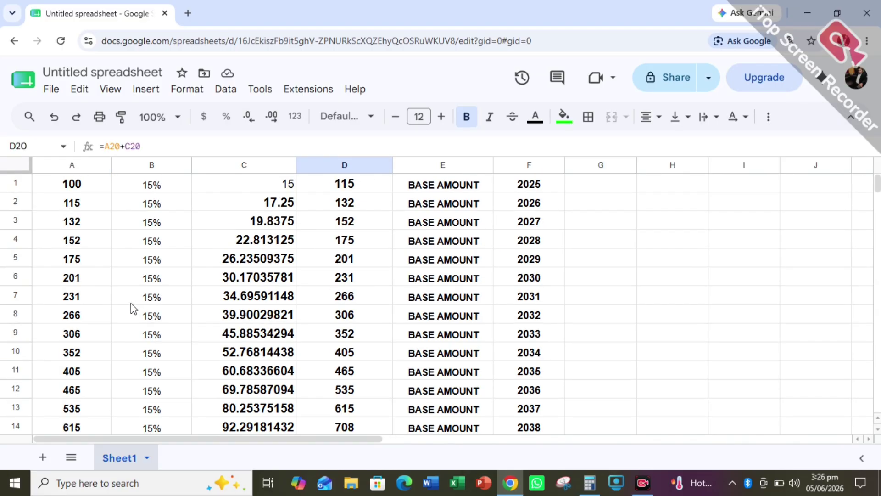
Step: Set the 2025 base amount in cell A1 to 100,000
{"action": "double_click", "coordinate": [97, 185]}
{"action": "type", "text": ".00"}
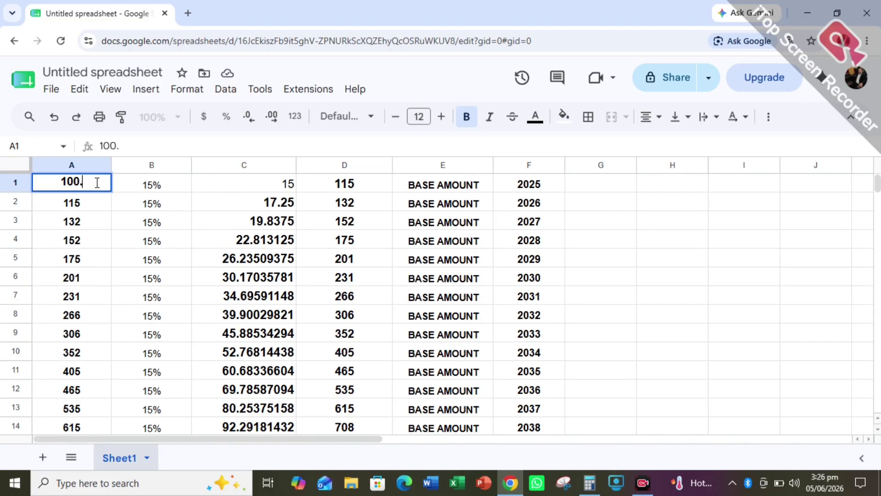
{"action": "key", "text": "BackSpace"}
{"action": "key", "text": "BackSpace"}
{"action": "key", "text": "BackSpace"}
{"action": "type", "text": ",000"}
{"action": "left_click", "coordinate": [142, 284]}
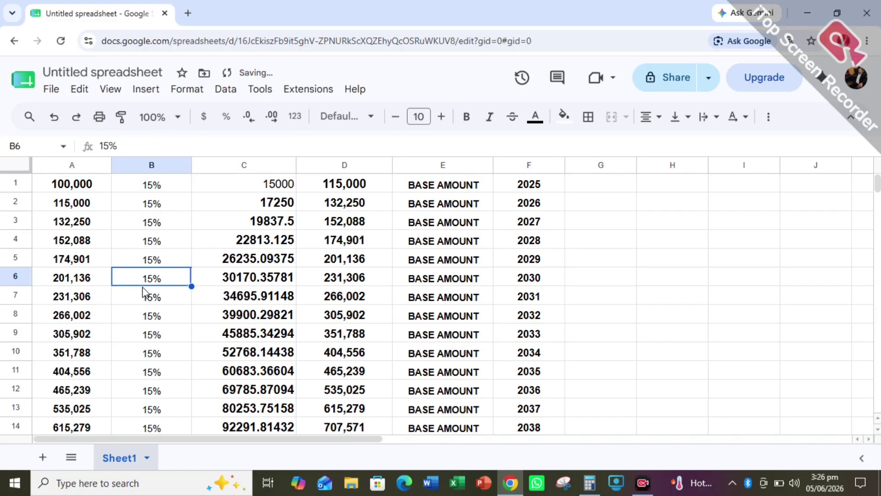
Step: Check the 2044 total in cell D20 for the 100,000 base amount
{"action": "left_click", "coordinate": [79, 188]}
{"action": "scroll", "coordinate": [309, 295], "scroll_direction": "down", "scroll_amount": 5}
{"action": "scroll", "coordinate": [351, 274], "scroll_direction": "up", "scroll_amount": 2}
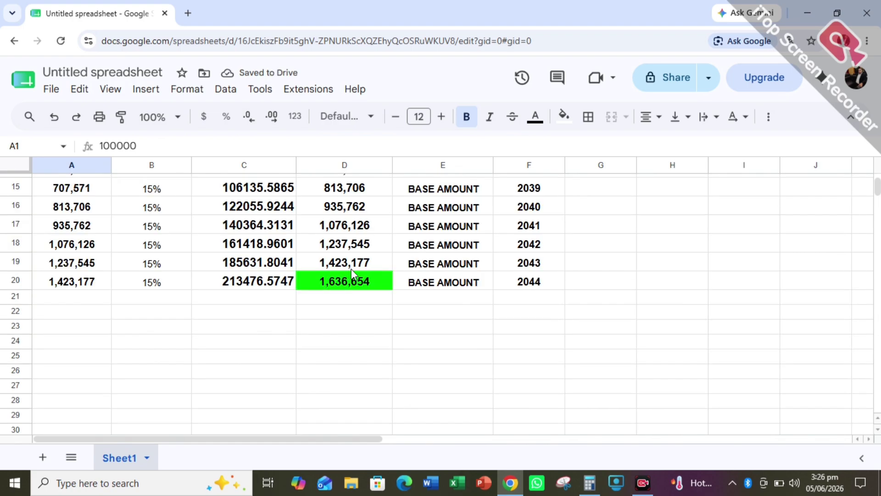
{"action": "left_click", "coordinate": [351, 273]}
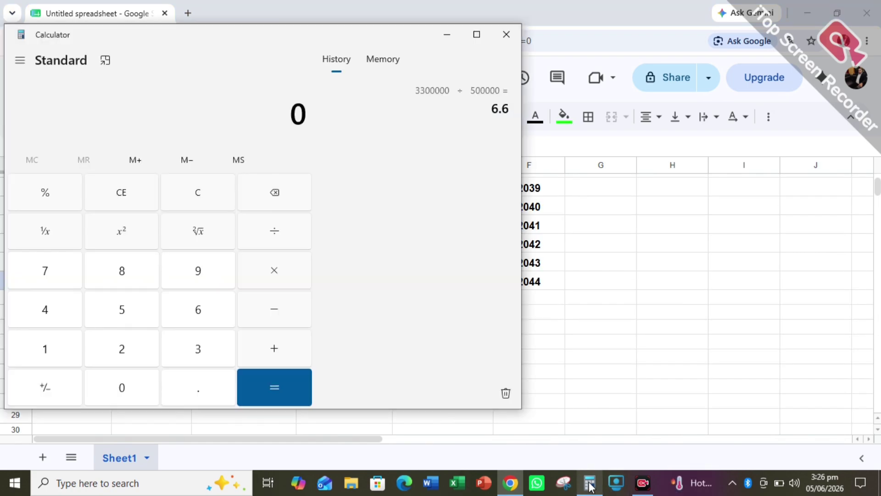
Step: Switch to Calculator, place it beside the table's totals, and divide 1636654 by 100000 to find the growth multiple
{"action": "left_click", "coordinate": [589, 482]}
{"action": "left_click_drag", "start_coordinate": [260, 39], "coordinate": [719, 121]}
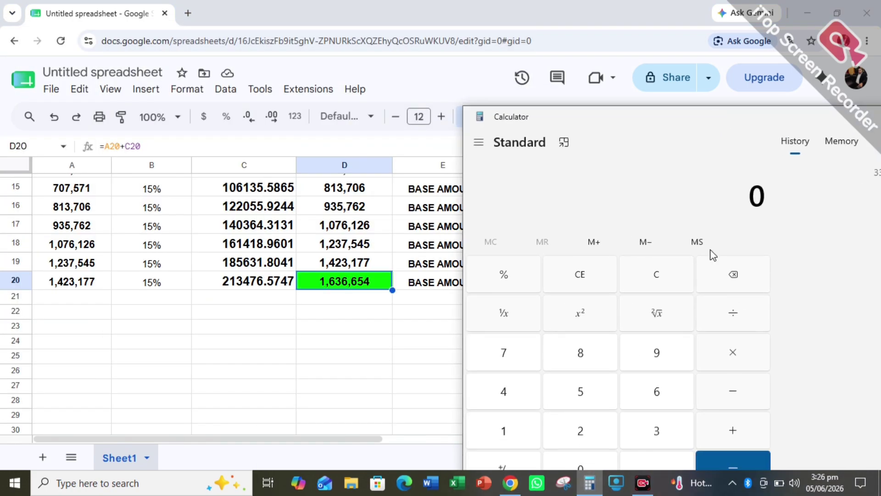
{"action": "type", "text": "16"}
{"action": "type", "text": "36654"}
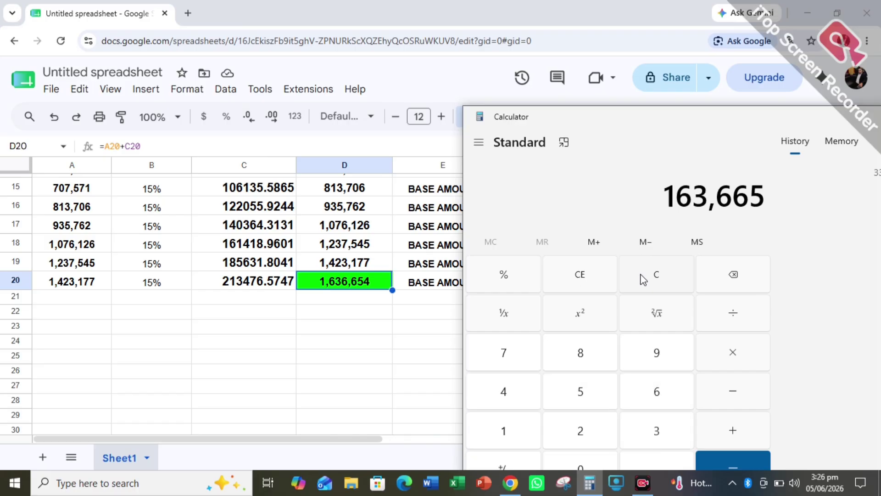
{"action": "type", "text": "/100000+"}
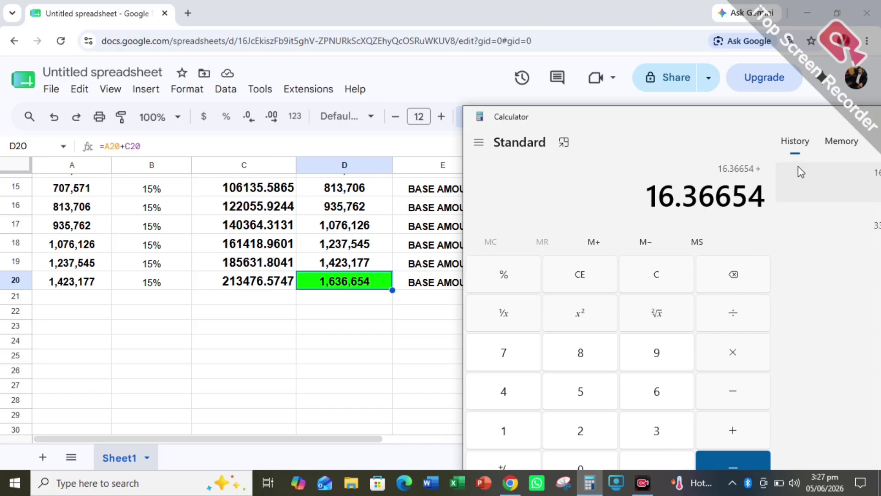
{"action": "left_click_drag", "start_coordinate": [653, 197], "coordinate": [727, 199]}
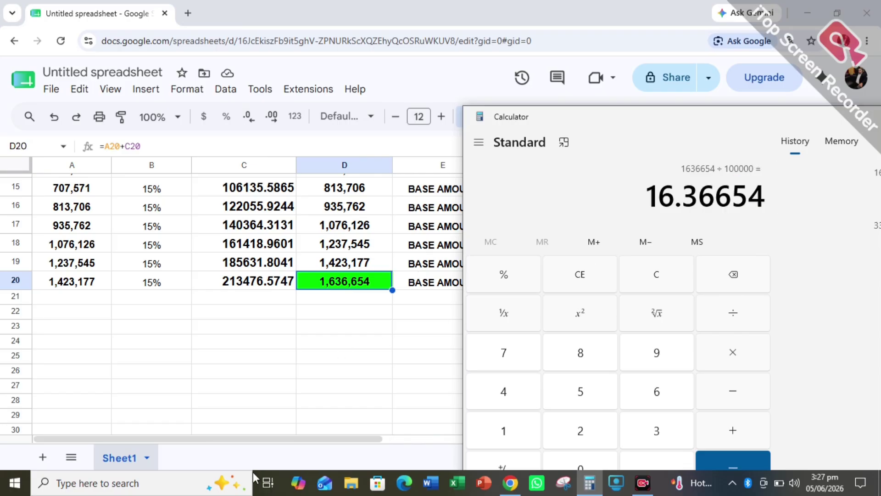
Step: Return to the spreadsheet and review the 2025 row's base amount, rate, yearly increase and total formula in A1 to D1
{"action": "left_click", "coordinate": [228, 381]}
{"action": "scroll", "coordinate": [180, 326], "scroll_direction": "up", "scroll_amount": 5}
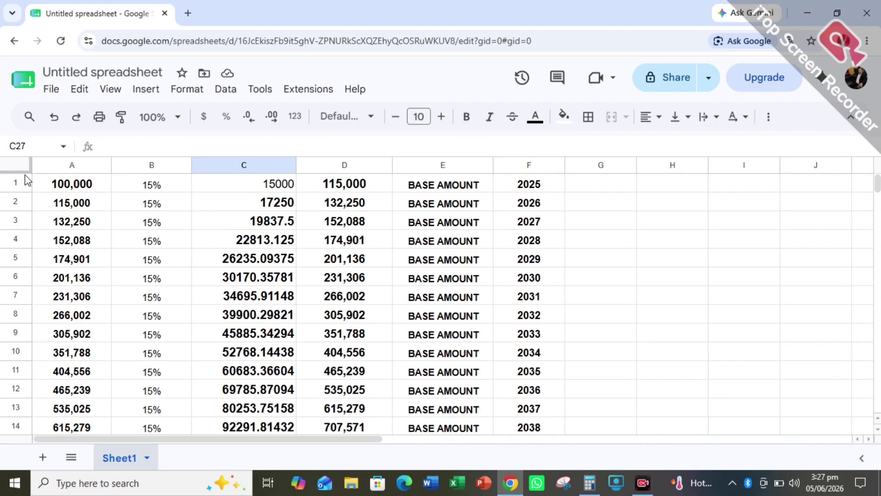
{"action": "left_click", "coordinate": [59, 184]}
{"action": "left_click", "coordinate": [177, 188]}
{"action": "left_click", "coordinate": [278, 186]}
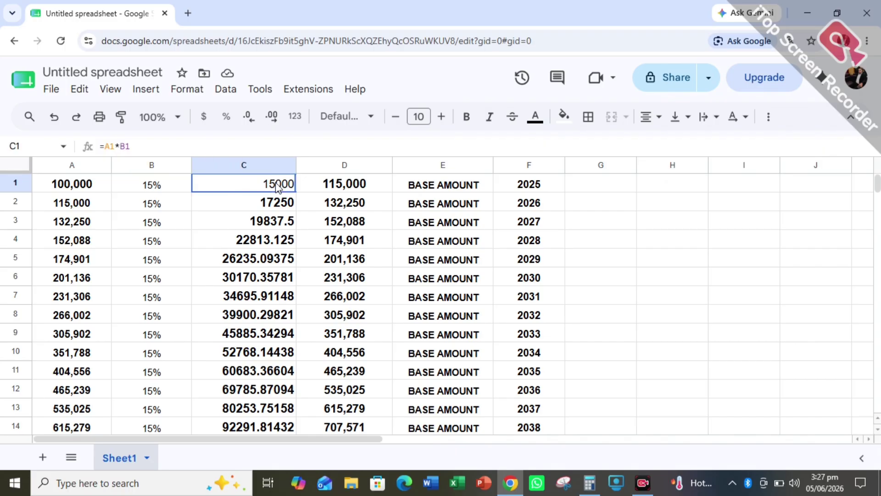
{"action": "left_click", "coordinate": [367, 183]}
{"action": "left_click", "coordinate": [288, 189]}
{"action": "left_click", "coordinate": [550, 187]}
{"action": "left_click", "coordinate": [276, 186]}
{"action": "left_click", "coordinate": [97, 189]}
{"action": "double_click", "coordinate": [342, 186]}
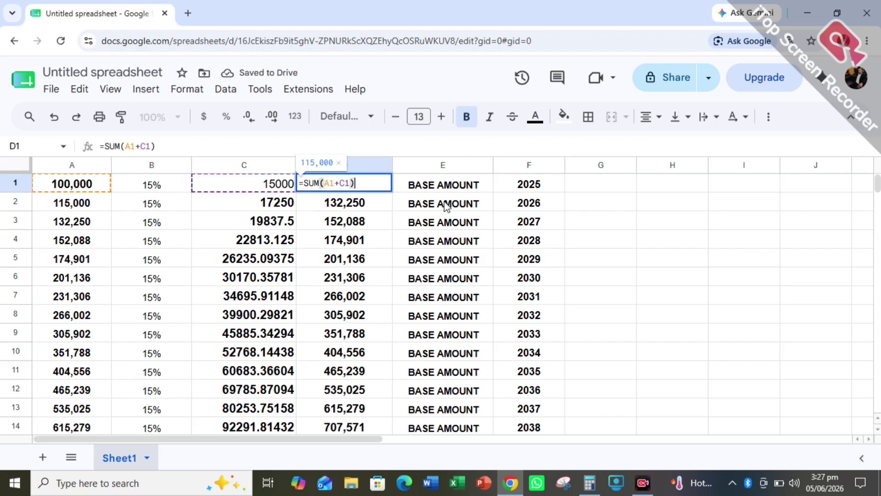
{"action": "left_click", "coordinate": [452, 203]}
Step: Trace how each total carries into the following base amount across the 2026 and 2027 rows, cells A2 to D3
{"action": "left_click", "coordinate": [92, 205]}
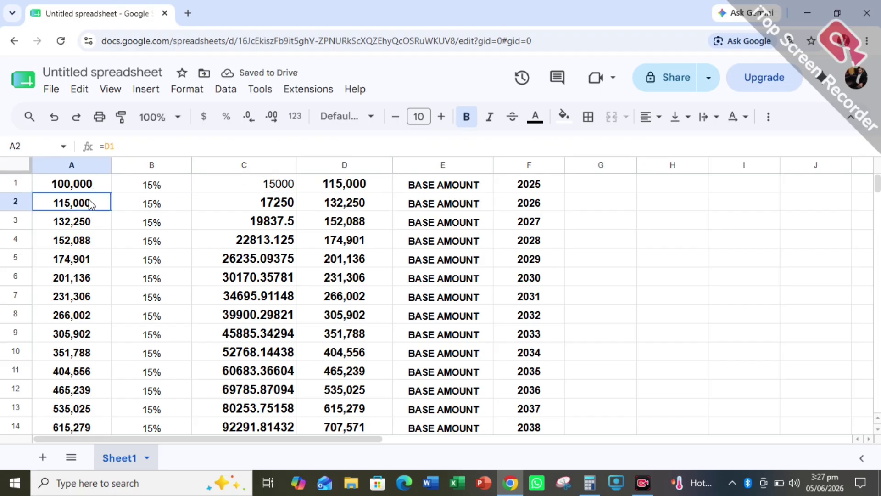
{"action": "left_click", "coordinate": [187, 209]}
{"action": "left_click", "coordinate": [288, 211]}
{"action": "left_click", "coordinate": [341, 205]}
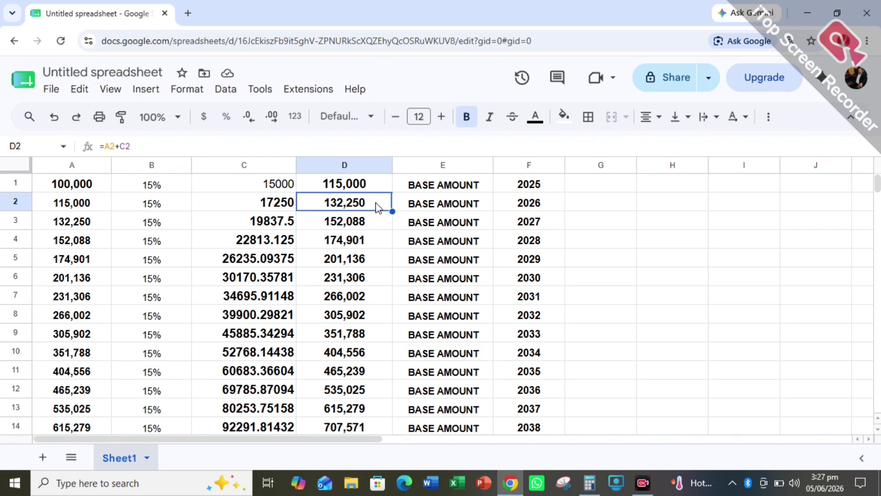
{"action": "left_click", "coordinate": [77, 221]}
{"action": "left_click", "coordinate": [165, 222]}
{"action": "left_click", "coordinate": [269, 226]}
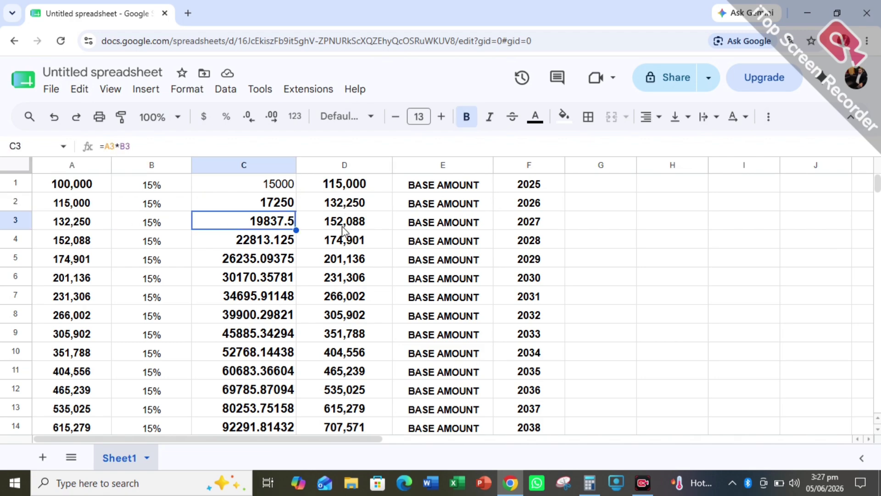
{"action": "left_click", "coordinate": [340, 226]}
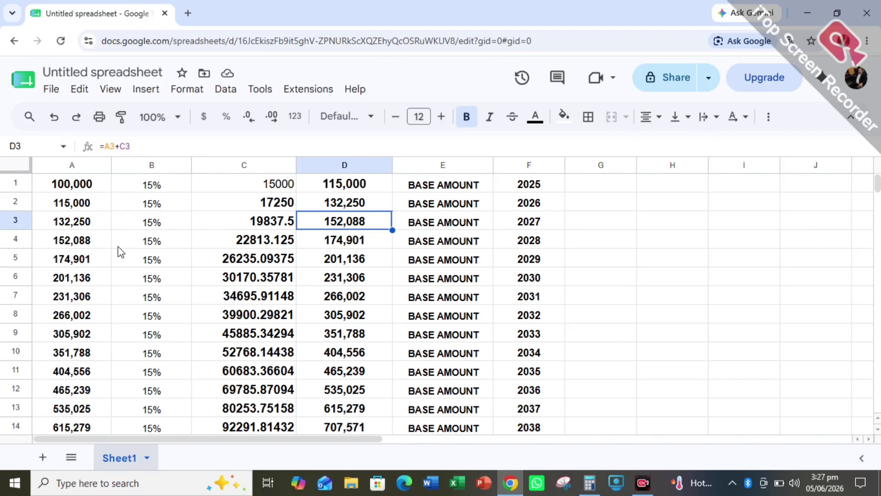
Step: Trace the base amount, rate, increase and total through the 2028 and 2029 rows, cells A4 to D5
{"action": "left_click", "coordinate": [73, 250]}
{"action": "left_click", "coordinate": [162, 246]}
{"action": "double_click", "coordinate": [289, 244]}
{"action": "left_click", "coordinate": [351, 236]}
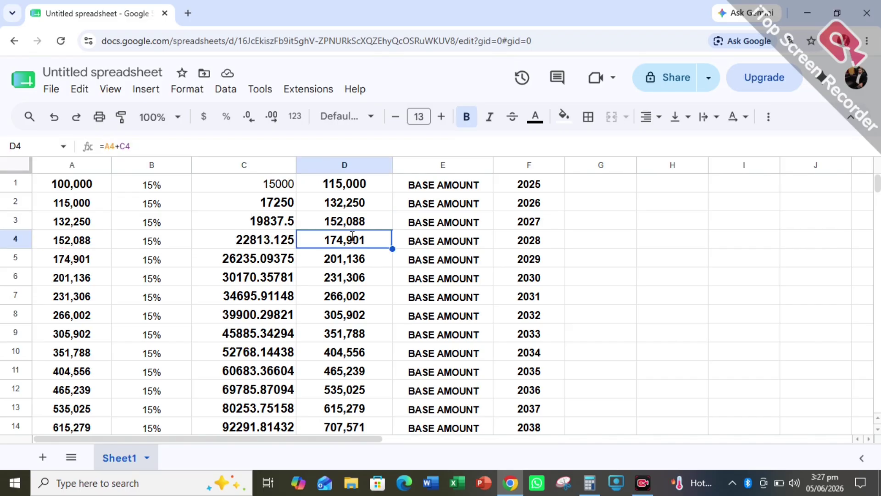
{"action": "double_click", "coordinate": [352, 235]}
{"action": "left_click", "coordinate": [54, 277]}
{"action": "double_click", "coordinate": [69, 258]}
{"action": "left_click", "coordinate": [174, 262]}
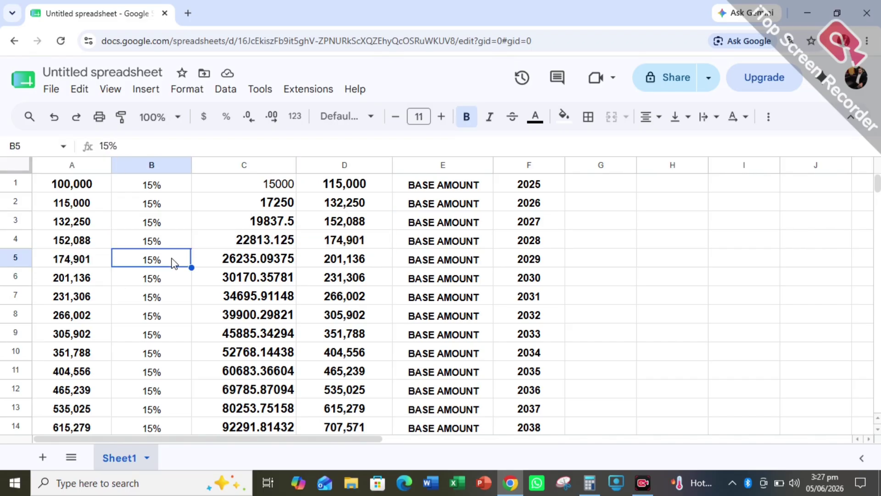
{"action": "left_click", "coordinate": [278, 263]}
{"action": "key", "text": "Right"}
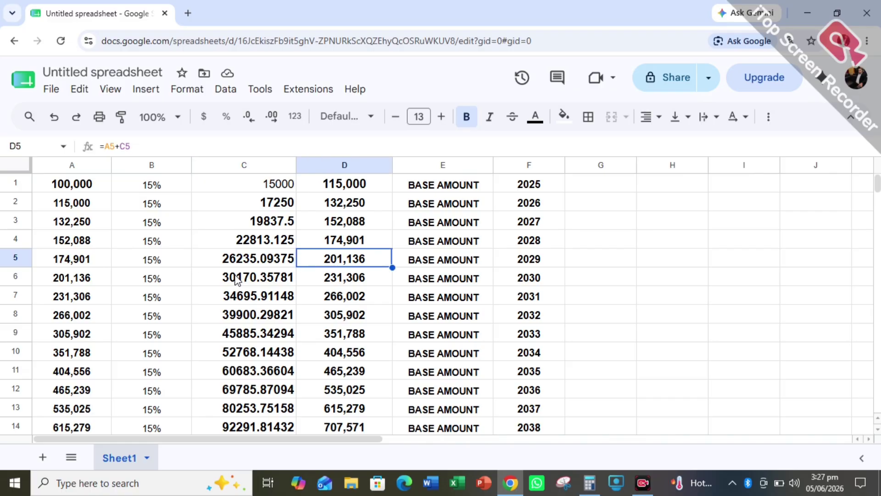
Step: Review the 2030 row's carried-over base amount, rate, increase and total in row 6
{"action": "key", "text": "Right"}
{"action": "key", "text": "Down"}
{"action": "key", "text": "Left"}
{"action": "key", "text": "Left"}
{"action": "key", "text": "Left"}
{"action": "key", "text": "Left"}
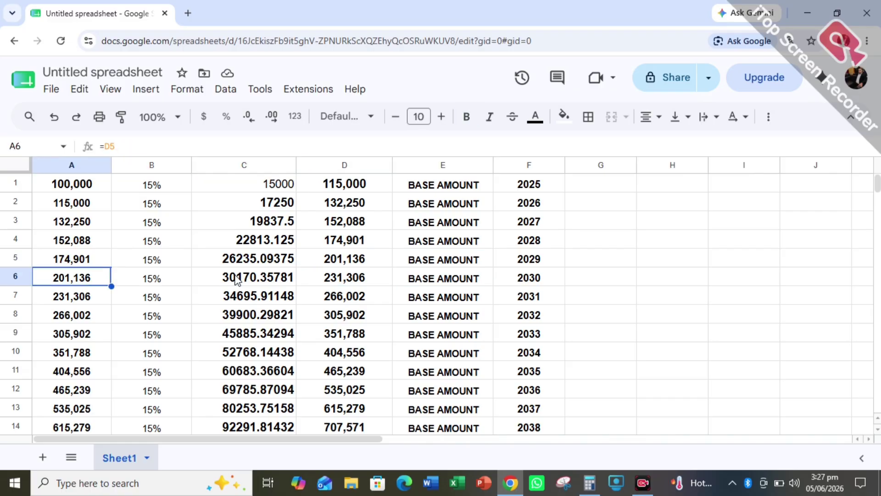
{"action": "key", "text": "Right"}
{"action": "key", "text": "Right"}
{"action": "key", "text": "Right"}
{"action": "key", "text": "Right"}
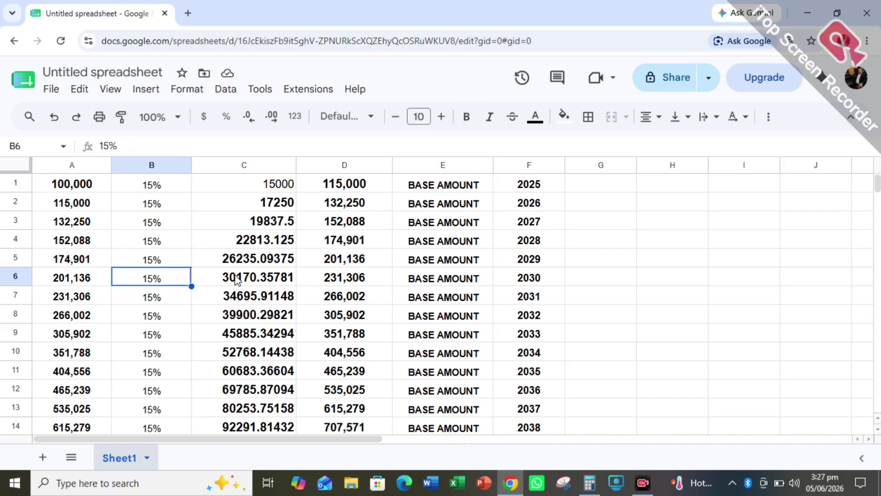
{"action": "key", "text": "Left"}
{"action": "key", "text": "Left"}
{"action": "key", "text": "Left"}
{"action": "key", "text": "Left"}
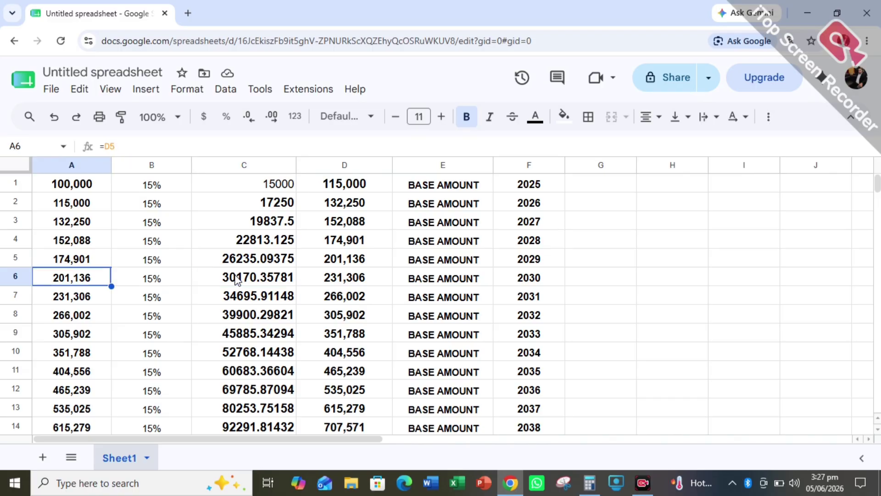
Step: Follow the carried-over base amounts down column A from row 6 to row 13
{"action": "key", "text": "Down"}
{"action": "key", "text": "Down"}
{"action": "key", "text": "Down"}
{"action": "key", "text": "Down"}
{"action": "key", "text": "Down"}
{"action": "key", "text": "Down"}
{"action": "key", "text": "Down"}
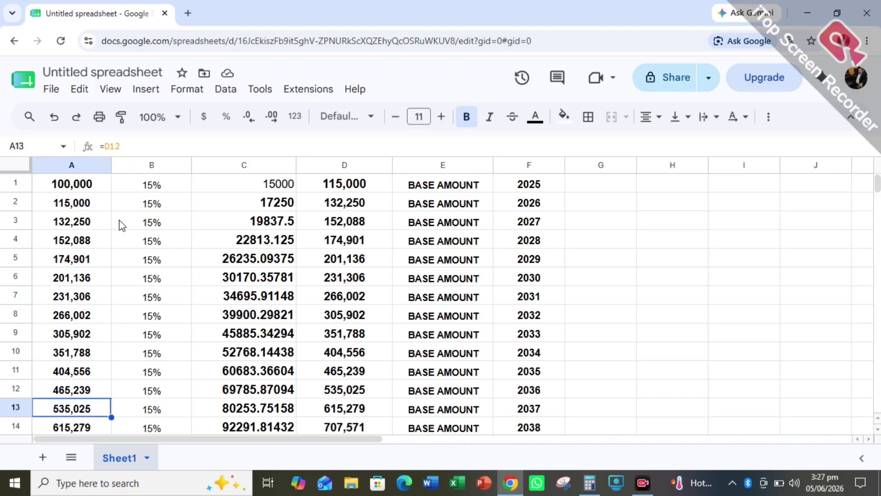
Step: Set the 2025 rate in cell B1 to 20% and check the 2044 total in D20
{"action": "double_click", "coordinate": [153, 185]}
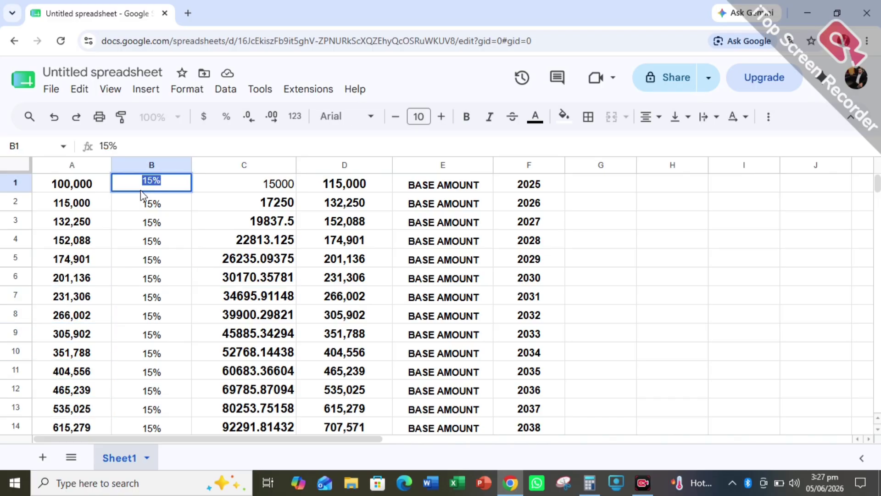
{"action": "key", "text": "BackSpace"}
{"action": "type", "text": "20%"}
{"action": "left_click", "coordinate": [279, 202]}
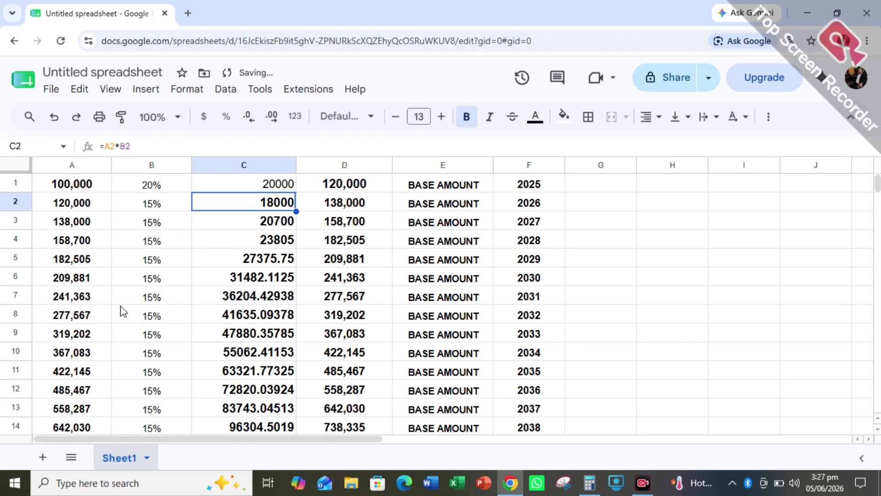
{"action": "left_click", "coordinate": [278, 185]}
{"action": "scroll", "coordinate": [273, 271], "scroll_direction": "down", "scroll_amount": 5}
{"action": "left_click", "coordinate": [351, 218]}
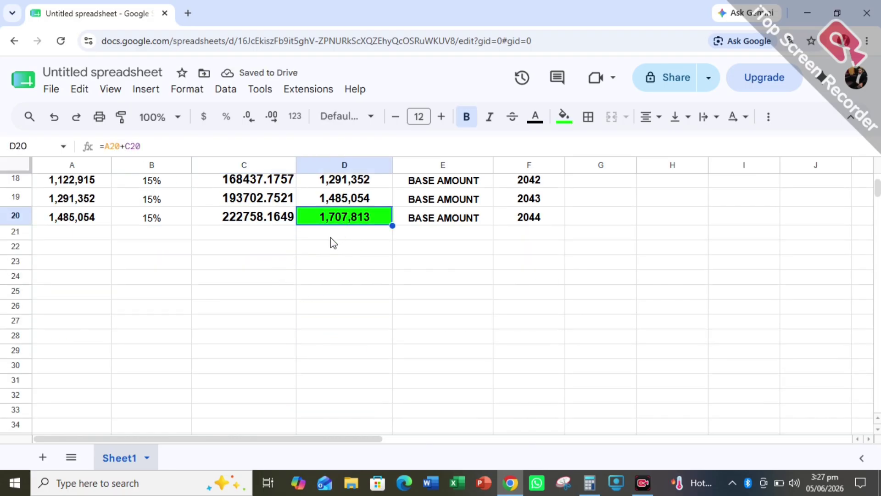
{"action": "scroll", "coordinate": [281, 305], "scroll_direction": "up", "scroll_amount": 6}
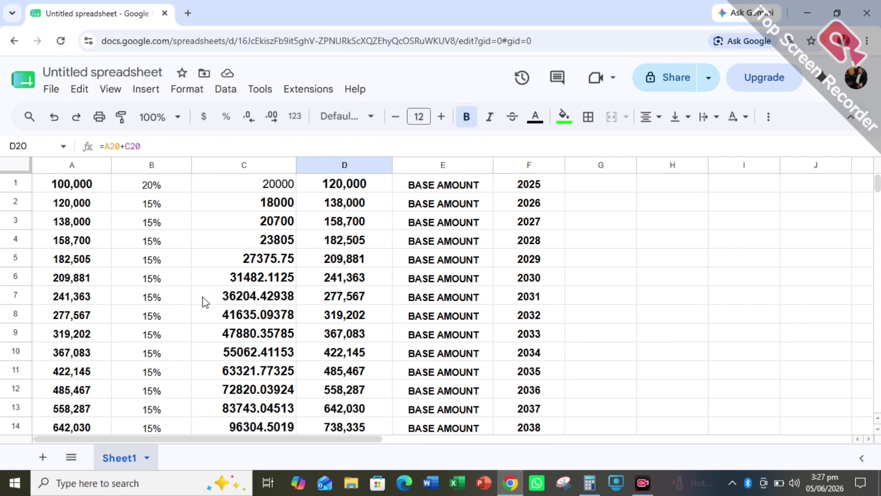
Step: Fill the 20% rate from B1 down column B through the 2044 row
{"action": "left_click", "coordinate": [170, 190]}
{"action": "left_click", "coordinate": [205, 202]}
{"action": "left_click", "coordinate": [189, 190]}
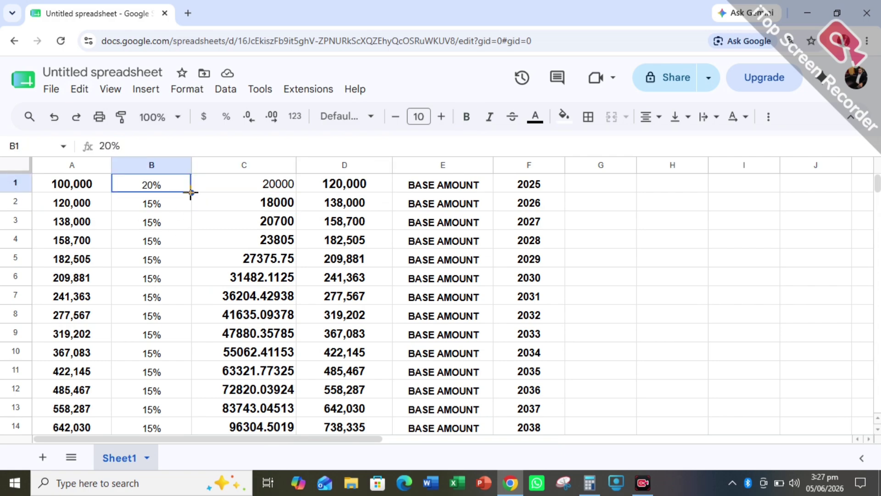
{"action": "left_click_drag", "start_coordinate": [191, 192], "coordinate": [182, 328]}
{"action": "scroll", "coordinate": [162, 351], "scroll_direction": "up", "scroll_amount": 5}
Step: Compare the 2025 base amount in A1 with the 2044 total in D20 at the 20% rate
{"action": "left_click", "coordinate": [91, 183]}
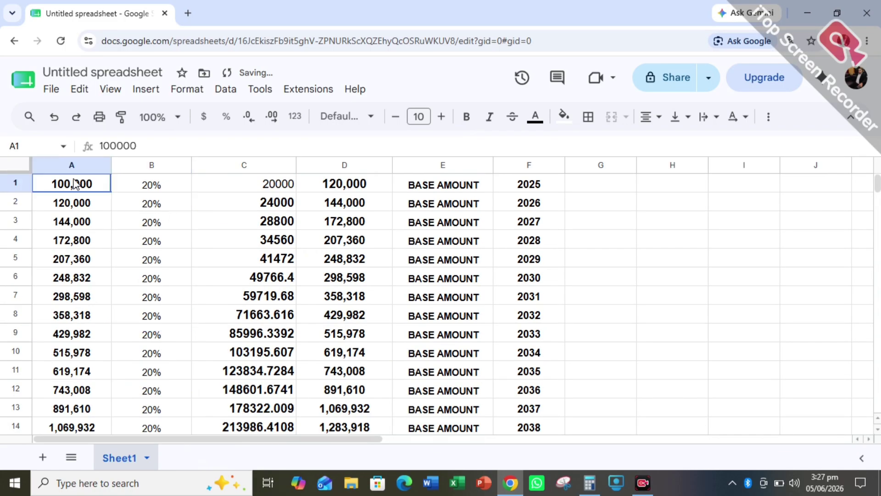
{"action": "scroll", "coordinate": [363, 285], "scroll_direction": "down", "scroll_amount": 5}
{"action": "left_click", "coordinate": [364, 284]}
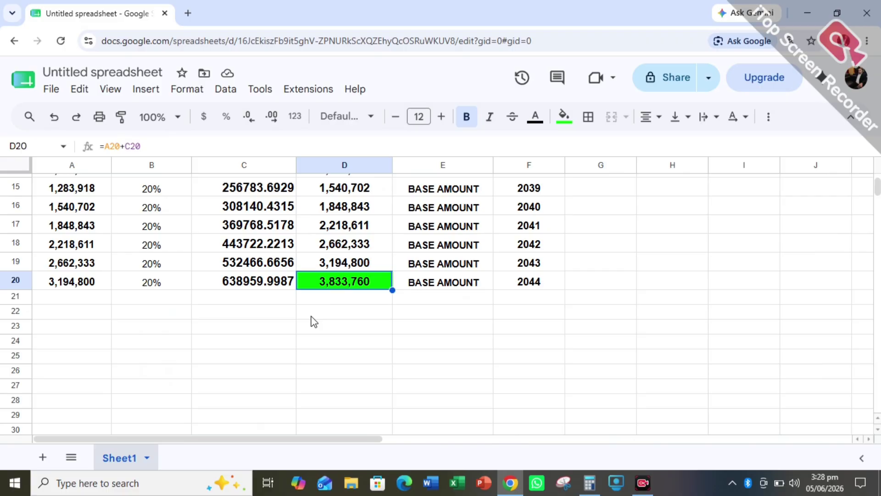
{"action": "left_click", "coordinate": [522, 286]}
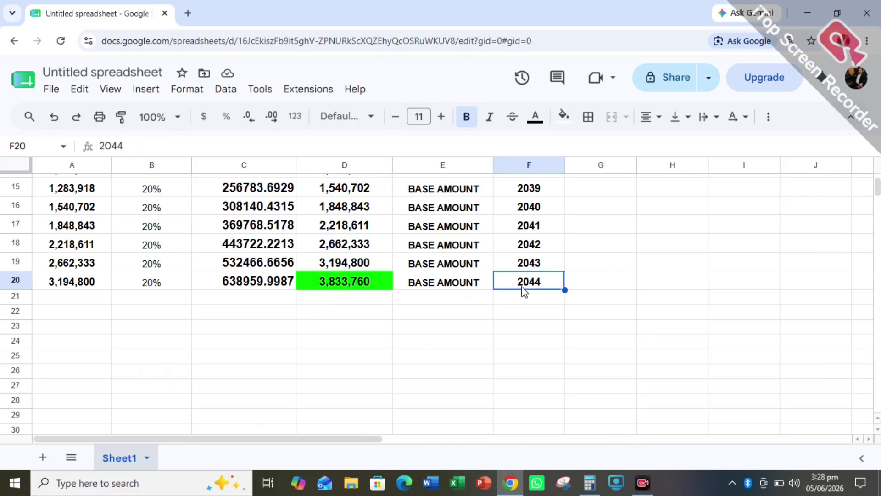
{"action": "left_click", "coordinate": [379, 356]}
{"action": "scroll", "coordinate": [256, 356], "scroll_direction": "up", "scroll_amount": 5}
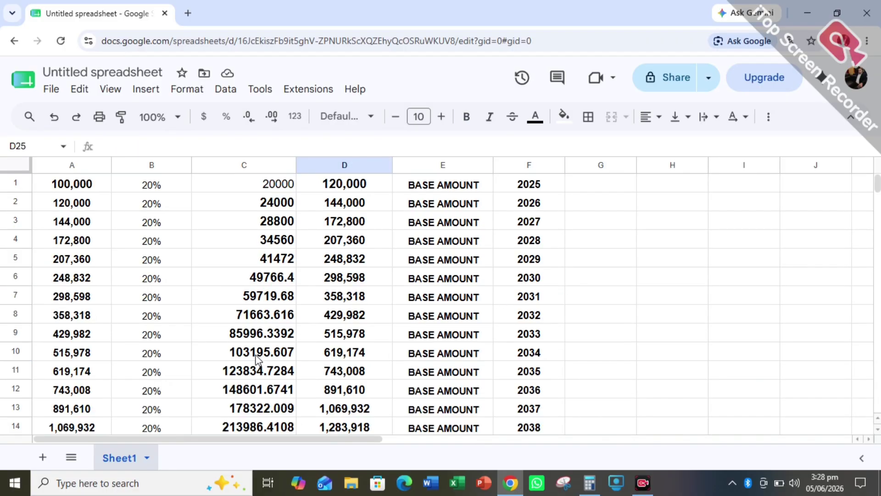
Step: Review the 20% rates in column B together with the 2044 total at the end of column D
{"action": "left_click", "coordinate": [170, 197]}
{"action": "left_click_drag", "start_coordinate": [163, 186], "coordinate": [157, 443]}
{"action": "scroll", "coordinate": [220, 275], "scroll_direction": "right", "scroll_amount": 1}
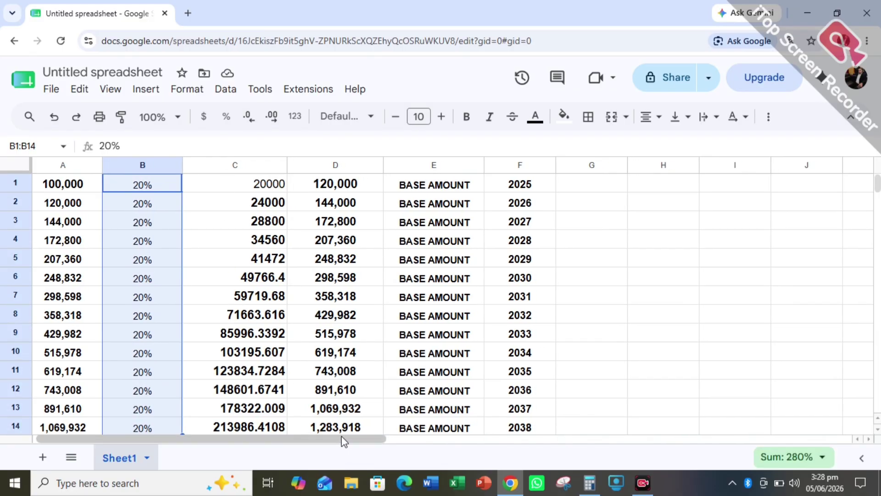
{"action": "left_click_drag", "start_coordinate": [342, 427], "coordinate": [171, 440]}
{"action": "double_click", "coordinate": [131, 315]}
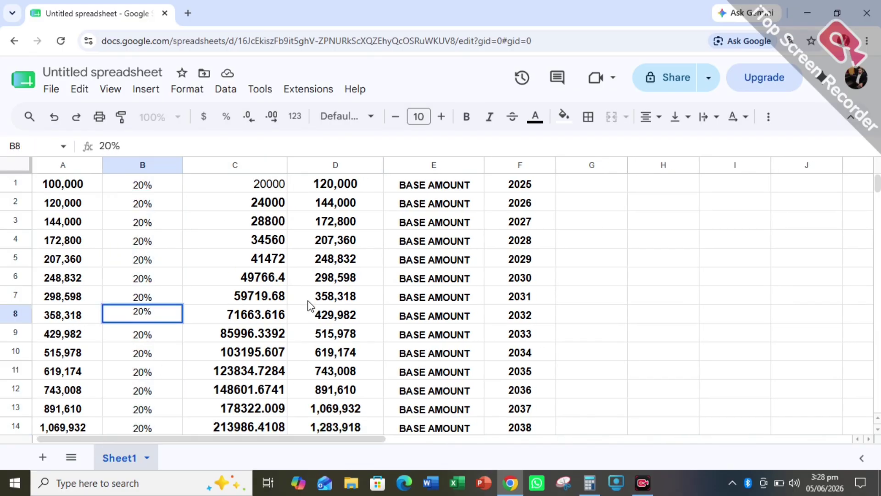
{"action": "scroll", "coordinate": [308, 305], "scroll_direction": "down", "scroll_amount": 5}
{"action": "left_click", "coordinate": [381, 362]}
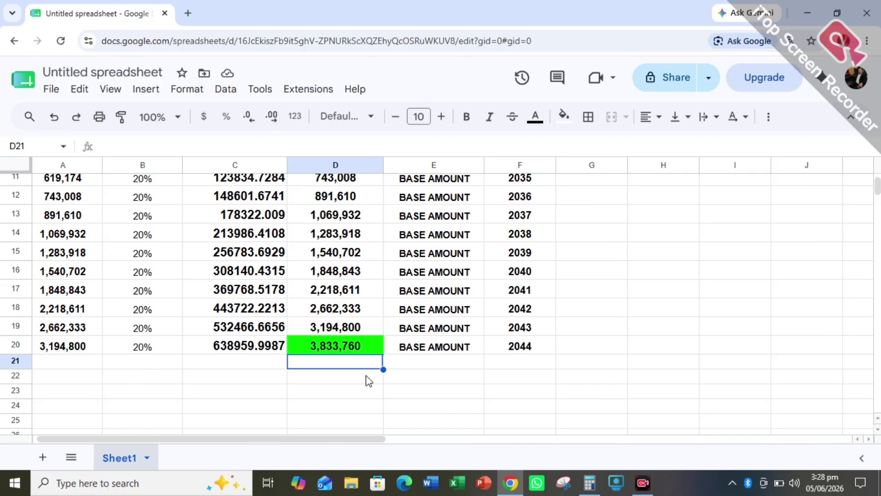
{"action": "scroll", "coordinate": [152, 321], "scroll_direction": "up", "scroll_amount": 5}
{"action": "double_click", "coordinate": [158, 182]}
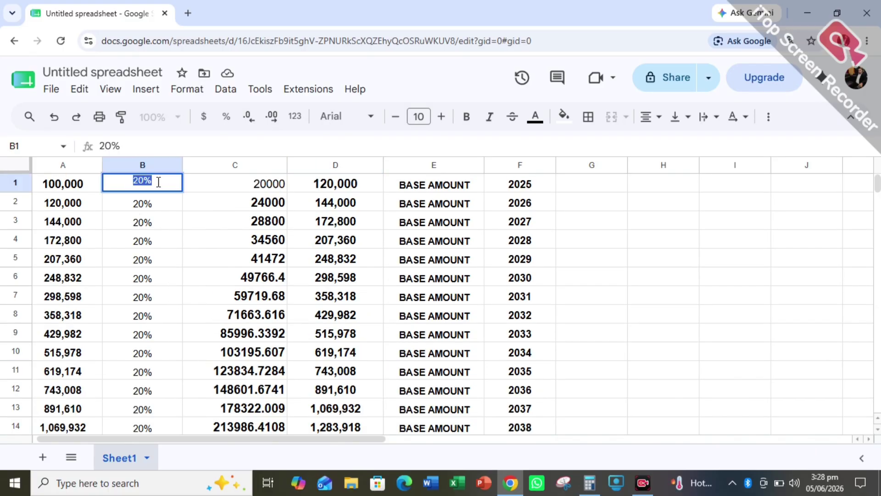
{"action": "right_click", "coordinate": [158, 180]}
{"action": "left_click", "coordinate": [126, 225]}
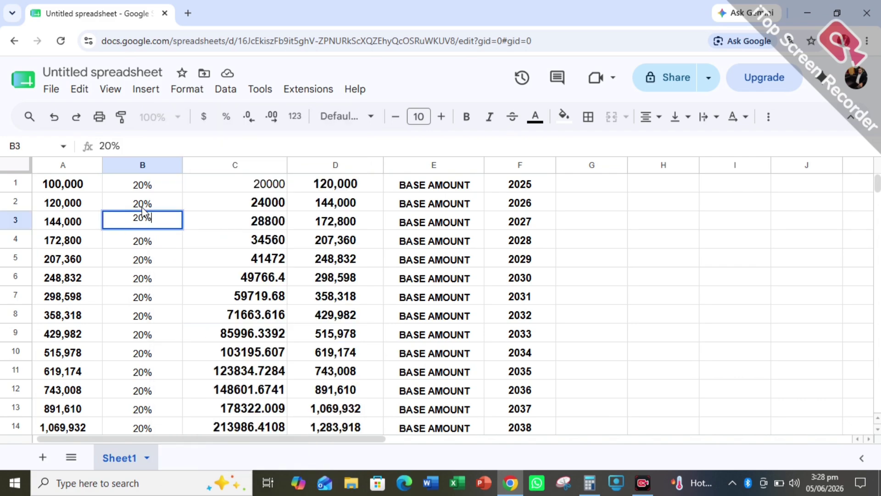
{"action": "left_click", "coordinate": [153, 188]}
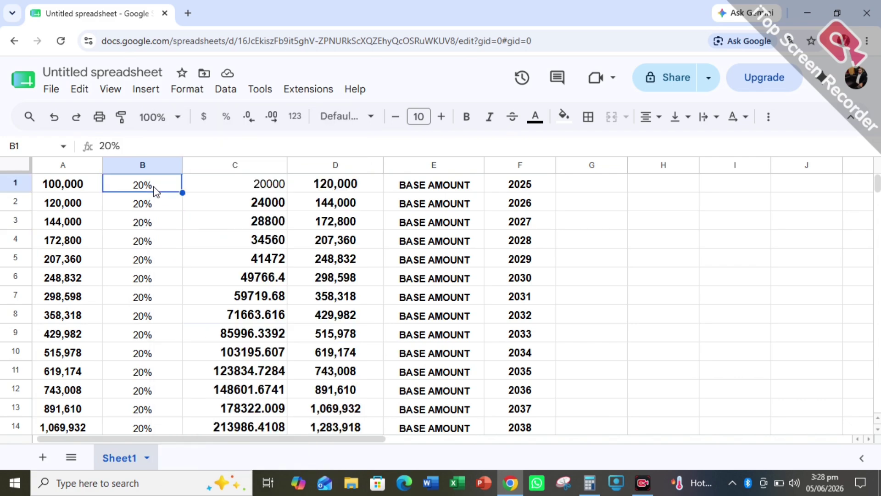
Step: Set the 2025 base amount in cell A1 to 1,000,000
{"action": "double_click", "coordinate": [80, 184]}
{"action": "type", "text": "10"}
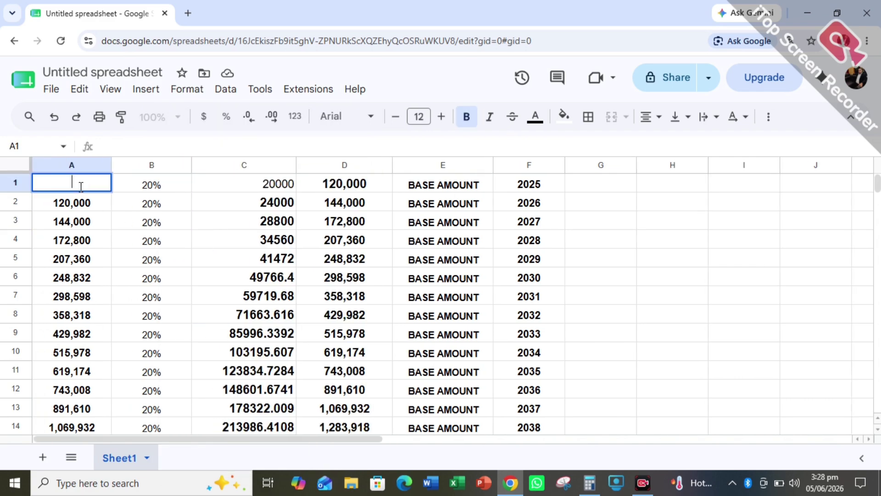
{"action": "type", "text": ",00000"}
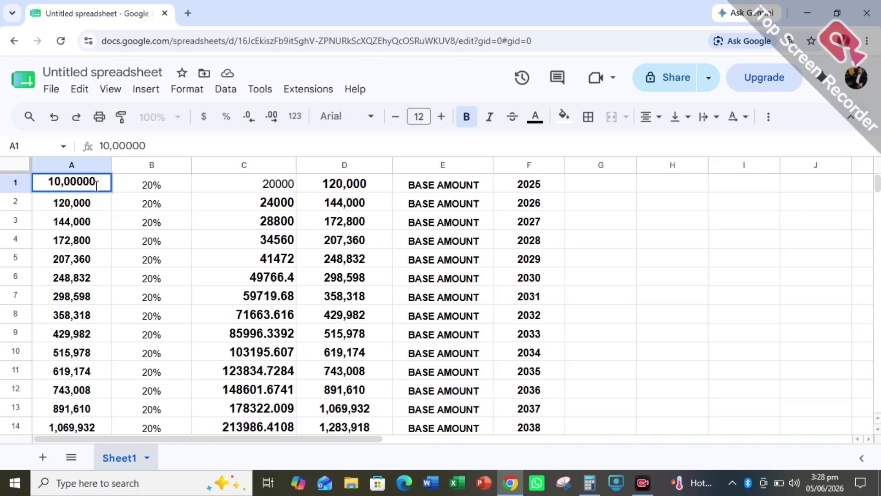
{"action": "left_click", "coordinate": [180, 281]}
Step: Set the rate in cell B1 to 10% and fill it down column B through the 2044 row, B20
{"action": "double_click", "coordinate": [164, 186]}
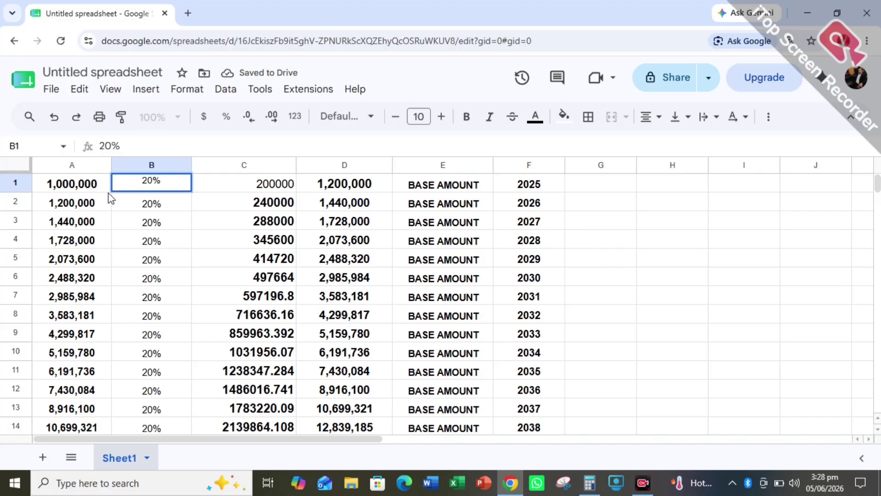
{"action": "double_click", "coordinate": [157, 181]}
{"action": "key", "text": "BackSpace"}
{"action": "key", "text": "BackSpace"}
{"action": "key", "text": "BackSpace"}
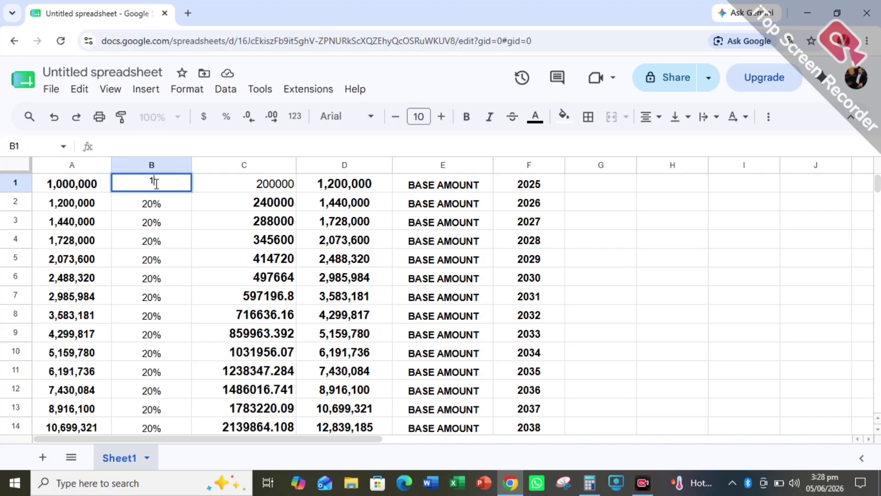
{"action": "type", "text": "10%"}
{"action": "left_click", "coordinate": [167, 220]}
{"action": "left_click", "coordinate": [173, 188]}
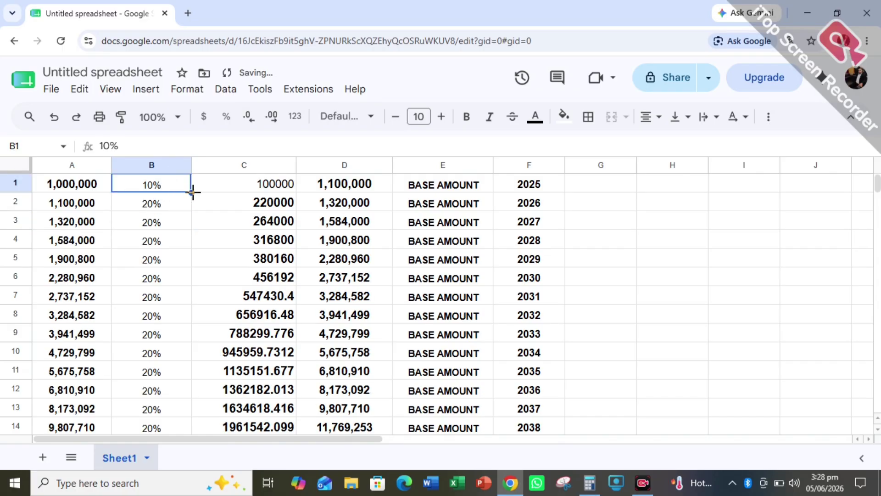
{"action": "left_click_drag", "start_coordinate": [193, 191], "coordinate": [183, 307]}
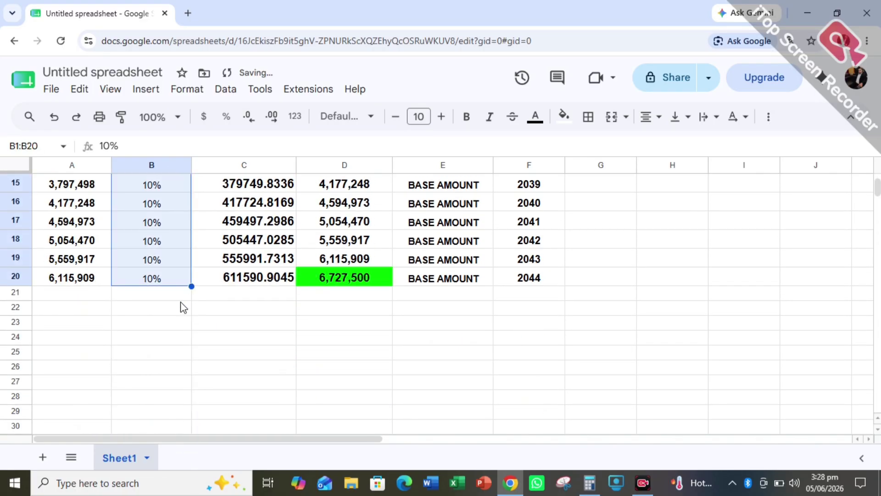
Step: Set the 2025 base amount in cell A1 to 10,000,000
{"action": "scroll", "coordinate": [183, 306], "scroll_direction": "up", "scroll_amount": 5}
{"action": "left_click", "coordinate": [53, 191]}
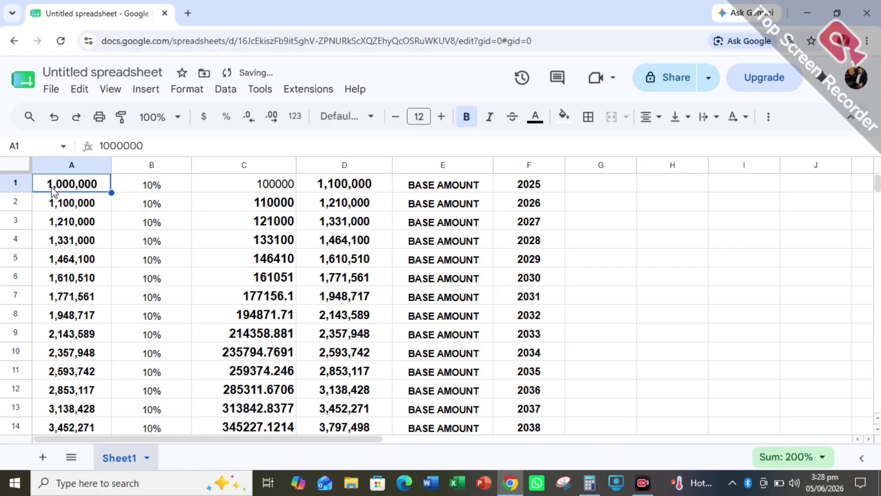
{"action": "double_click", "coordinate": [63, 186]}
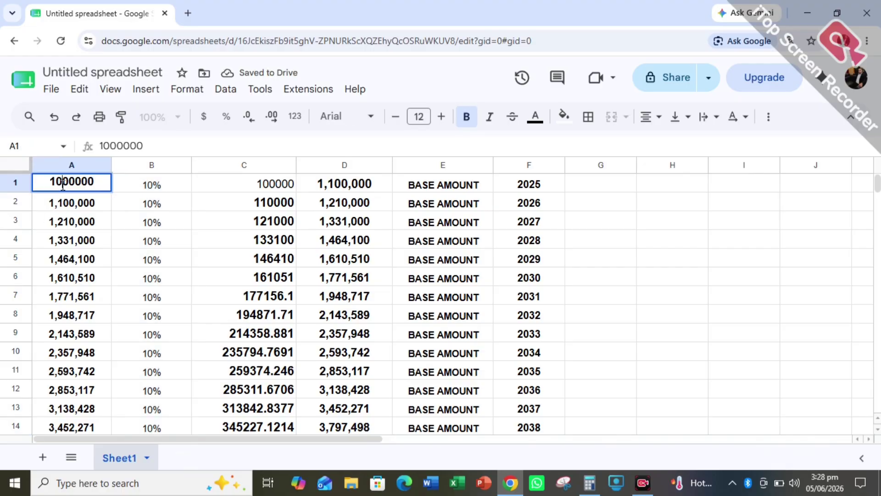
{"action": "type", "text": "0+"}
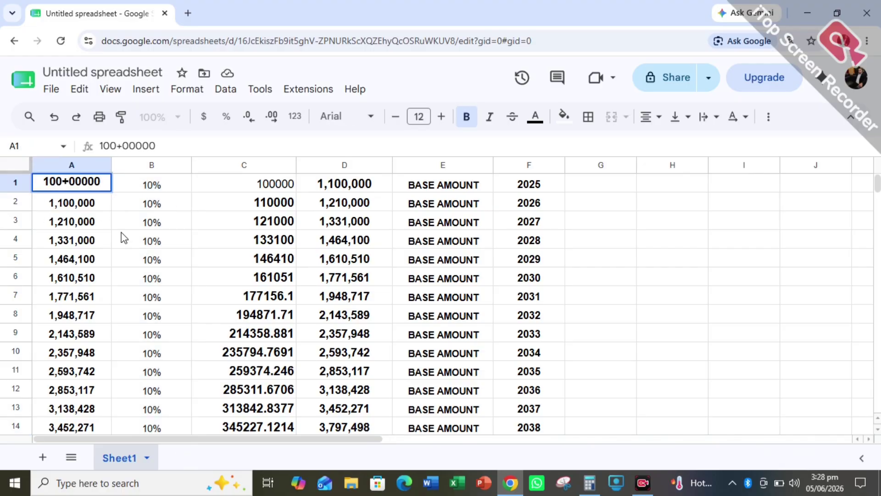
{"action": "key", "text": "BackSpace"}
{"action": "key", "text": "Return"}
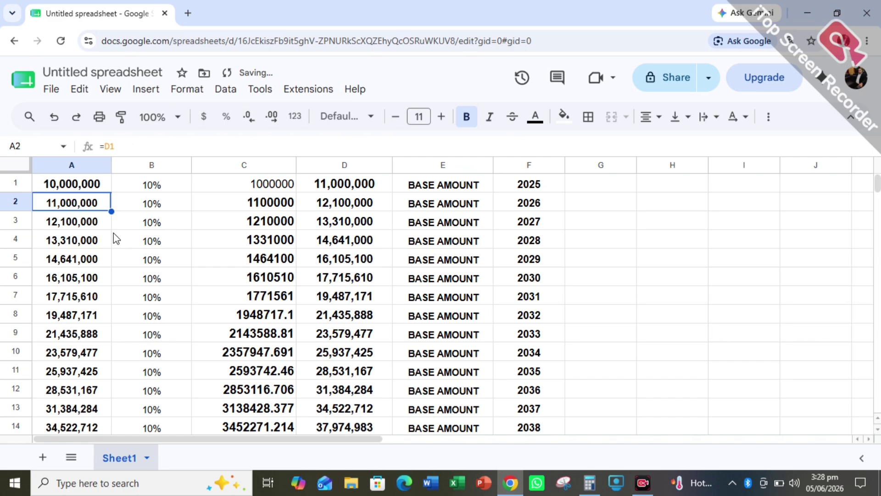
Step: Review the recalculated yearly totals in column D from 2025 through the 2044 row
{"action": "scroll", "coordinate": [242, 283], "scroll_direction": "down", "scroll_amount": 6}
{"action": "scroll", "coordinate": [242, 283], "scroll_direction": "up", "scroll_amount": 3}
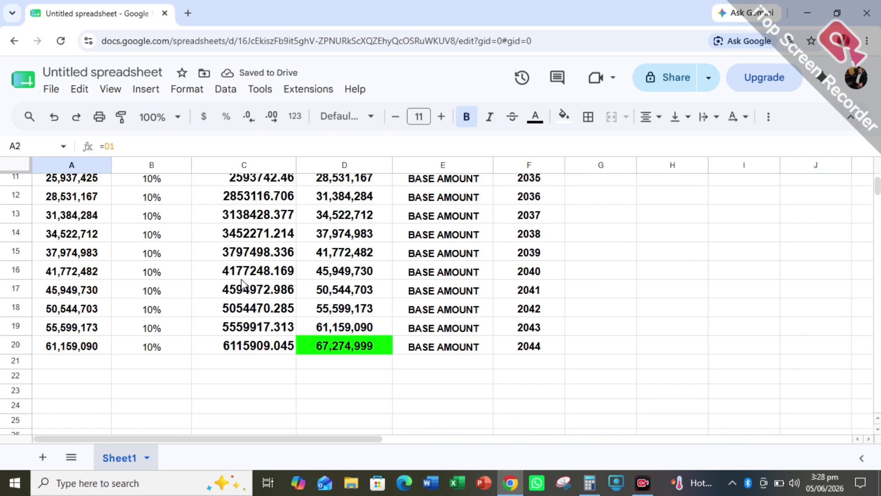
{"action": "scroll", "coordinate": [196, 315], "scroll_direction": "up", "scroll_amount": 4}
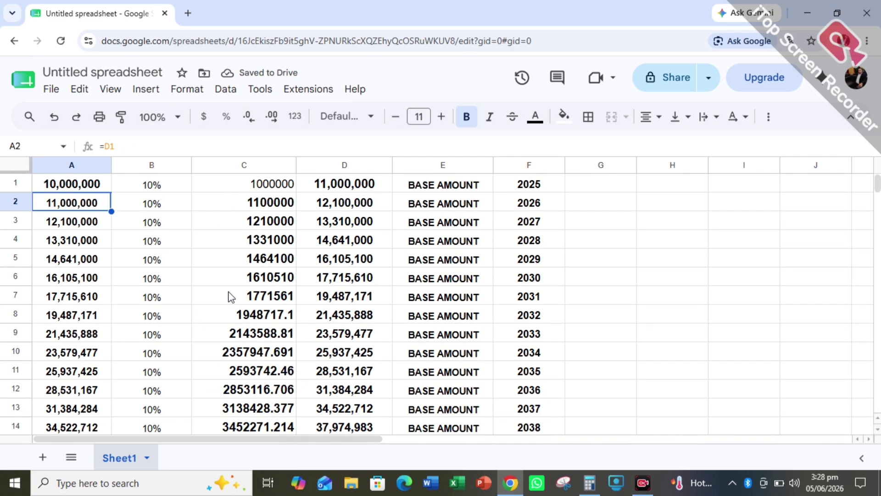
{"action": "scroll", "coordinate": [193, 271], "scroll_direction": "down", "scroll_amount": 3}
{"action": "scroll", "coordinate": [193, 272], "scroll_direction": "up", "scroll_amount": 3}
{"action": "double_click", "coordinate": [358, 189]}
{"action": "left_click", "coordinate": [337, 227]}
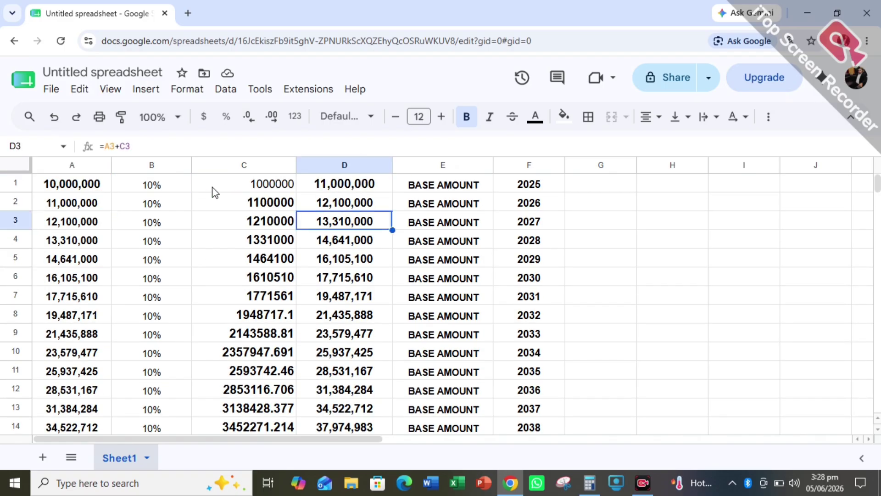
Step: Trace the 2025 row from the base amount in A1 through the rate, growth and total to the year in F1
{"action": "left_click", "coordinate": [89, 188]}
{"action": "key", "text": "Right"}
{"action": "key", "text": "Right"}
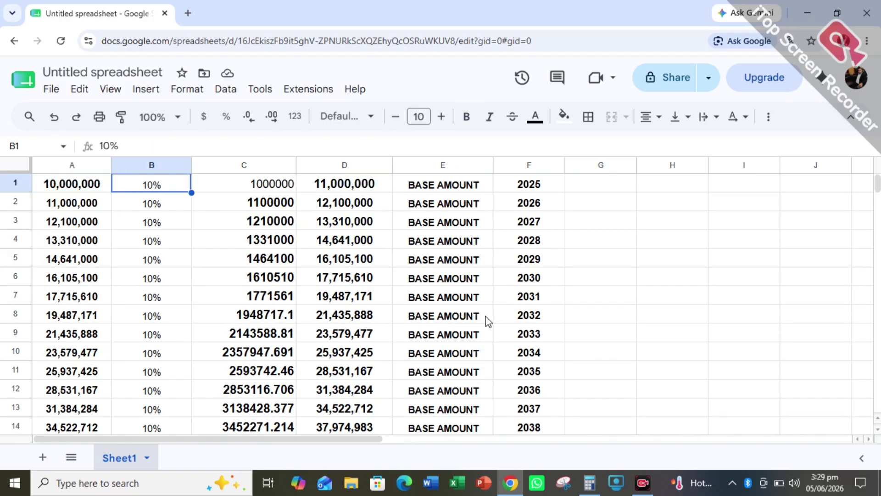
{"action": "key", "text": "Right"}
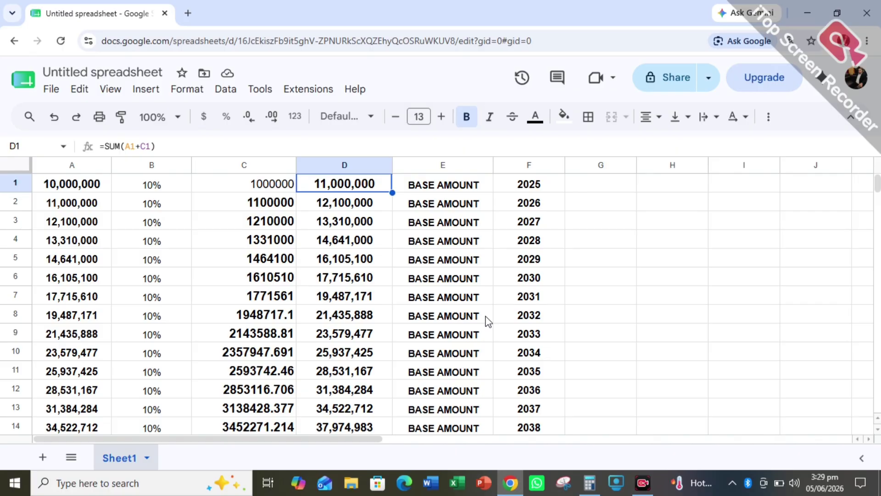
{"action": "key", "text": "Right"}
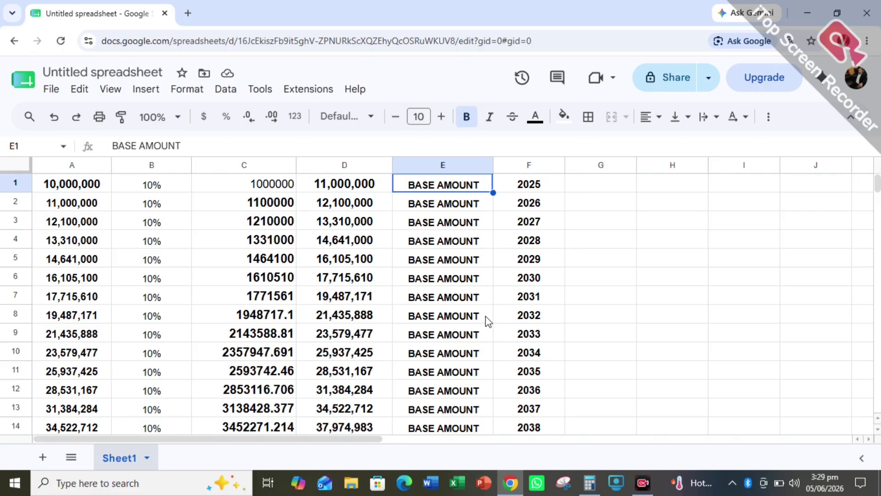
{"action": "key", "text": "Right"}
{"action": "key", "text": "Down"}
{"action": "key", "text": "Down"}
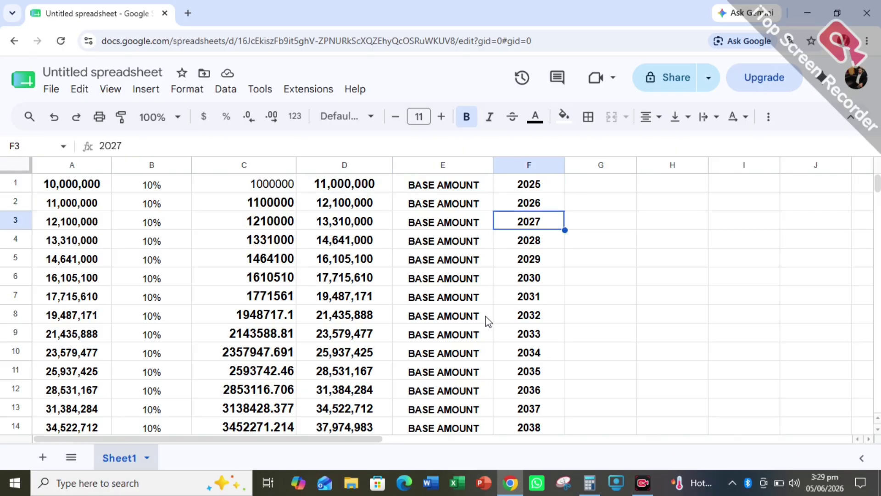
Step: Trace the 2026 row from the carried-over amount in A2 through its rate, growth and new total in D2
{"action": "key", "text": "Up"}
{"action": "key", "text": "Left"}
{"action": "key", "text": "Left"}
{"action": "key", "text": "Left"}
{"action": "key", "text": "Left"}
{"action": "key", "text": "Left"}
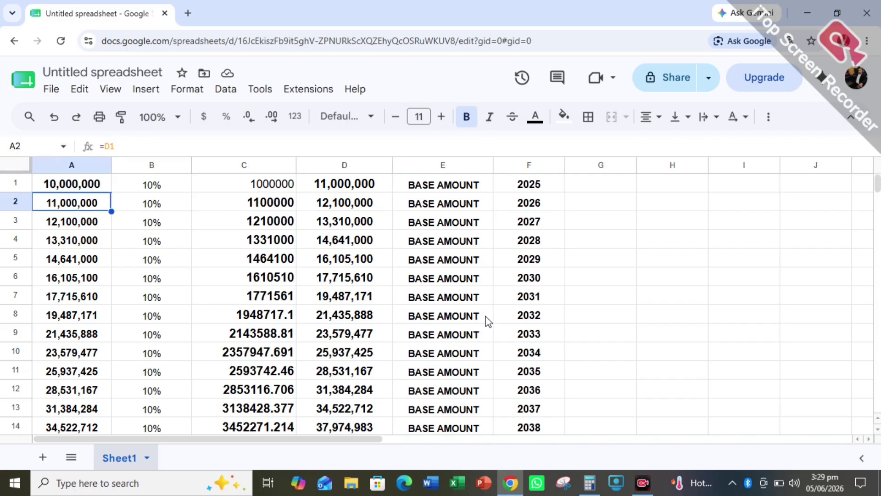
{"action": "key", "text": "Right"}
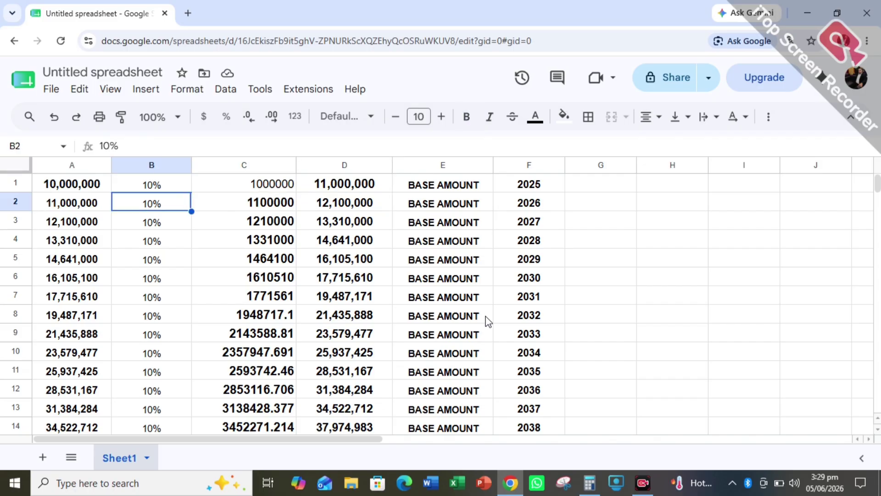
{"action": "key", "text": "Right"}
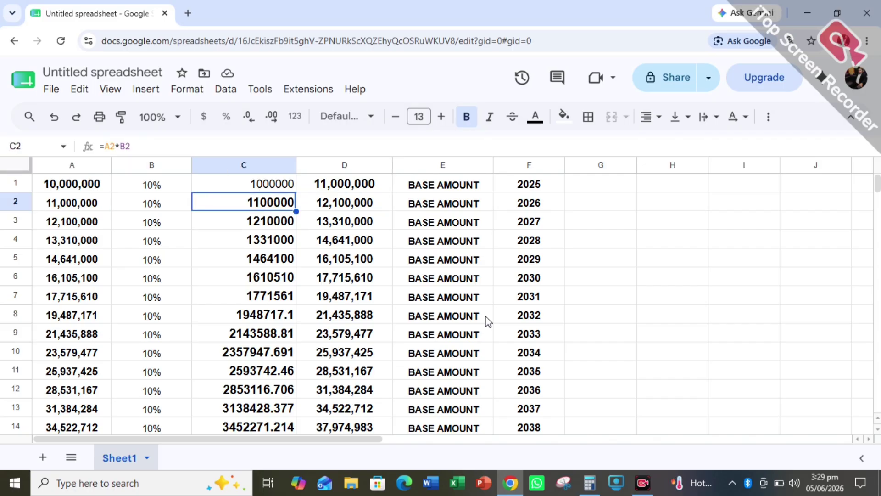
{"action": "key", "text": "Right"}
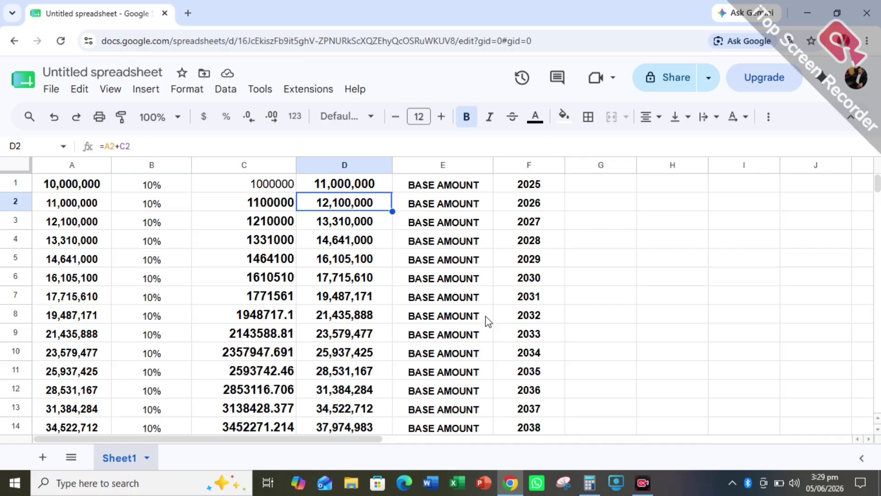
{"action": "key", "text": "Right"}
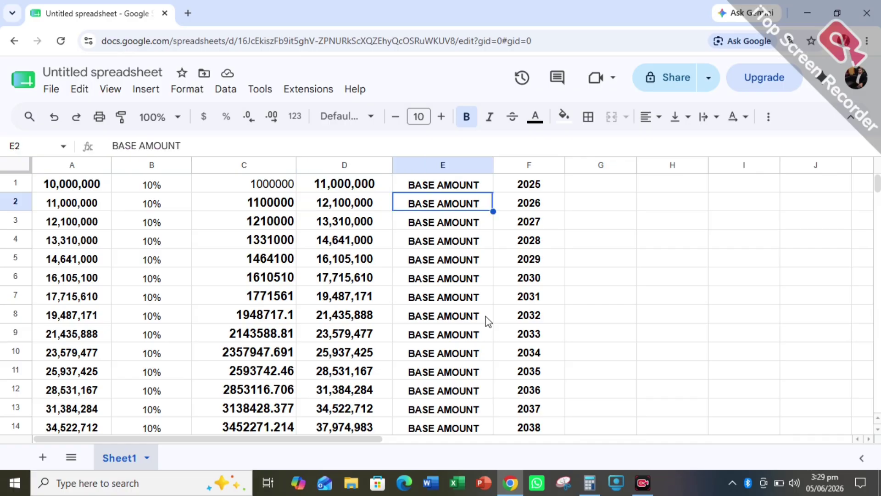
Step: Trace the 2027 row from the amount in A3 across to the base amount label in E3 and back
{"action": "key", "text": "Left"}
{"action": "key", "text": "Left"}
{"action": "key", "text": "Left"}
{"action": "key", "text": "Left"}
{"action": "key", "text": "Down"}
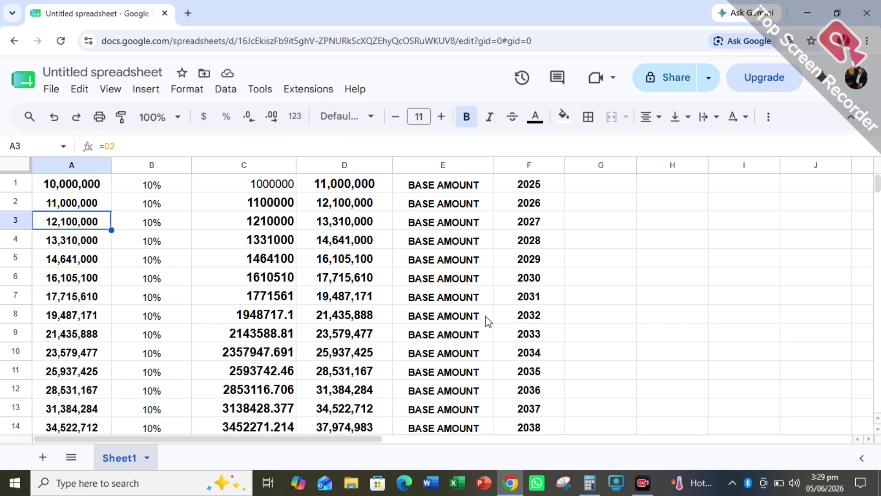
{"action": "key", "text": "Right"}
{"action": "key", "text": "Right"}
{"action": "key", "text": "Right"}
{"action": "key", "text": "Left"}
{"action": "key", "text": "Left"}
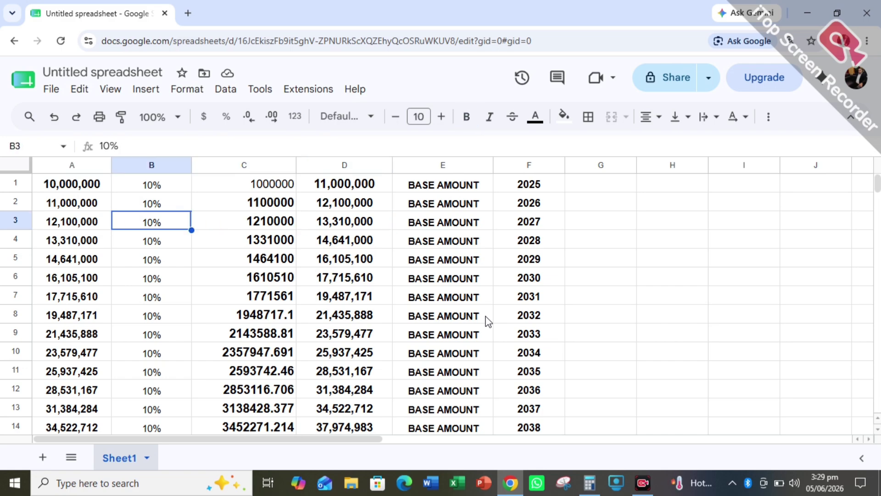
{"action": "key", "text": "Right"}
{"action": "key", "text": "Right"}
{"action": "key", "text": "Right"}
{"action": "key", "text": "Right"}
{"action": "key", "text": "Left"}
{"action": "key", "text": "Left"}
{"action": "key", "text": "Left"}
{"action": "key", "text": "Left"}
{"action": "key", "text": "Left"}
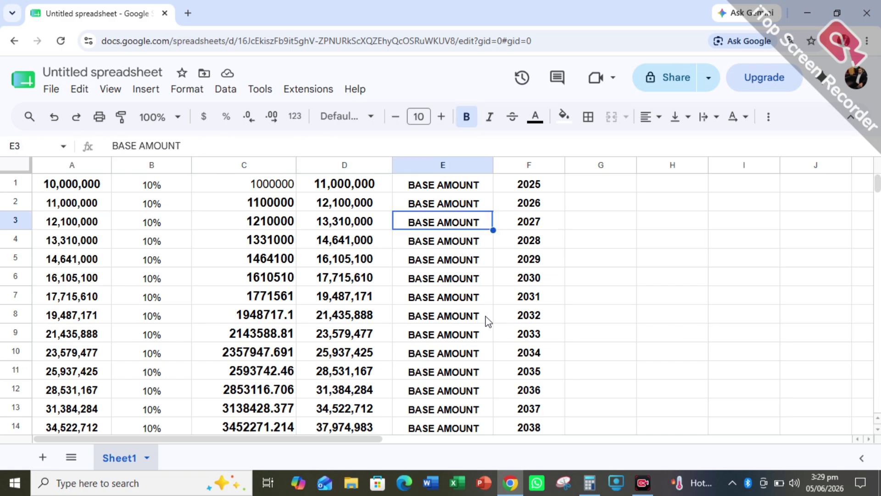
Step: Follow the carried-over base amounts down column A from the 2027 row to the 2042 row
{"action": "key", "text": "Down"}
{"action": "key", "text": "Down"}
{"action": "key", "text": "Down"}
{"action": "key", "text": "Down"}
{"action": "key", "text": "Down"}
{"action": "key", "text": "Down"}
{"action": "key", "text": "Down"}
{"action": "key", "text": "Down"}
{"action": "key", "text": "Down"}
{"action": "key", "text": "Down"}
{"action": "key", "text": "Down"}
{"action": "key", "text": "Down"}
{"action": "key", "text": "Down"}
{"action": "key", "text": "Down"}
{"action": "key", "text": "Down"}
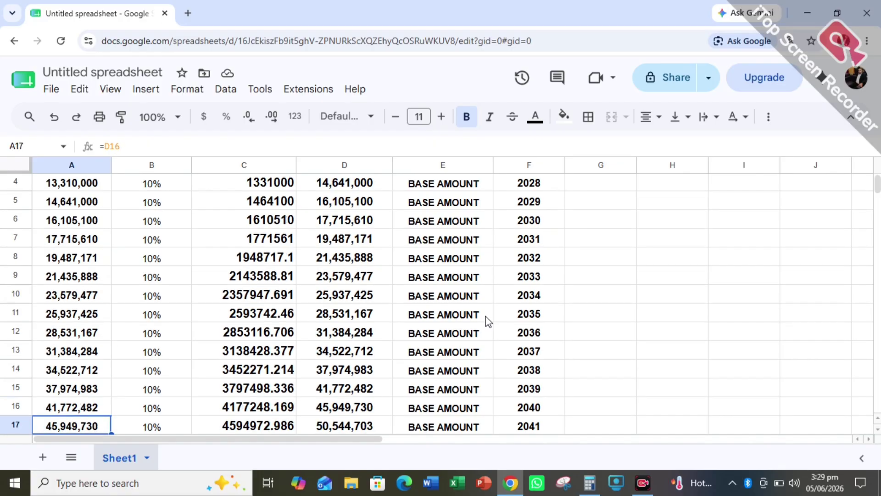
{"action": "scroll", "coordinate": [595, 327], "scroll_direction": "up", "scroll_amount": 2}
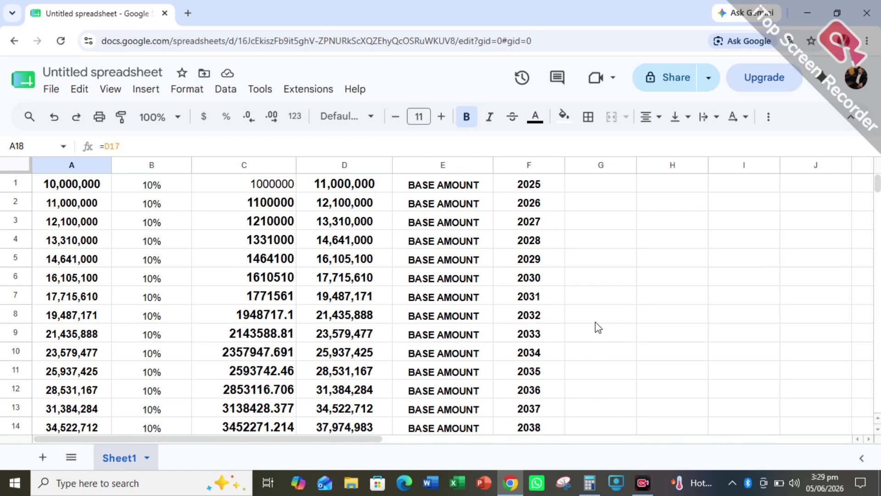
Step: Enter 30 in cell G1 beside 2025 and 50 in cell G20 beside 2044
{"action": "left_click", "coordinate": [598, 183]}
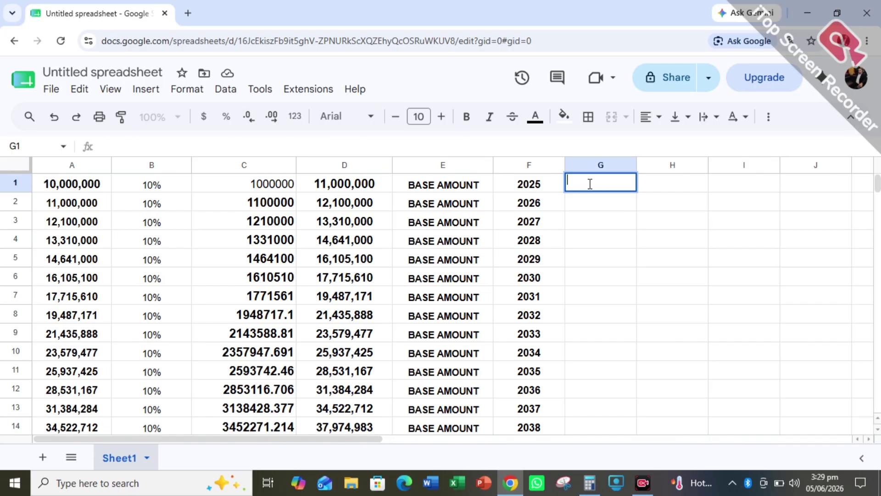
{"action": "left_click", "coordinate": [685, 250]}
{"action": "scroll", "coordinate": [590, 327], "scroll_direction": "down", "scroll_amount": 3}
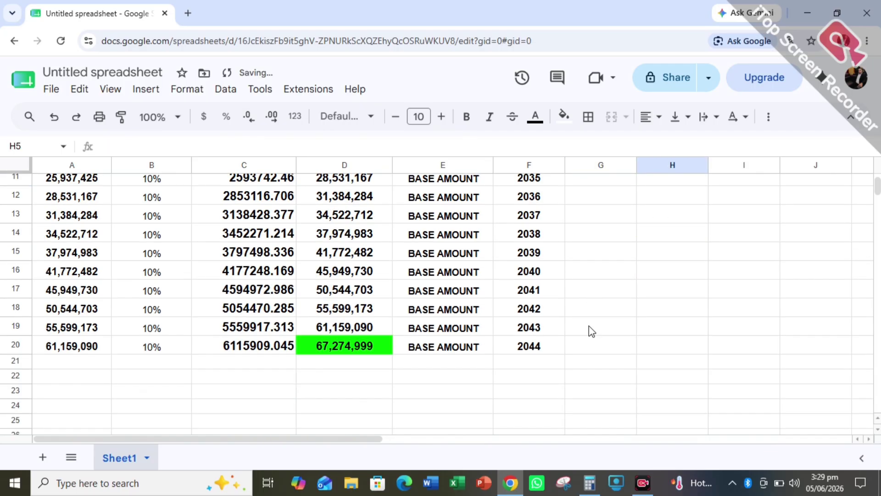
{"action": "left_click", "coordinate": [602, 346]}
{"action": "type", "text": "45"}
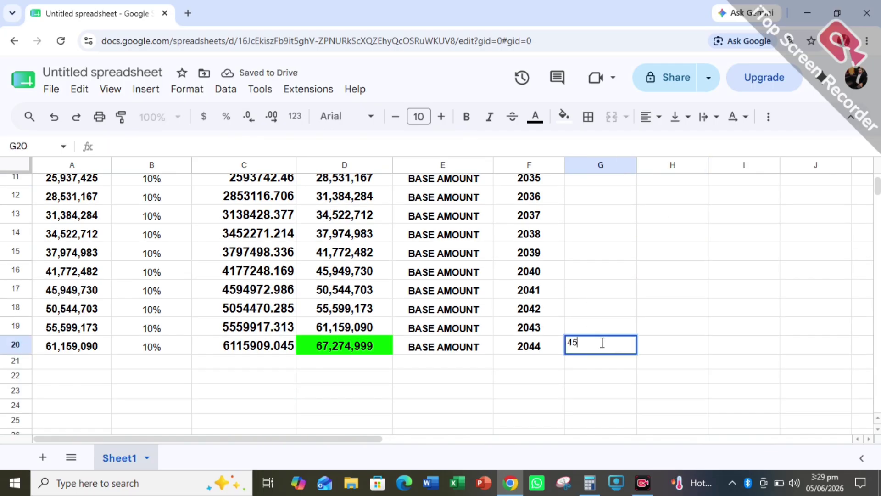
{"action": "type", "text": "0="}
{"action": "key", "text": "BackSpace"}
{"action": "key", "text": "BackSpace"}
{"action": "key", "text": "BackSpace"}
{"action": "key", "text": "BackSpace"}
{"action": "type", "text": "50"}
{"action": "left_click", "coordinate": [608, 377]}
Step: Format the 50 in cell G20 as bold, size 14, with a bright green fill
{"action": "scroll", "coordinate": [611, 357], "scroll_direction": "up", "scroll_amount": 4}
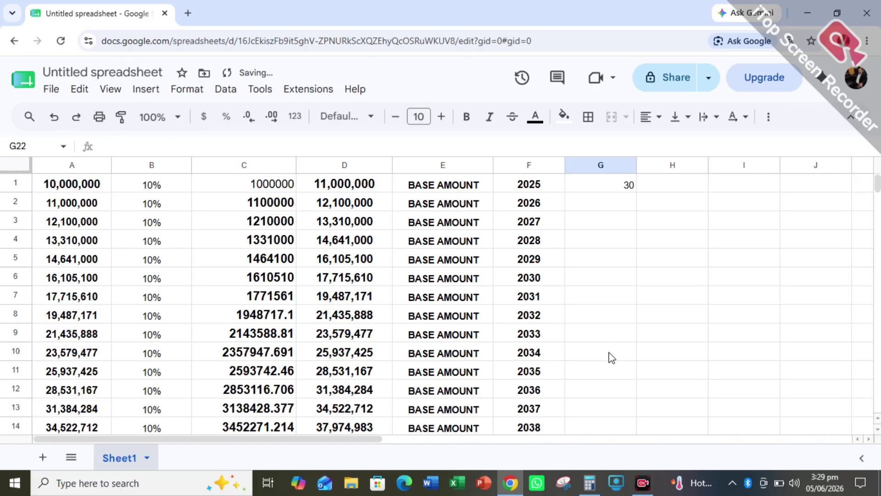
{"action": "left_click", "coordinate": [612, 189]}
{"action": "scroll", "coordinate": [633, 266], "scroll_direction": "down", "scroll_amount": 5}
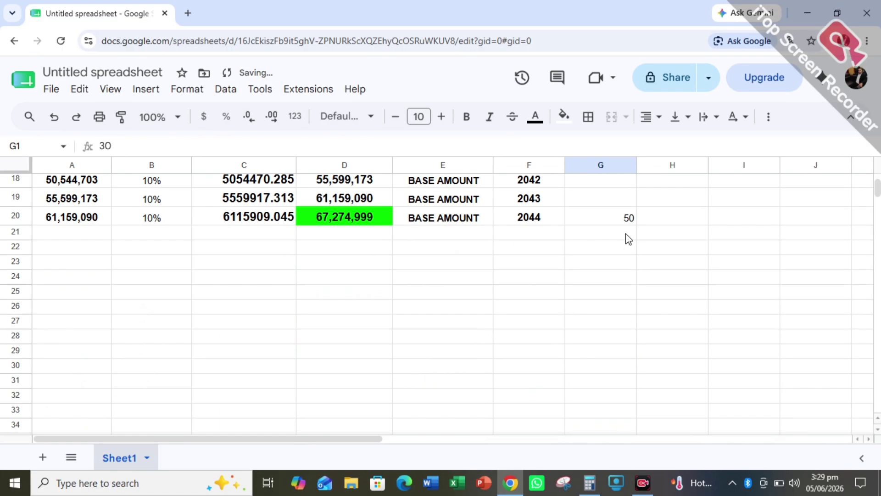
{"action": "left_click", "coordinate": [615, 220]}
{"action": "left_click", "coordinate": [466, 116]}
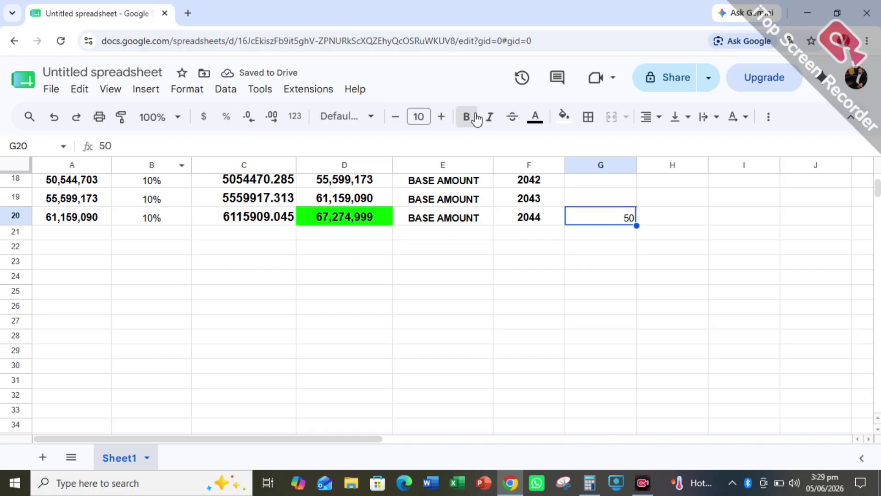
{"action": "left_click", "coordinate": [441, 117]}
{"action": "left_click", "coordinate": [441, 117]}
{"action": "left_click", "coordinate": [441, 116]}
{"action": "left_click", "coordinate": [564, 116]}
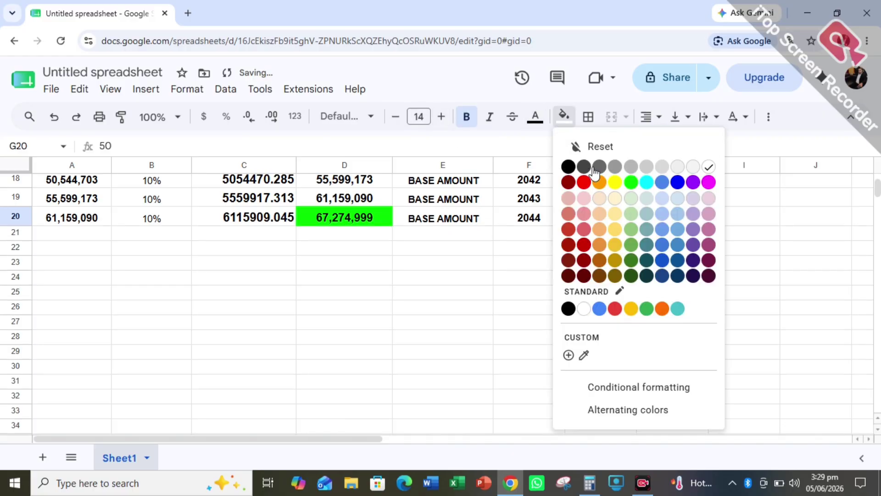
{"action": "left_click", "coordinate": [616, 181]}
Step: Set the 2025 base amount in cell A1 to 100,000,000
{"action": "scroll", "coordinate": [206, 303], "scroll_direction": "up", "scroll_amount": 6}
{"action": "left_click", "coordinate": [95, 184]}
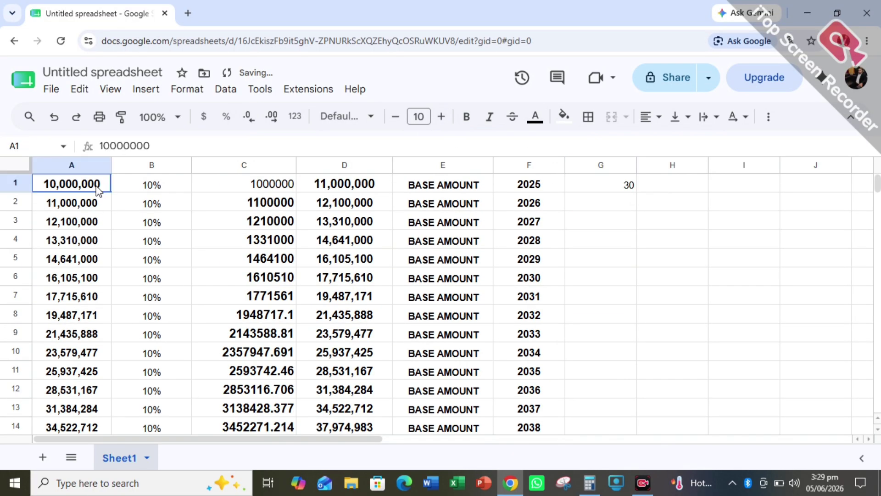
{"action": "double_click", "coordinate": [97, 184]}
{"action": "key", "text": "BackSpace"}
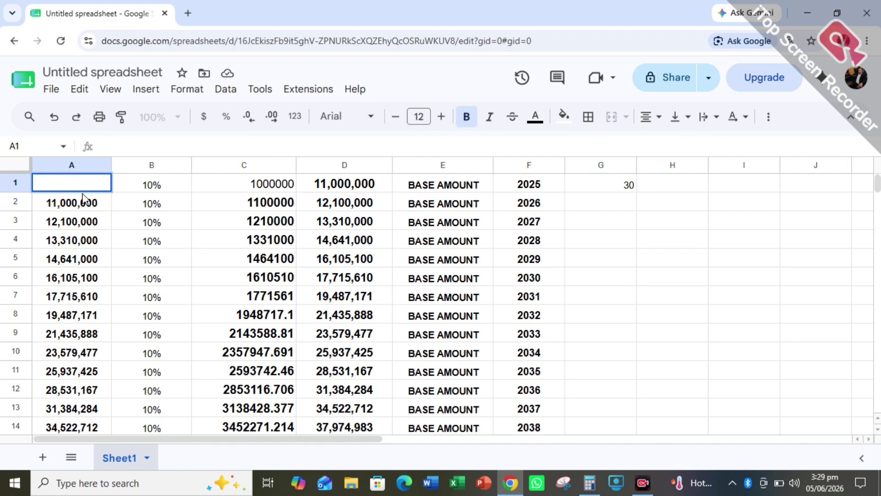
{"action": "type", "text": "10000000"}
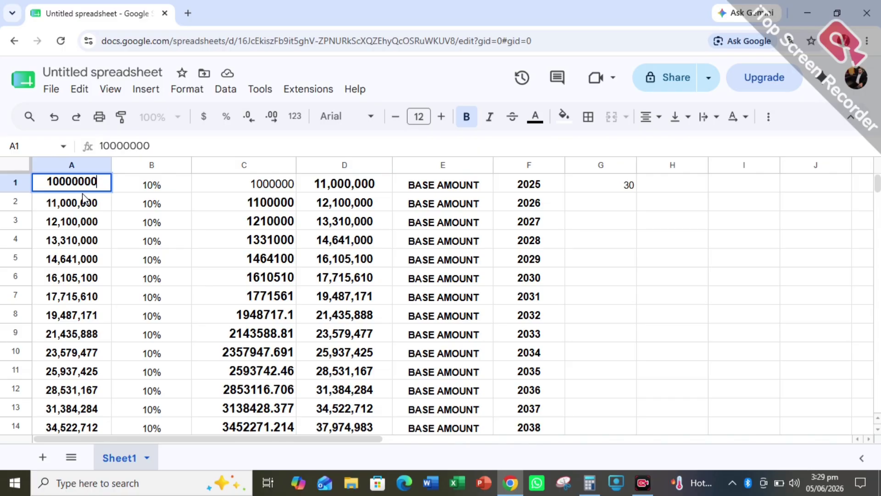
{"action": "key", "text": "Return"}
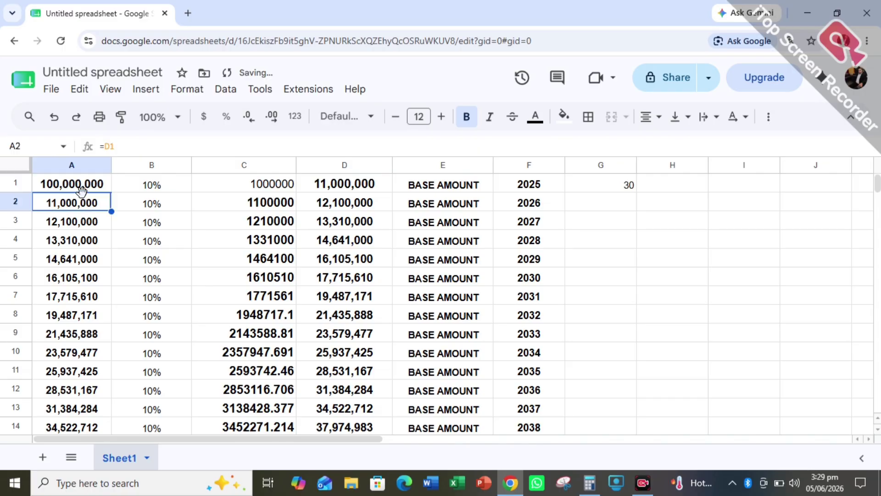
Step: Compare the 2025 base amount in A1 with the 2044 total in D20 at the 10% rate
{"action": "scroll", "coordinate": [109, 279], "scroll_direction": "down", "scroll_amount": 5}
{"action": "scroll", "coordinate": [108, 279], "scroll_direction": "up", "scroll_amount": 3}
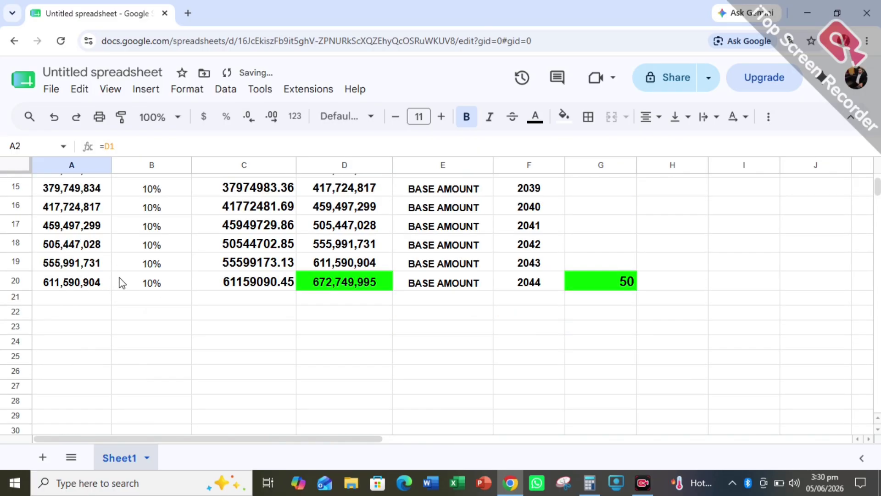
{"action": "scroll", "coordinate": [118, 281], "scroll_direction": "up", "scroll_amount": 5}
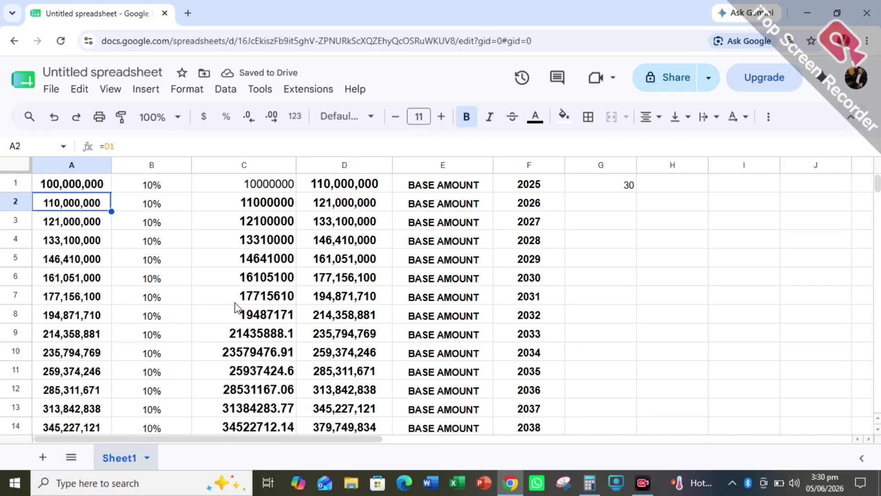
{"action": "double_click", "coordinate": [59, 185]}
{"action": "double_click", "coordinate": [328, 279]}
{"action": "left_click", "coordinate": [483, 355]}
{"action": "scroll", "coordinate": [482, 355], "scroll_direction": "down", "scroll_amount": 5}
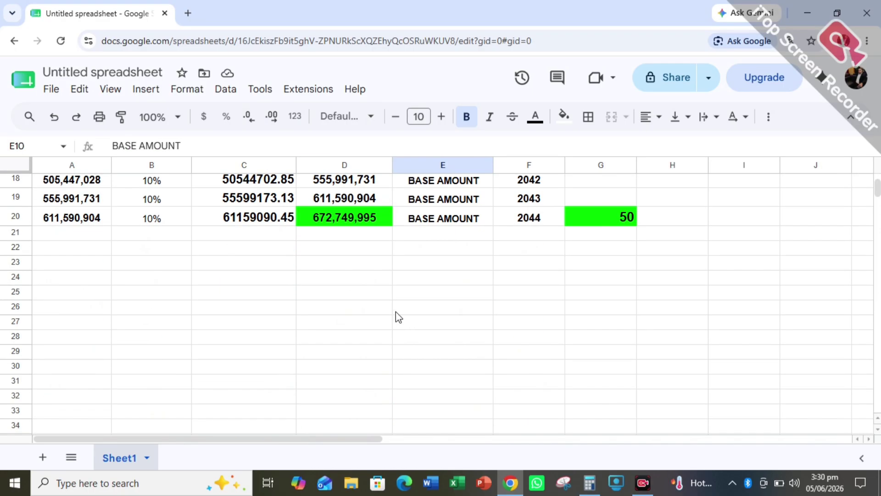
Step: Set the 2025 base amount in cell A1 to 1,000 and check the resulting 2044 total in D20
{"action": "double_click", "coordinate": [318, 217]}
{"action": "left_click", "coordinate": [325, 249]}
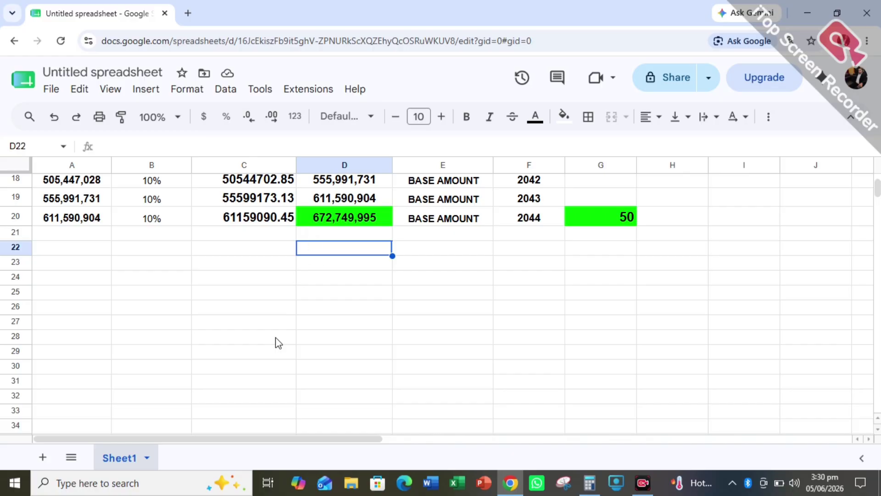
{"action": "scroll", "coordinate": [256, 356], "scroll_direction": "up", "scroll_amount": 5}
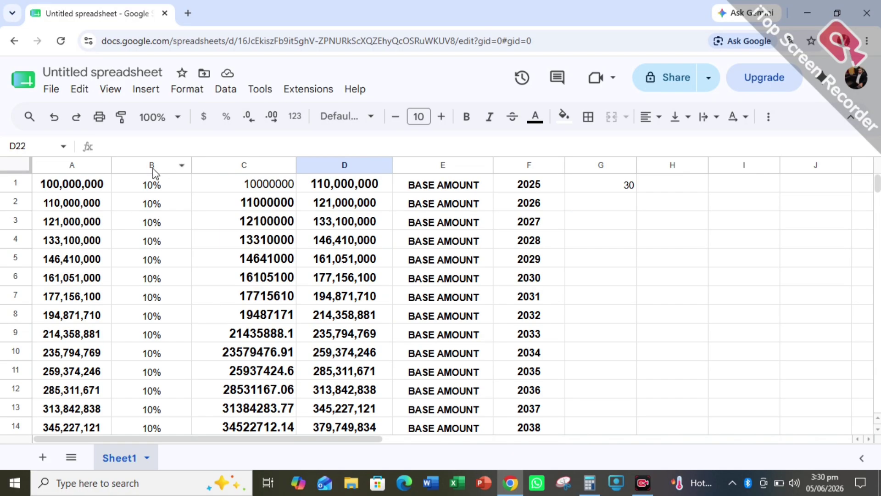
{"action": "scroll", "coordinate": [174, 294], "scroll_direction": "down", "scroll_amount": 5}
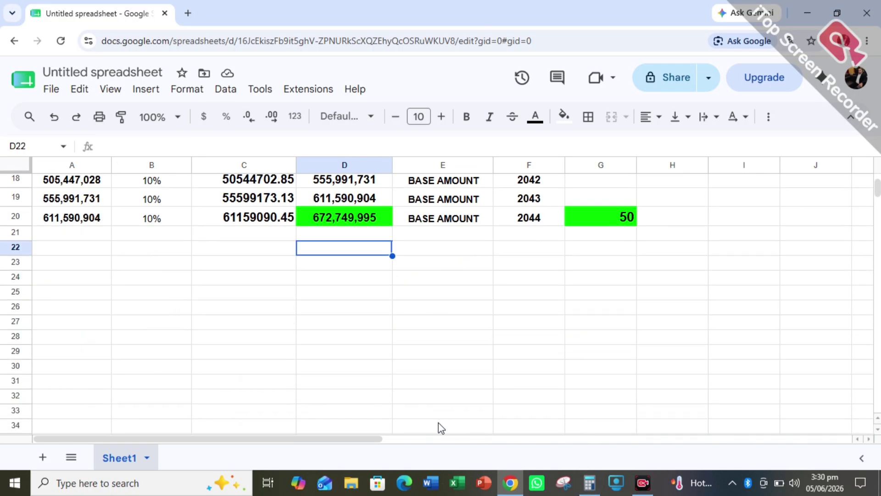
{"action": "scroll", "coordinate": [309, 360], "scroll_direction": "up", "scroll_amount": 5}
{"action": "double_click", "coordinate": [109, 183]}
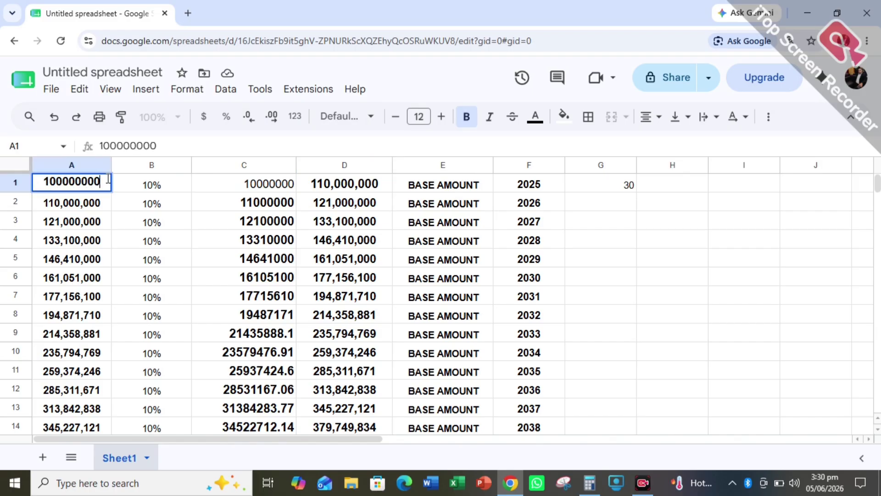
{"action": "key", "text": "ctrl+a"}
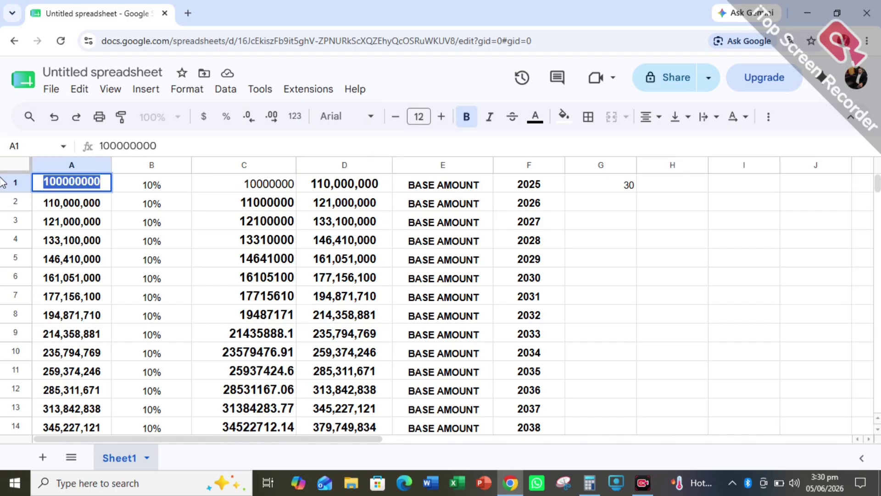
{"action": "key", "text": "BackSpace"}
{"action": "type", "text": "1000"}
{"action": "left_click", "coordinate": [179, 268]}
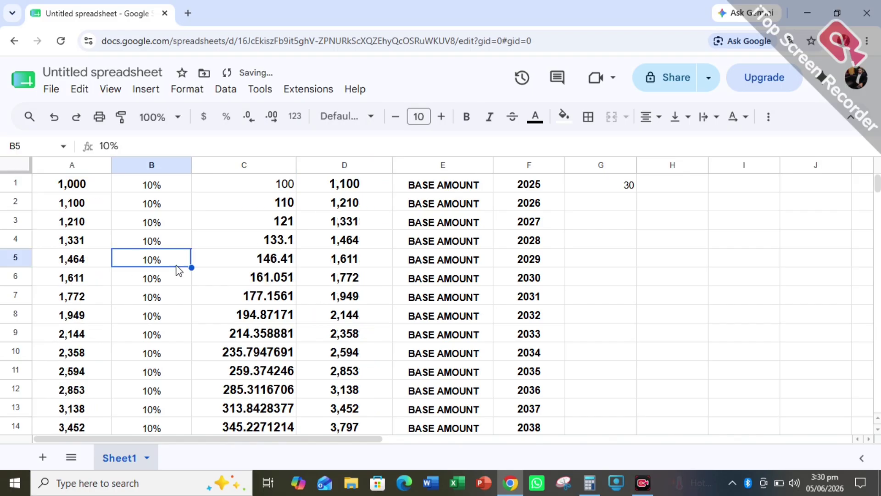
{"action": "scroll", "coordinate": [158, 289], "scroll_direction": "down", "scroll_amount": 5}
{"action": "left_click", "coordinate": [363, 227]}
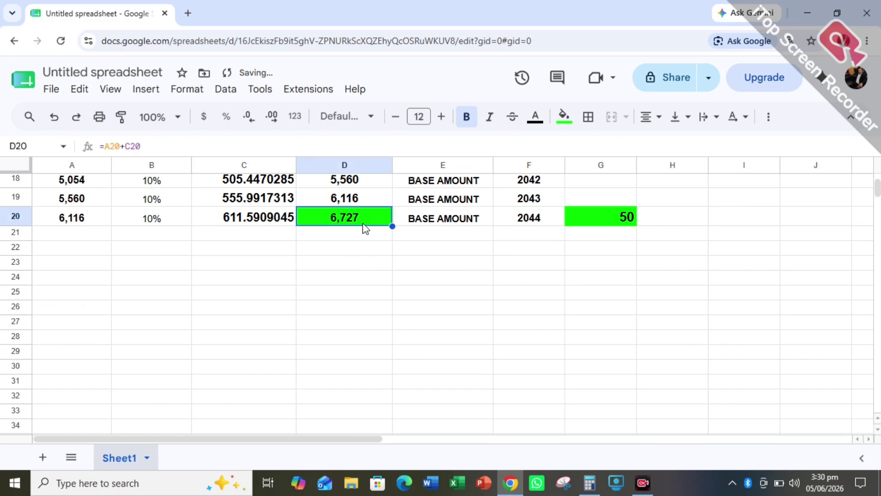
Step: Increase the font size of the 10% rates in cells B1:B20 to 15
{"action": "scroll", "coordinate": [239, 312], "scroll_direction": "up", "scroll_amount": 5}
{"action": "double_click", "coordinate": [64, 182]}
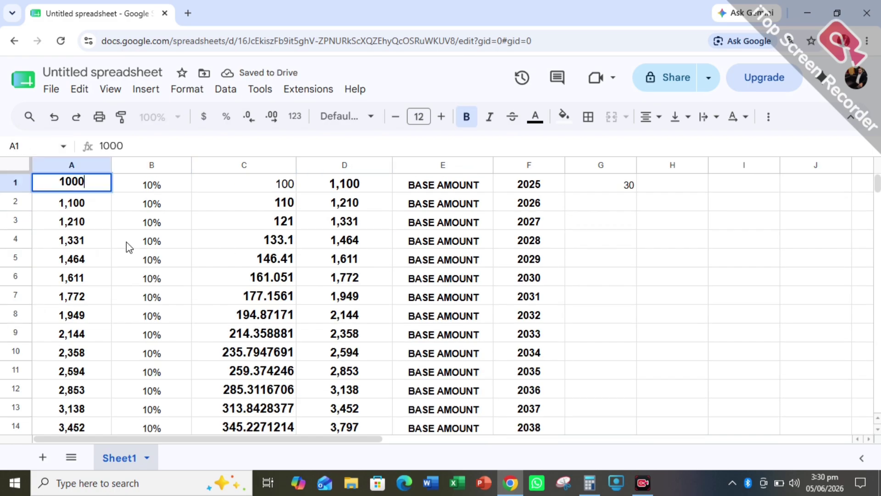
{"action": "left_click_drag", "start_coordinate": [157, 186], "coordinate": [167, 294]}
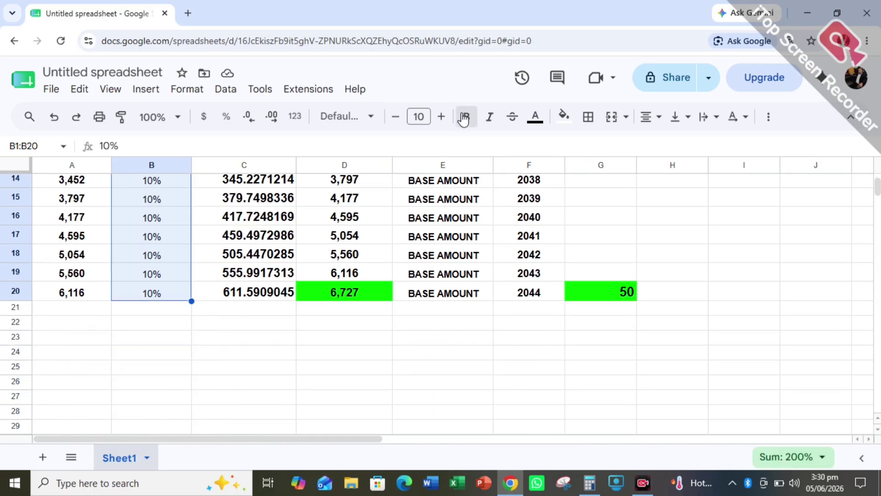
{"action": "left_click", "coordinate": [440, 117]}
{"action": "left_click", "coordinate": [441, 117]}
{"action": "left_click", "coordinate": [441, 116]}
{"action": "left_click", "coordinate": [441, 117]}
{"action": "left_click", "coordinate": [441, 117]}
{"action": "scroll", "coordinate": [285, 390], "scroll_direction": "up", "scroll_amount": 5}
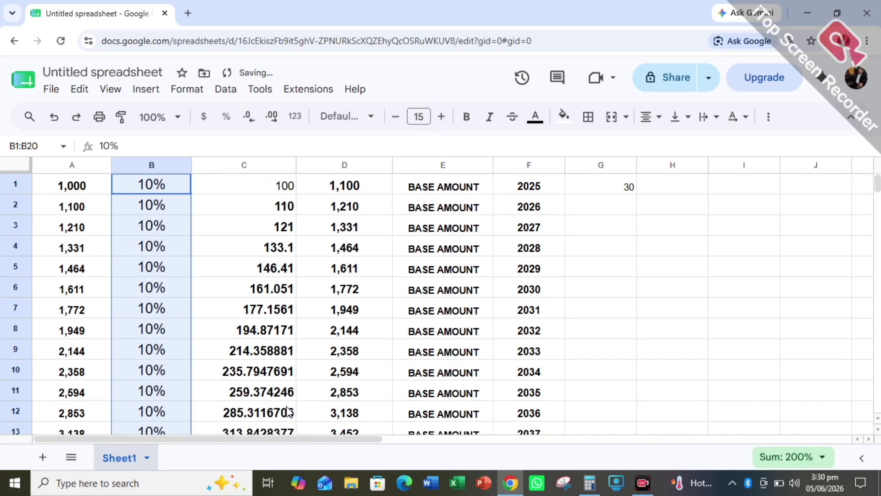
{"action": "scroll", "coordinate": [691, 266], "scroll_direction": "down", "scroll_amount": 10}
{"action": "scroll", "coordinate": [543, 266], "scroll_direction": "up", "scroll_amount": 10}
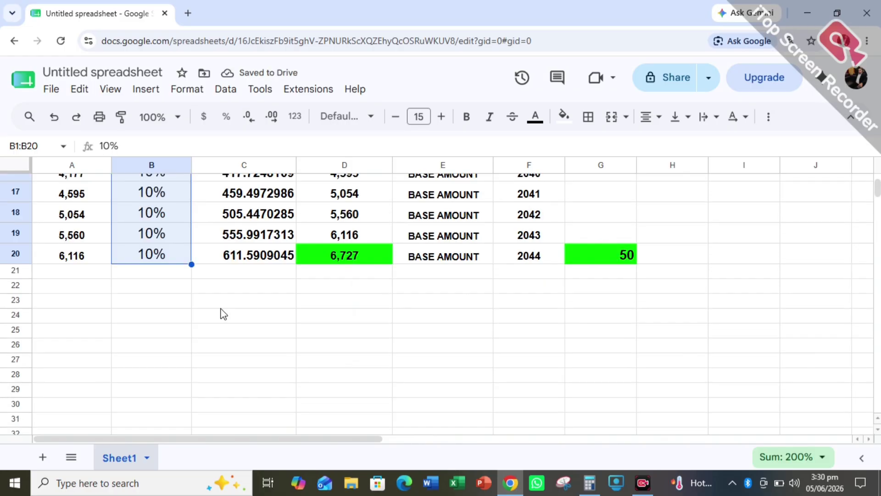
Step: Widen column H and enter "MAGIC OF COMPOUNDING" in cell H1
{"action": "left_click", "coordinate": [655, 190]}
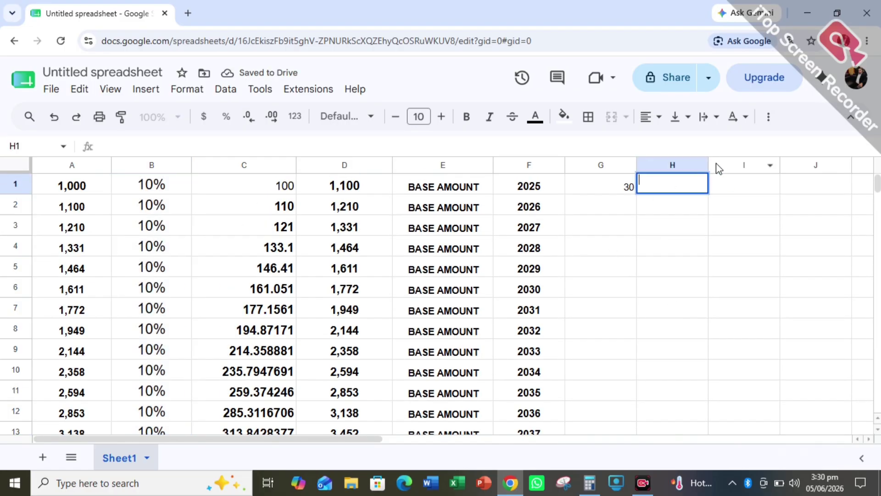
{"action": "left_click_drag", "start_coordinate": [708, 165], "coordinate": [823, 166]}
{"action": "double_click", "coordinate": [738, 183]}
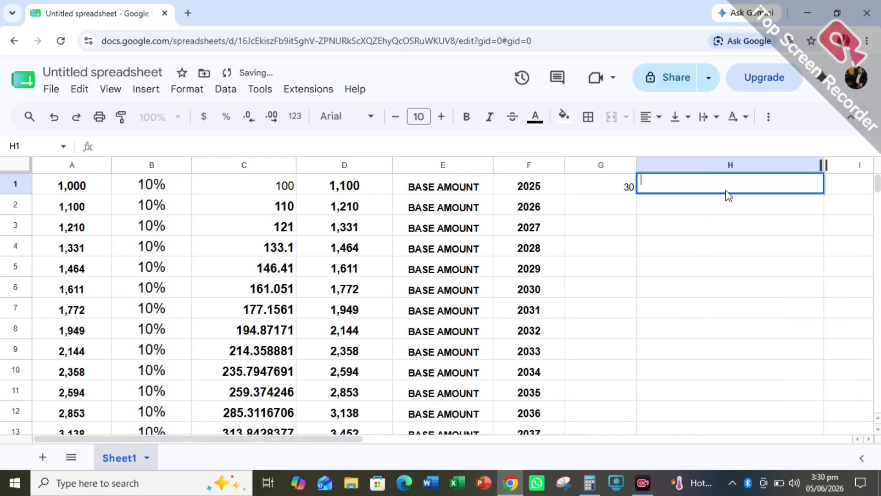
{"action": "type", "text": "MAGIC "}
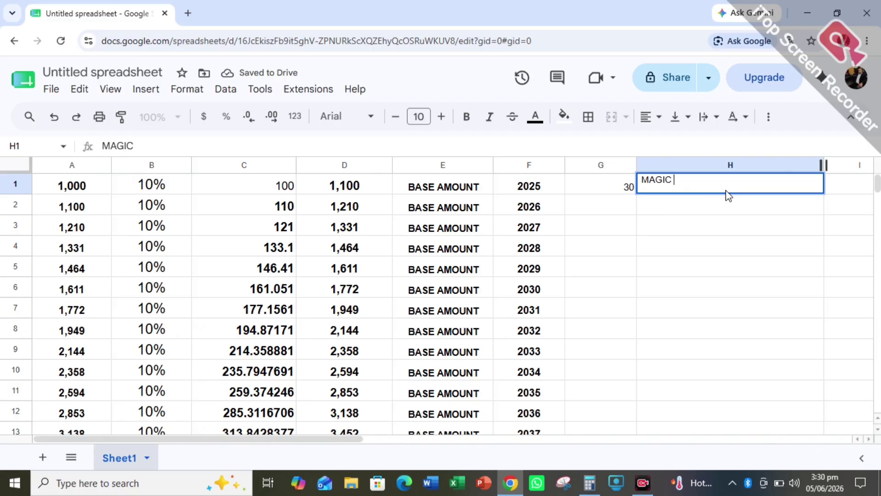
{"action": "type", "text": "OF COMPOUN"}
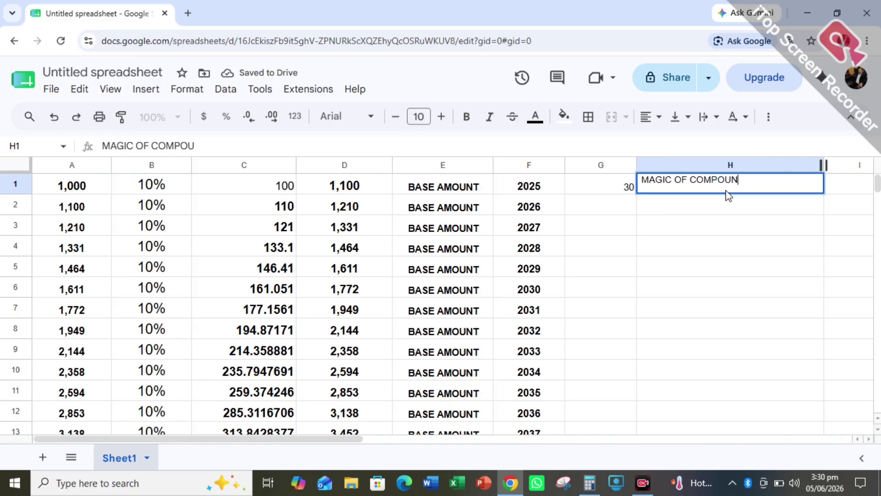
{"action": "type", "text": "DING"}
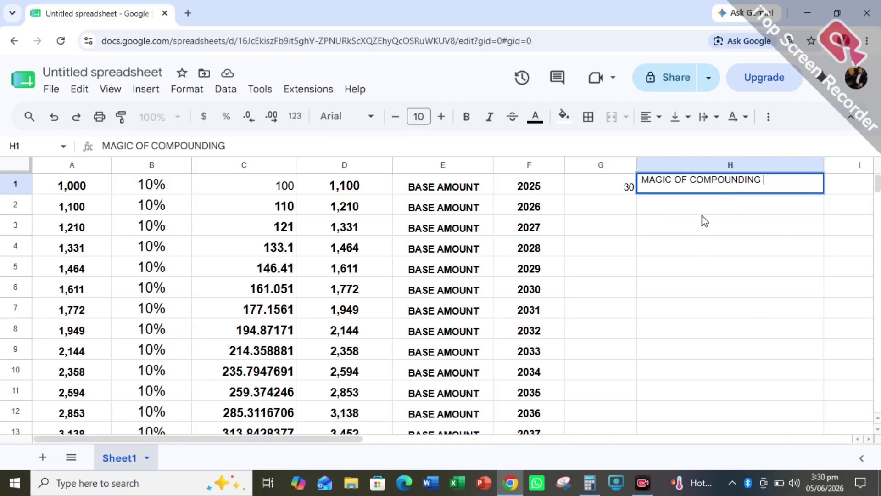
Step: Enter "WAHT IS COMPOUNDING" in cell H2 and "BASE AMOUNT" in cell H3
{"action": "left_click", "coordinate": [696, 200]}
{"action": "type", "text": "WAHT IS COMP"}
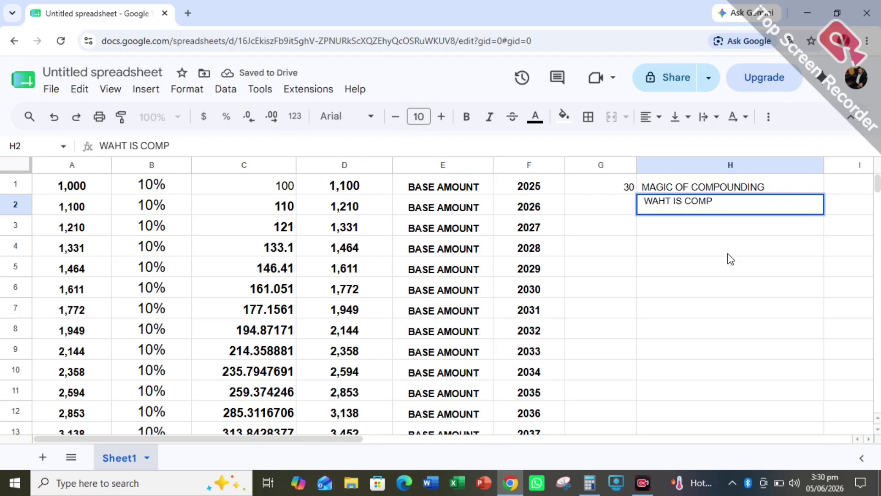
{"action": "type", "text": "[UNDING"}
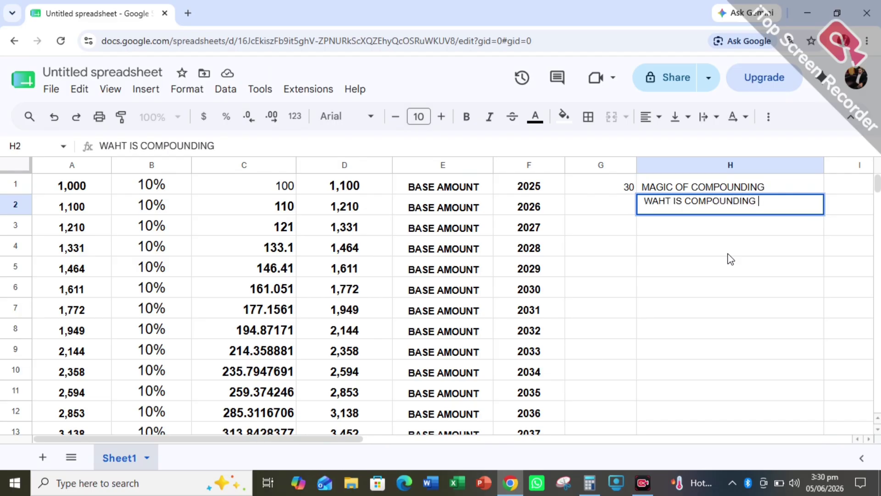
{"action": "left_click", "coordinate": [718, 217]}
{"action": "double_click", "coordinate": [722, 222]}
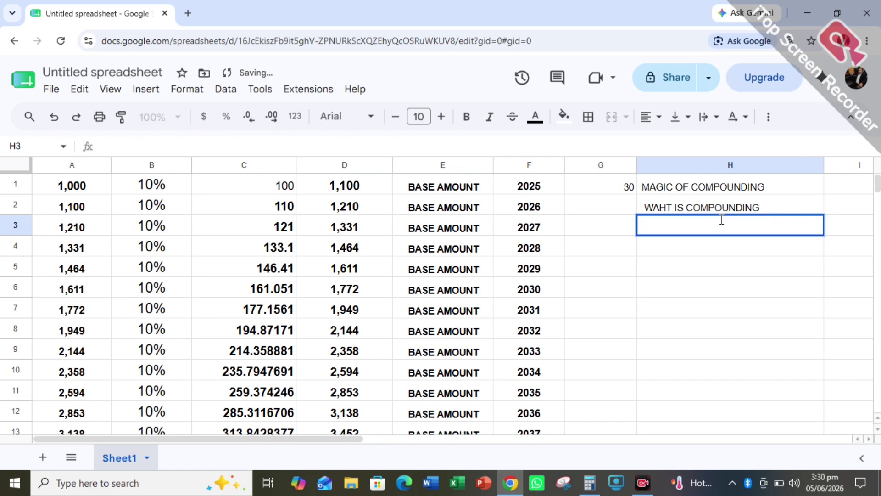
{"action": "type", "text": "BASE AMOUNT"}
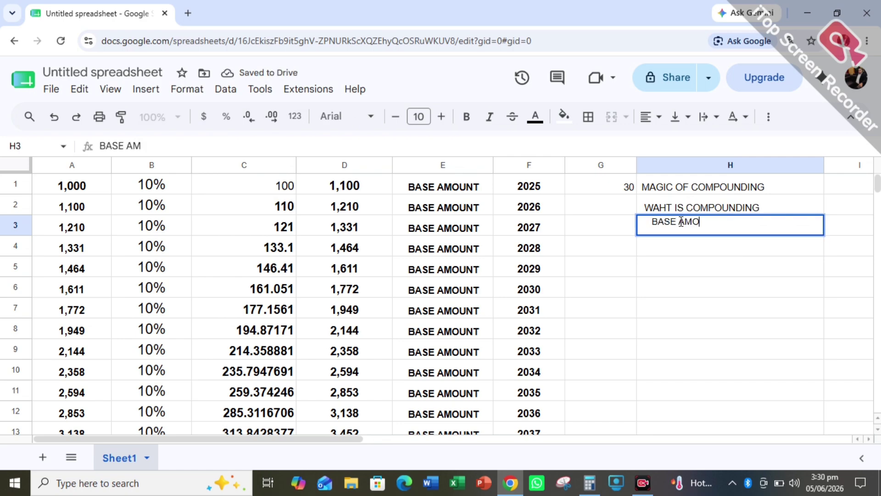
Step: Enter "PERCENTAGE CALCAULATION" in cell H4 below the base amount note
{"action": "left_click", "coordinate": [689, 246]}
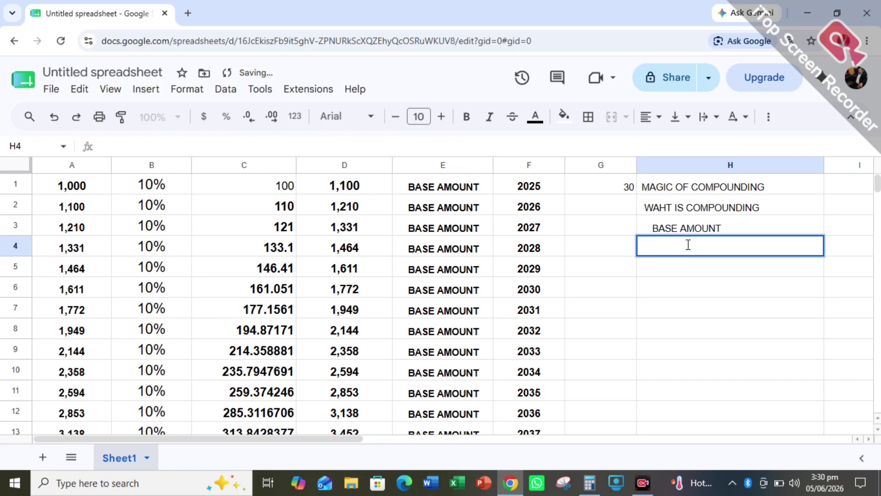
{"action": "type", "text": "PERCE"}
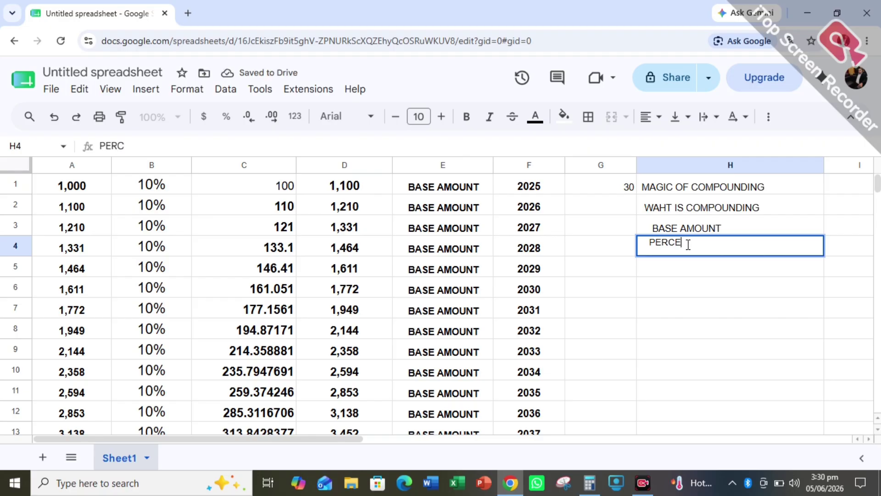
{"action": "type", "text": "NTAGE CALC"}
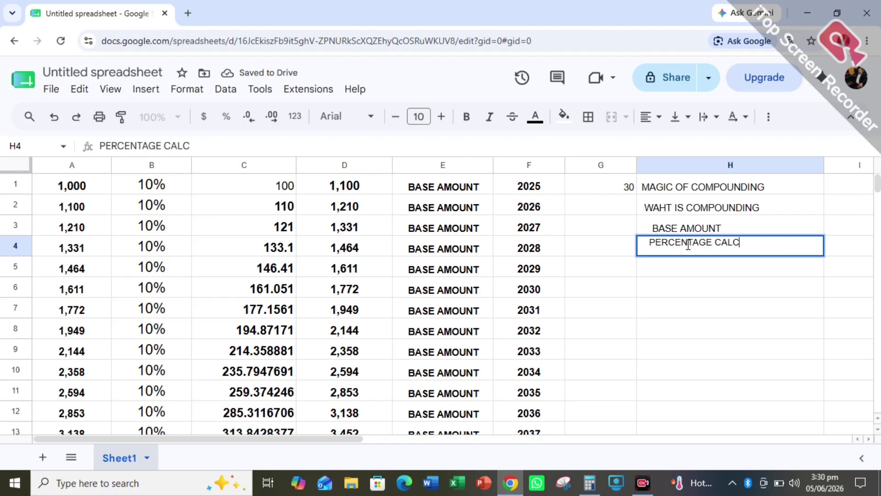
{"action": "type", "text": "AUILATION"}
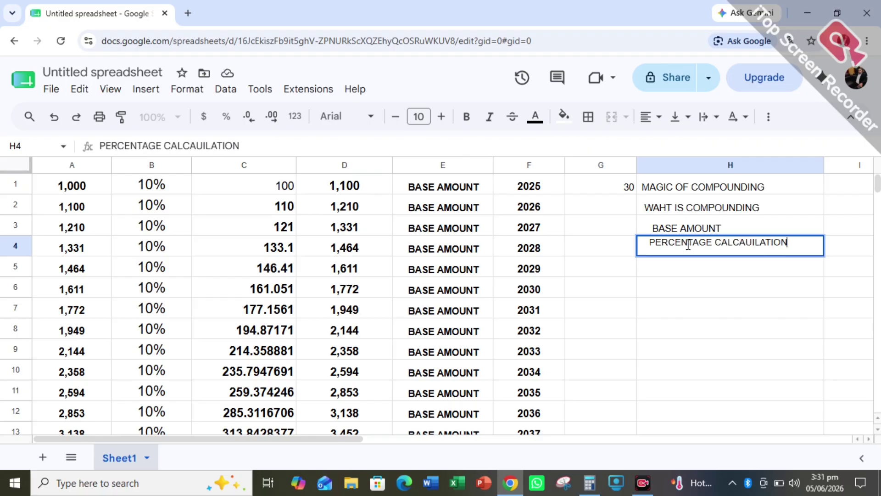
{"action": "key", "text": "BackSpace"}
{"action": "key", "text": "BackSpace"}
{"action": "key", "text": "BackSpace"}
{"action": "key", "text": "BackSpace"}
{"action": "type", "text": "LATION"}
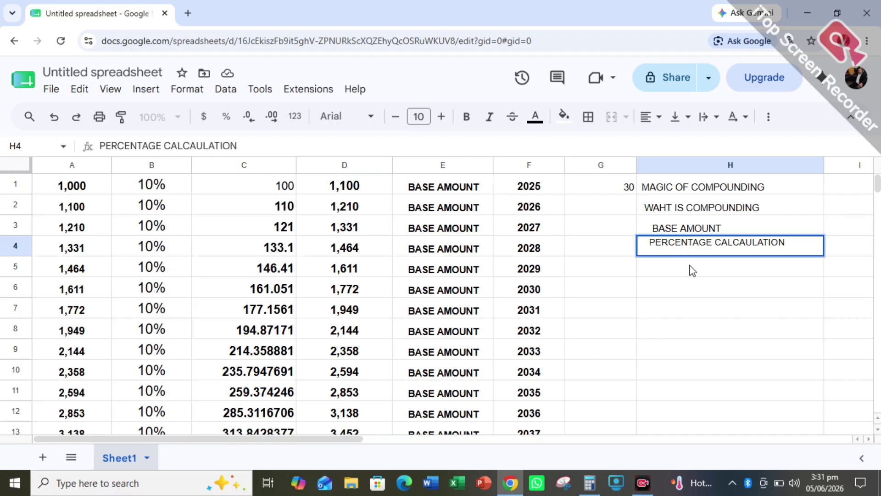
{"action": "key", "text": "Return"}
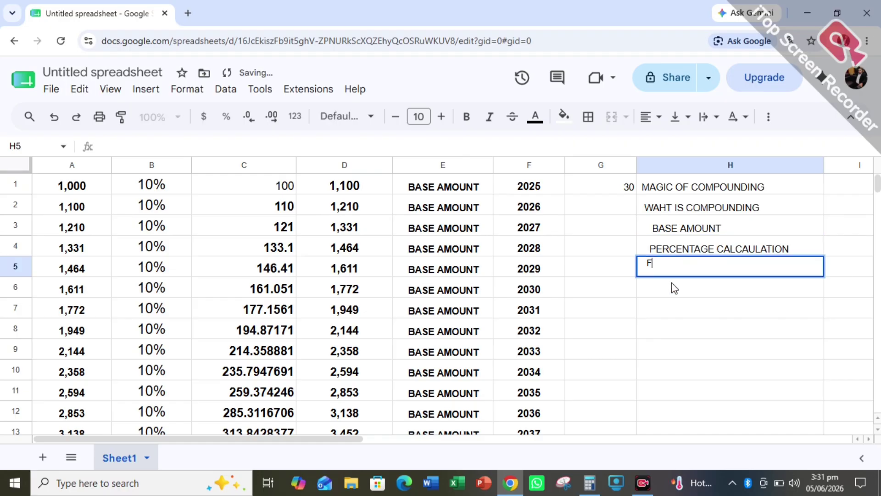
Step: Enter "FINAL RETURN AFTER 20 years" in cell H5
{"action": "type", "text": "FINAL RETURN "}
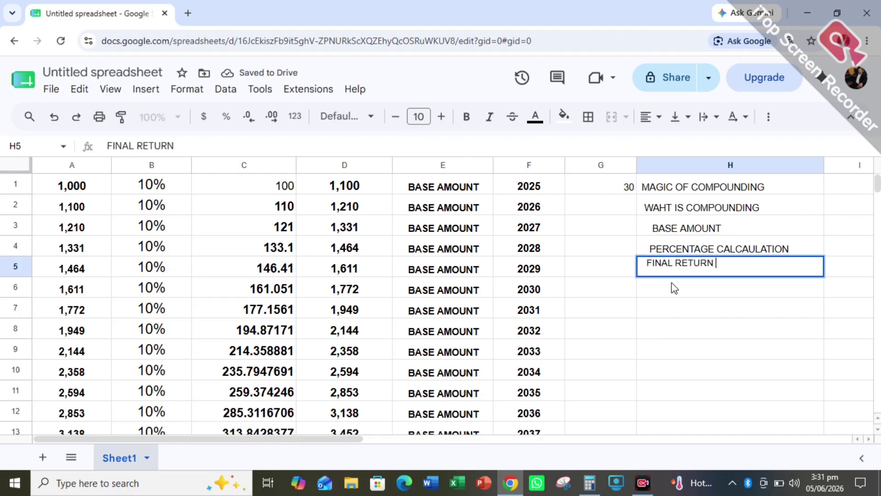
{"action": "type", "text": "AFTER 20%"}
{"action": "left_click", "coordinate": [667, 305]}
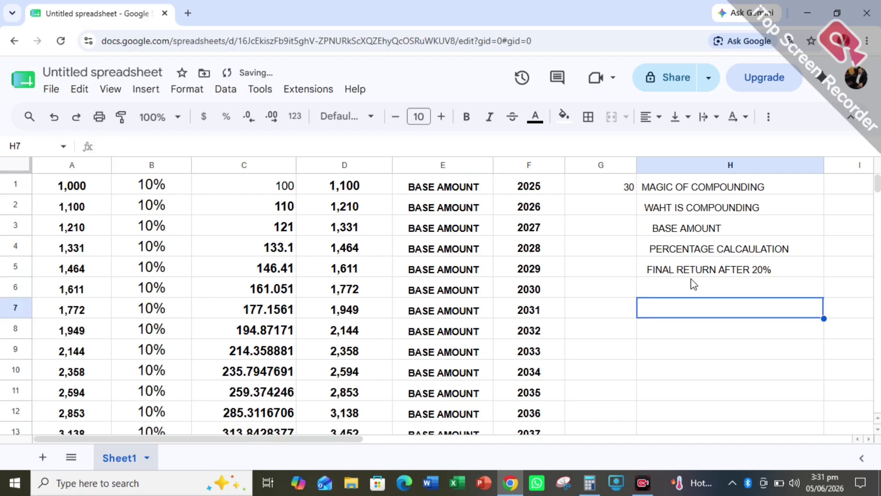
{"action": "left_click", "coordinate": [767, 271]}
{"action": "double_click", "coordinate": [782, 265]}
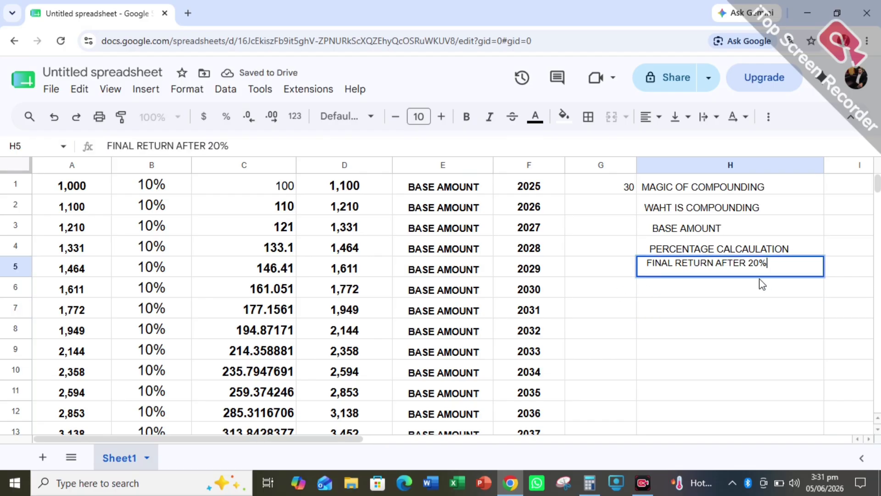
{"action": "type", "text": "years"}
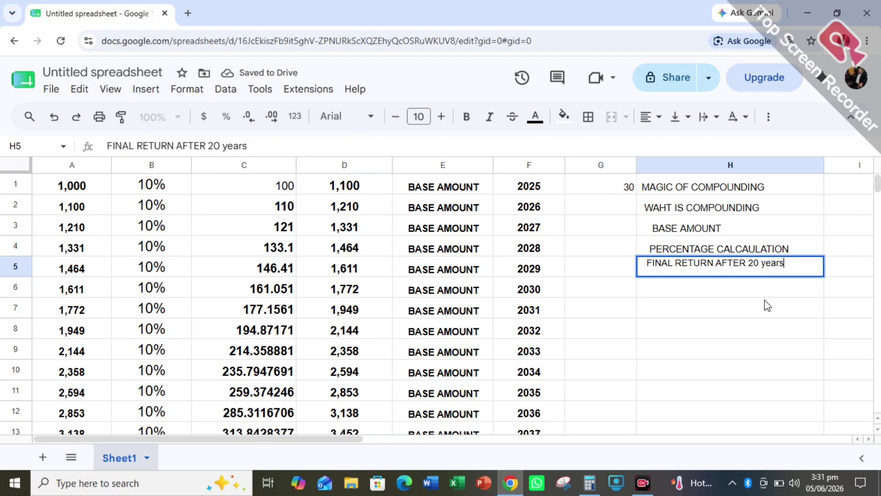
{"action": "left_click", "coordinate": [767, 305]}
Step: Change the value in cell G1 beside 2025 to 20
{"action": "left_click", "coordinate": [619, 181]}
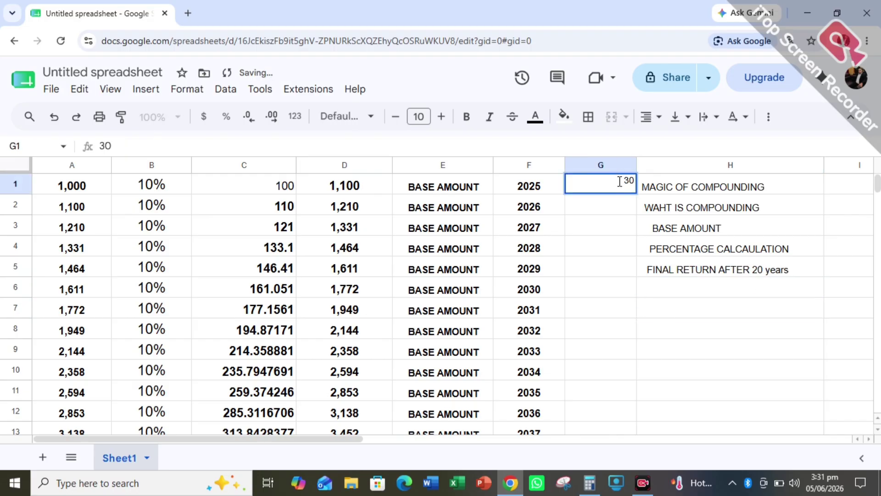
{"action": "double_click", "coordinate": [614, 180]}
{"action": "type", "text": "20"}
{"action": "left_click", "coordinate": [688, 288]}
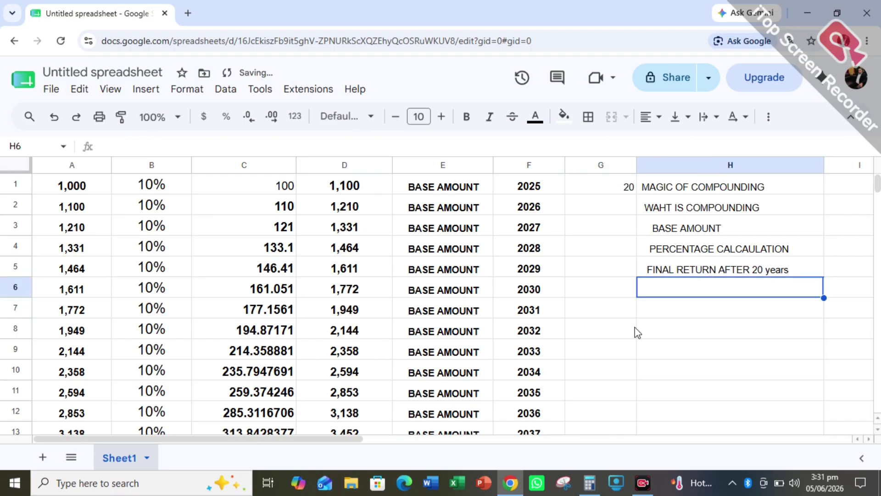
Step: Replace the value in the green cell G20 beside 2044 with 40
{"action": "scroll", "coordinate": [609, 252], "scroll_direction": "down", "scroll_amount": 6}
{"action": "double_click", "coordinate": [606, 254]}
{"action": "key", "text": "BackSpace"}
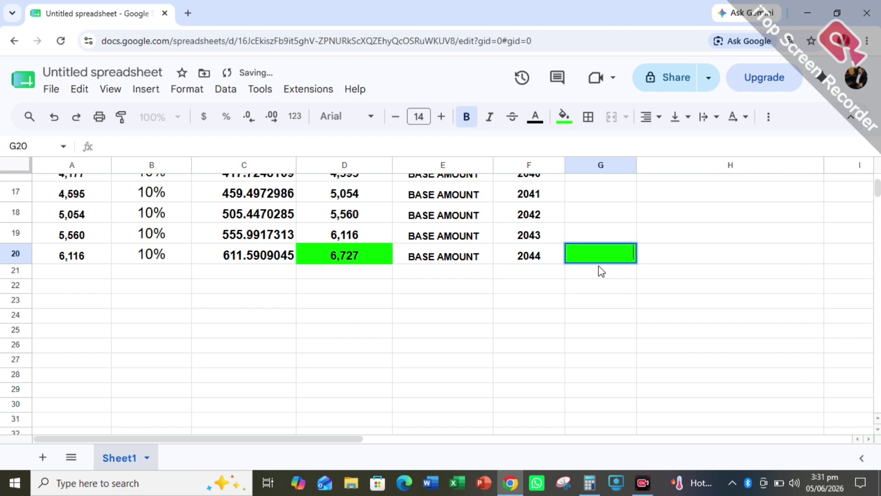
{"action": "type", "text": "40"}
{"action": "left_click", "coordinate": [487, 317]}
Step: Examine the yearly rates at the start of column B
{"action": "scroll", "coordinate": [161, 307], "scroll_direction": "up", "scroll_amount": 6}
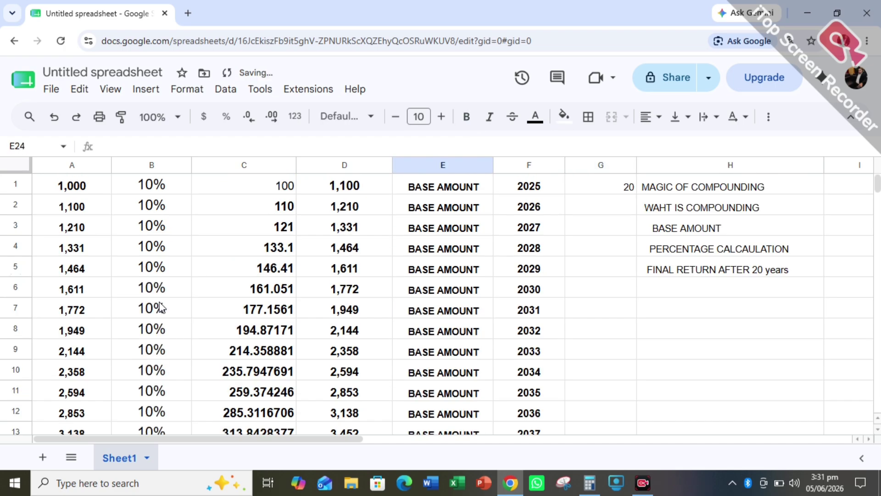
{"action": "left_click", "coordinate": [141, 191]}
{"action": "left_click", "coordinate": [144, 208]}
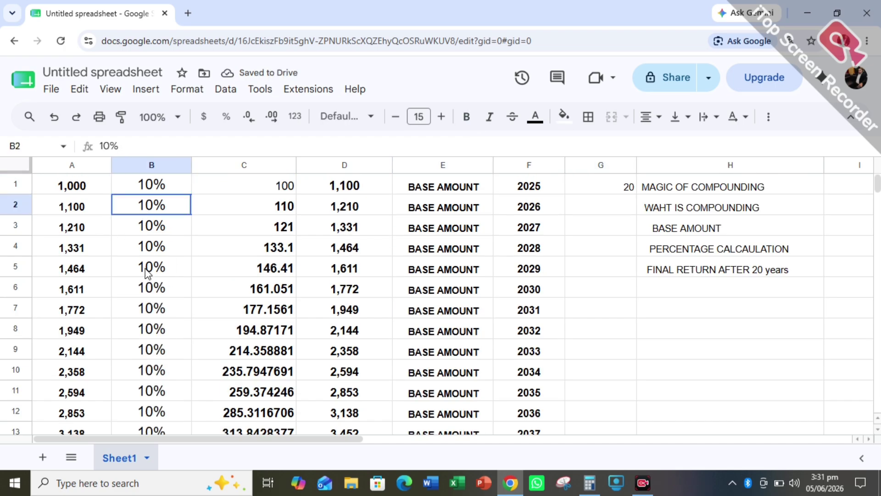
Step: Enter "NATIONAL SAVINGS" in cell H6 beneath the final return note
{"action": "left_click", "coordinate": [147, 287]}
{"action": "left_click", "coordinate": [705, 289]}
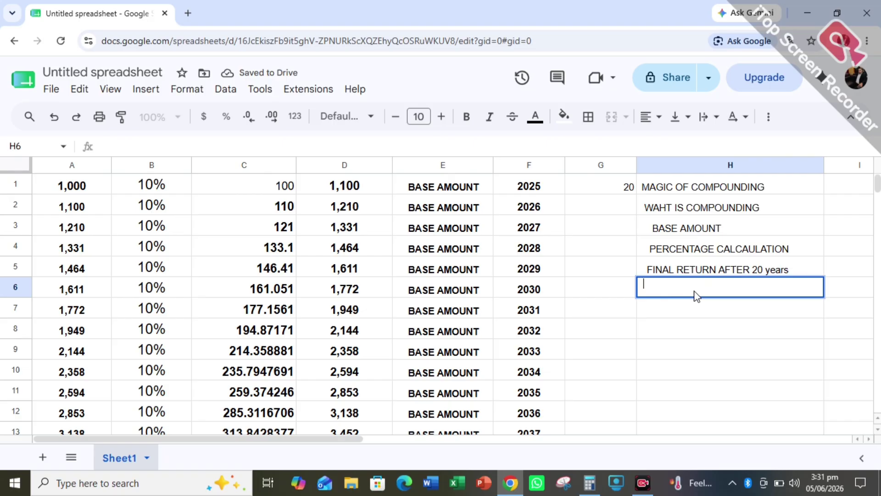
{"action": "type", "text": "nation"}
{"action": "key", "text": "BackSpace"}
{"action": "key", "text": "BackSpace"}
{"action": "key", "text": "BackSpace"}
{"action": "key", "text": "BackSpace"}
{"action": "key", "text": "BackSpace"}
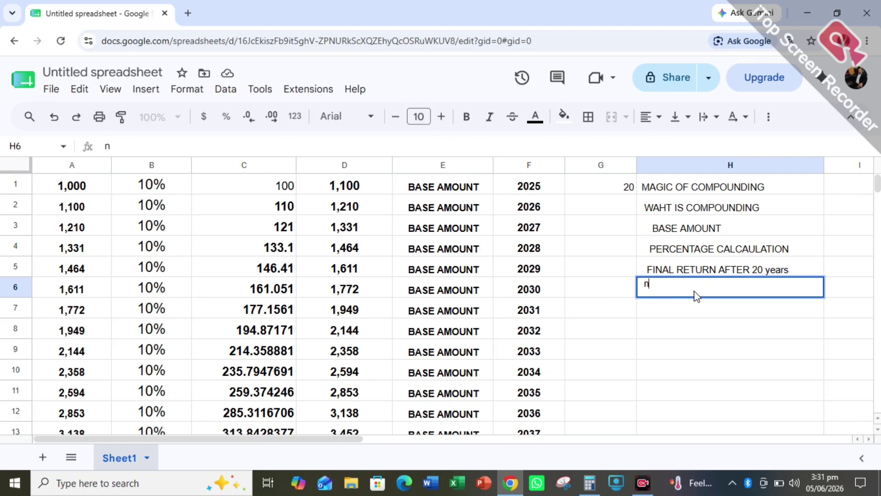
{"action": "type", "text": "NATIONAL S"}
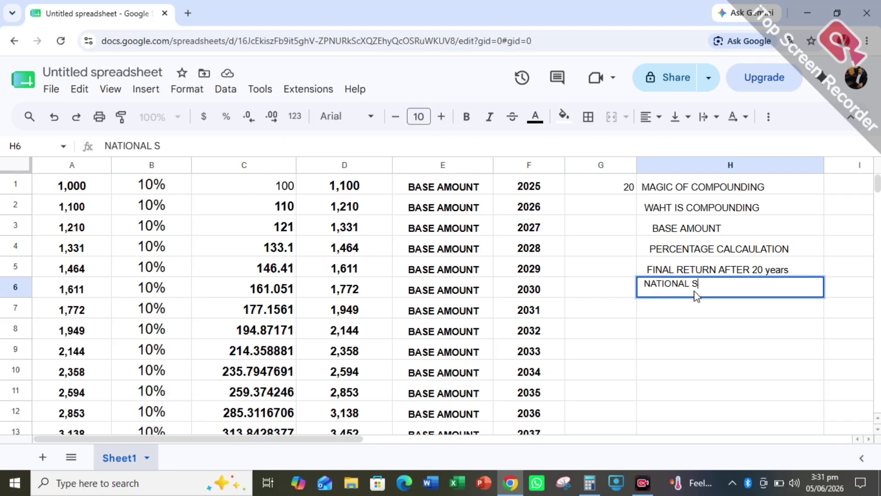
{"action": "type", "text": "AVINGS"}
Step: Enter "ISLAMIC SAVINGS ACCOUNT" in cell H7
{"action": "double_click", "coordinate": [711, 304]}
{"action": "type", "text": "I"}
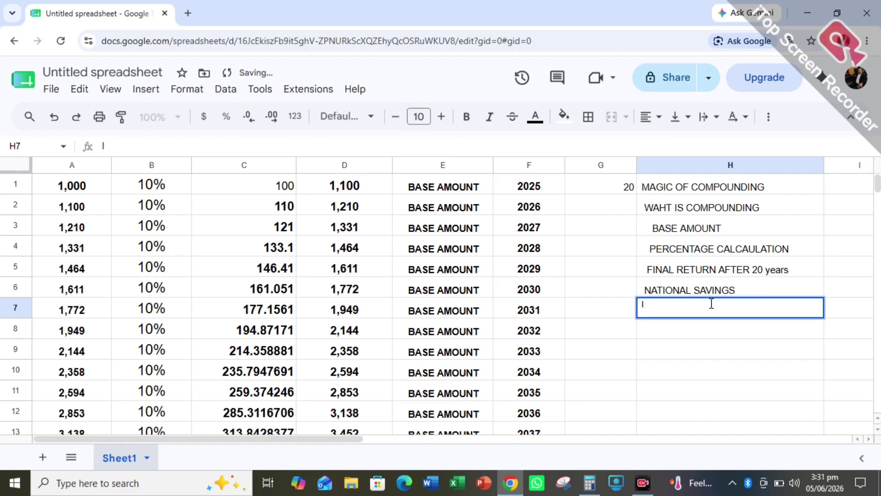
{"action": "type", "text": "SLAMIC SAVING"}
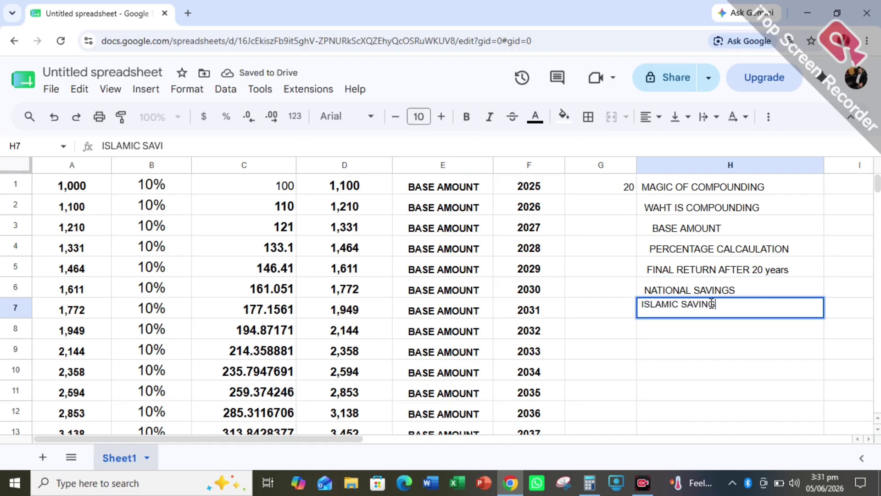
{"action": "type", "text": "S ACCOUNT"}
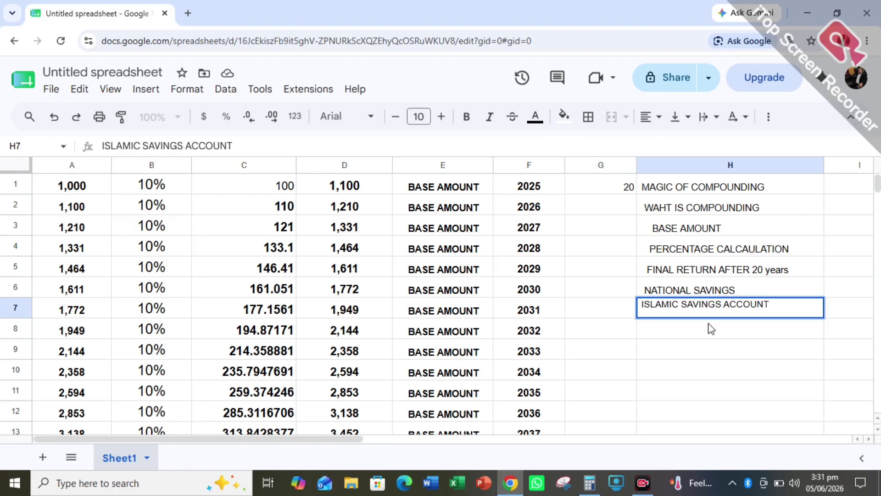
Step: Enter "ISLAMIC MUTUAL FUNDS" in cell H8
{"action": "double_click", "coordinate": [709, 326]}
{"action": "type", "text": "ISLAM"}
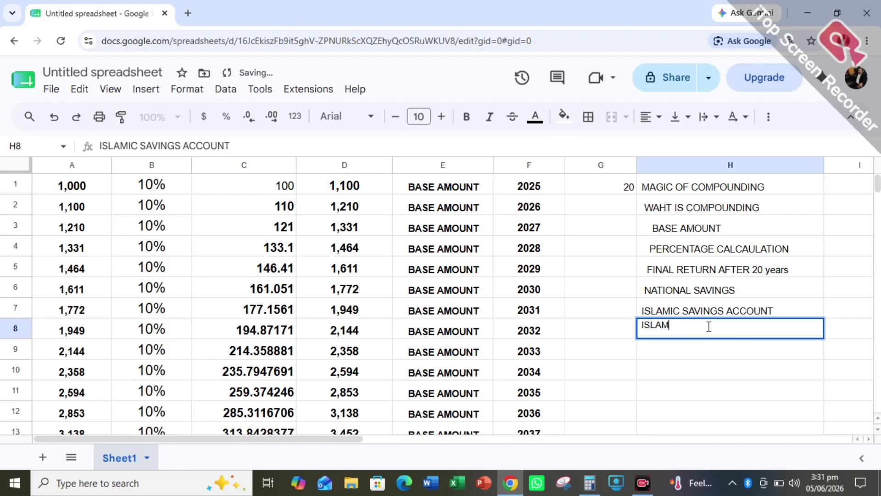
{"action": "type", "text": "CI AIC "}
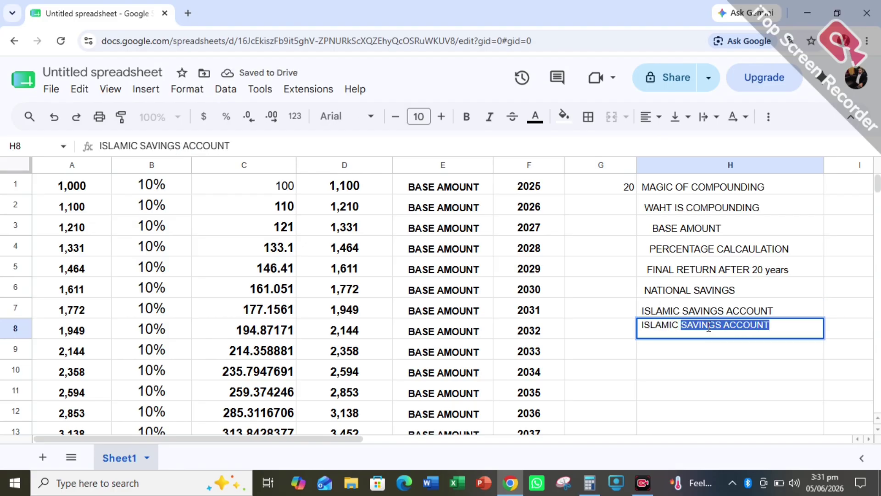
{"action": "type", "text": "MUTUAL FUNDS"}
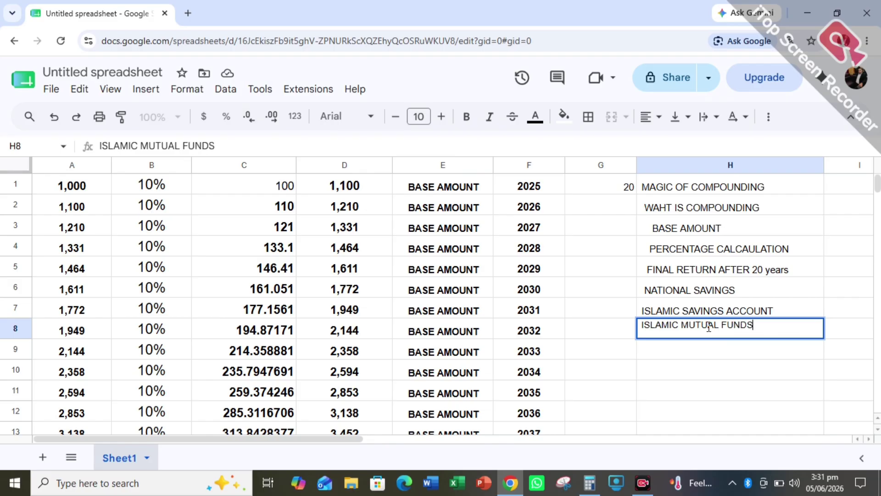
Step: Enter "CONVENTIAL SAVING ACCOUNTS" in cell H9
{"action": "double_click", "coordinate": [691, 348]}
{"action": "type", "text": "CO"}
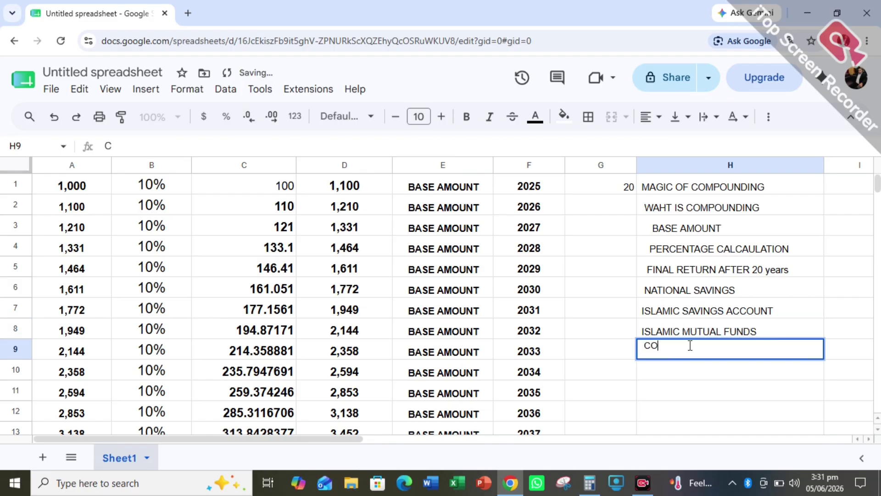
{"action": "type", "text": "NVENTIAL S"}
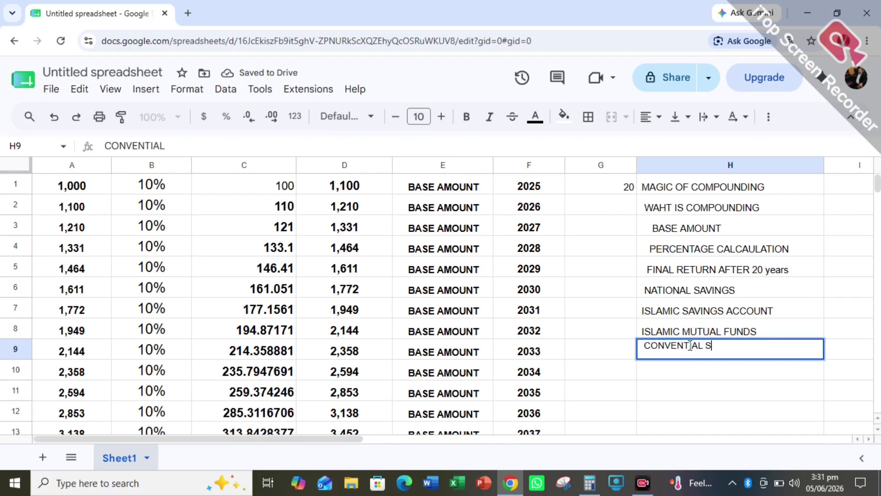
{"action": "type", "text": "AVING SACCOUNT"}
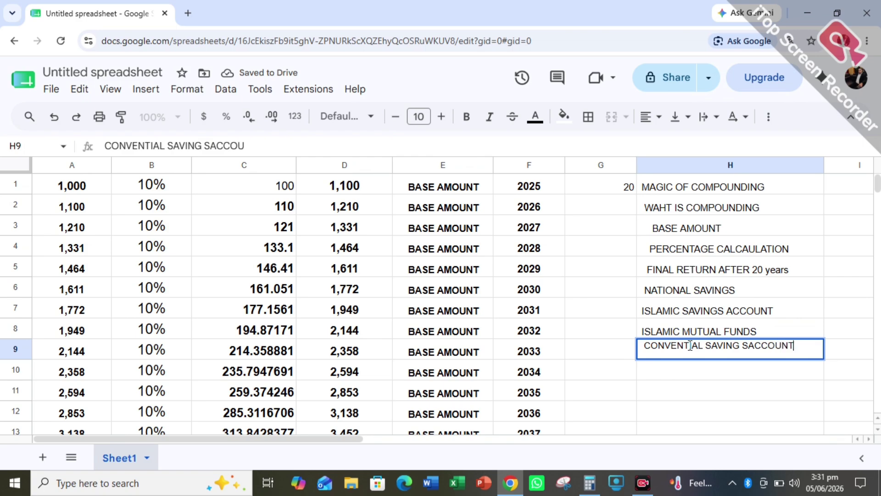
{"action": "key", "text": "BackSpace"}
{"action": "key", "text": "BackSpace"}
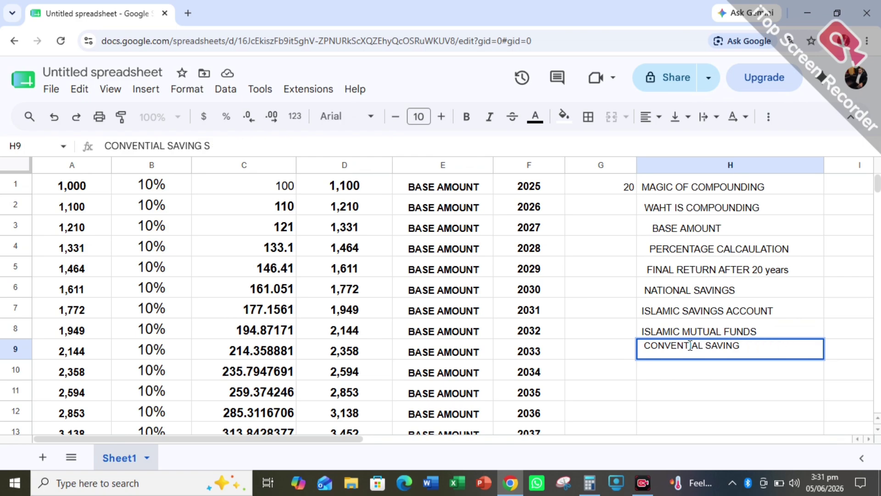
{"action": "type", "text": "ACCOUNTS"}
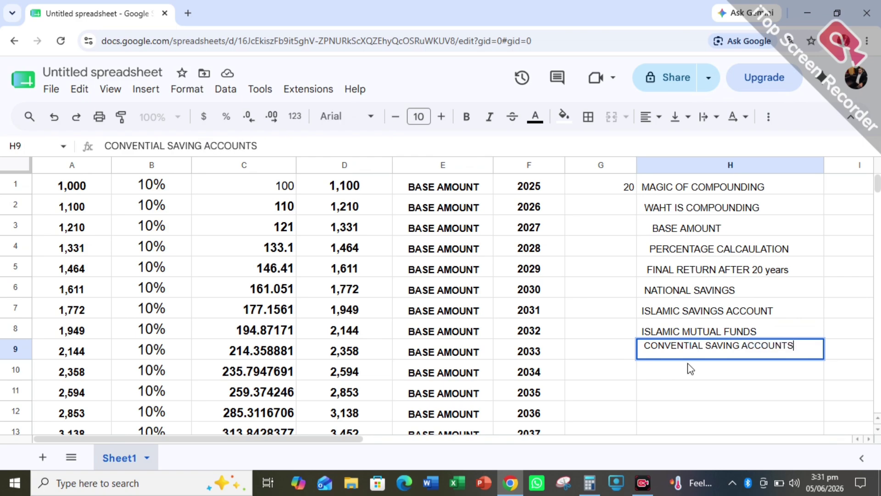
{"action": "key", "text": "Return"}
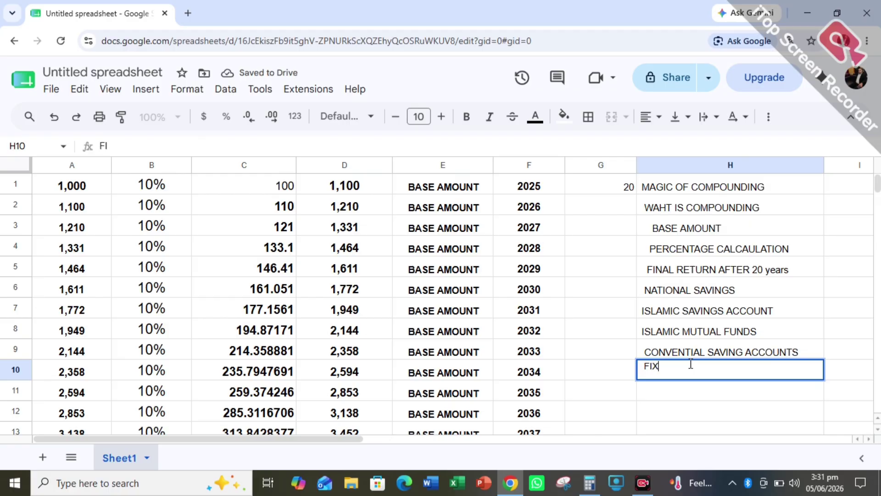
Step: Enter "FIXED DEPOSIT SCHEMES" in cell H10
{"action": "type", "text": "FIXED DEPOSIT"}
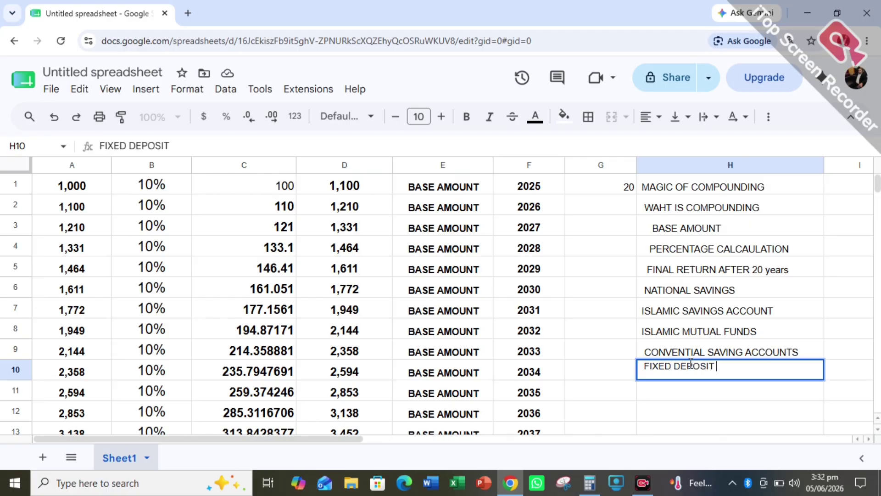
{"action": "type", "text": " SCHEM"}
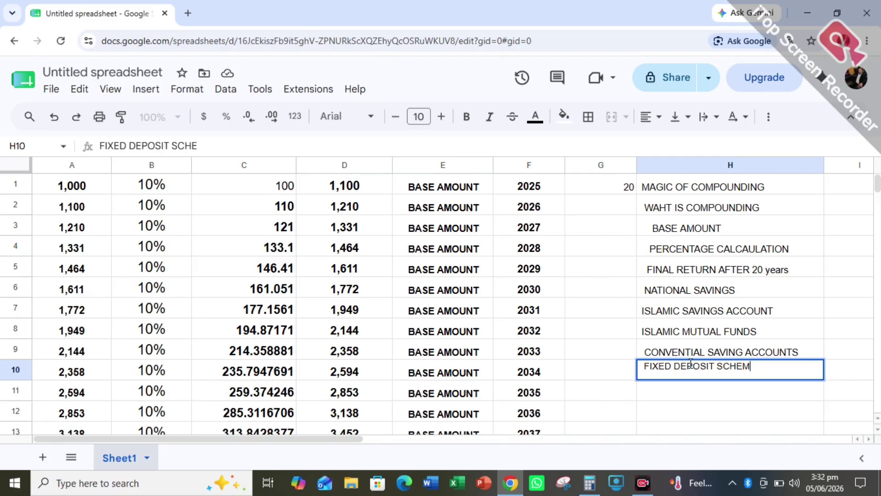
{"action": "type", "text": "ES"}
{"action": "key", "text": "Return"}
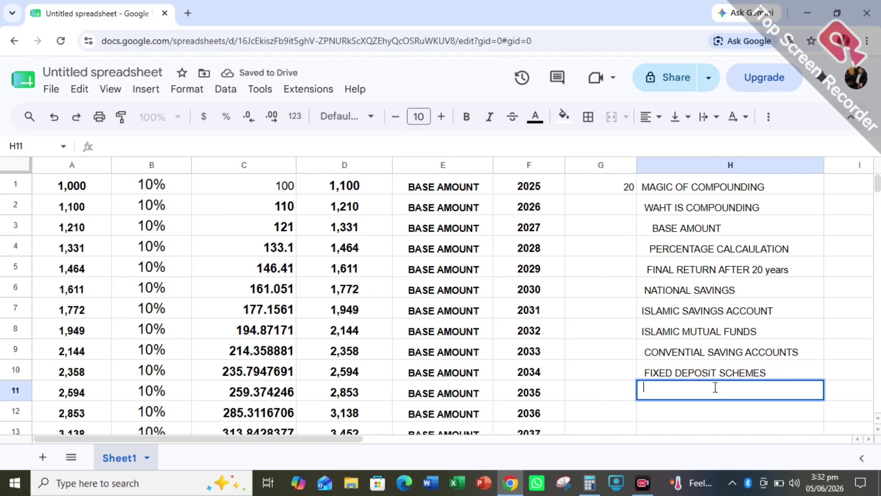
Step: Enter "CERTIFICATES" in cell H11 and "ETC" in cell H12
{"action": "type", "text": "CERTIFICATES"}
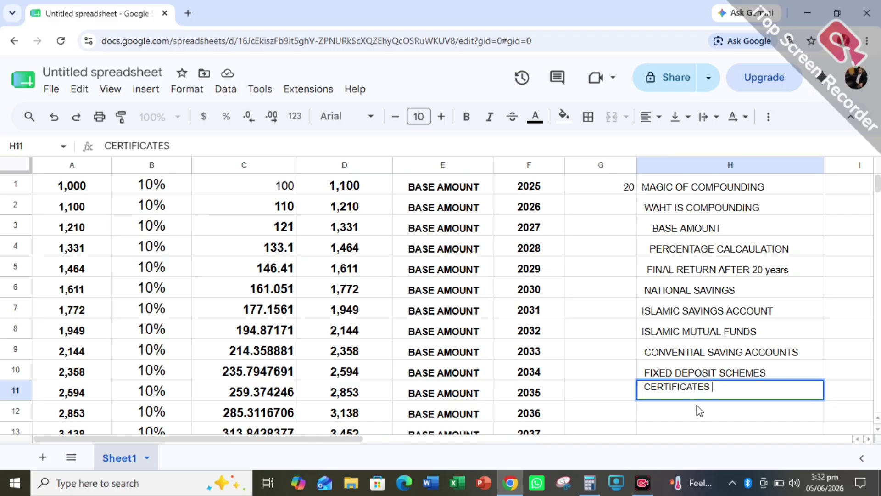
{"action": "key", "text": "Return"}
{"action": "type", "text": "ETC"}
{"action": "left_click", "coordinate": [551, 373]}
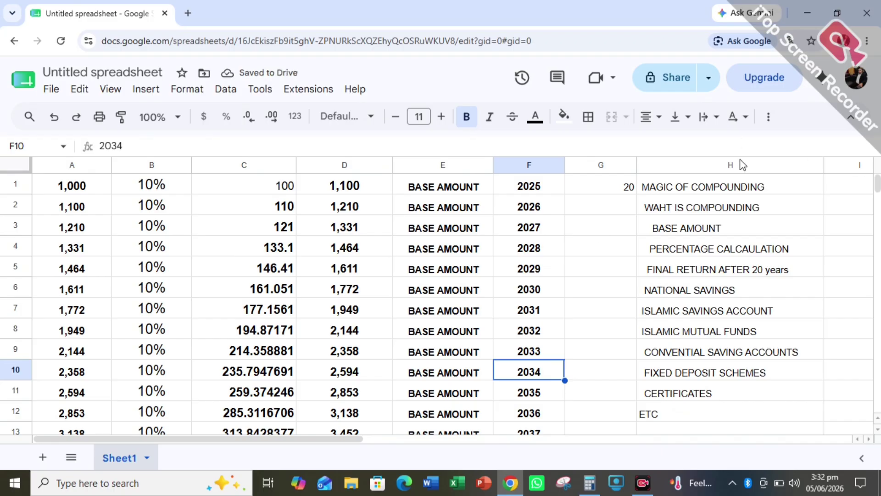
Step: Rename the spreadsheet as "MAGIC OF COMPOUNDING"
{"action": "left_click", "coordinate": [87, 68]}
{"action": "key", "text": "BackSpace"}
{"action": "type", "text": "MAF"}
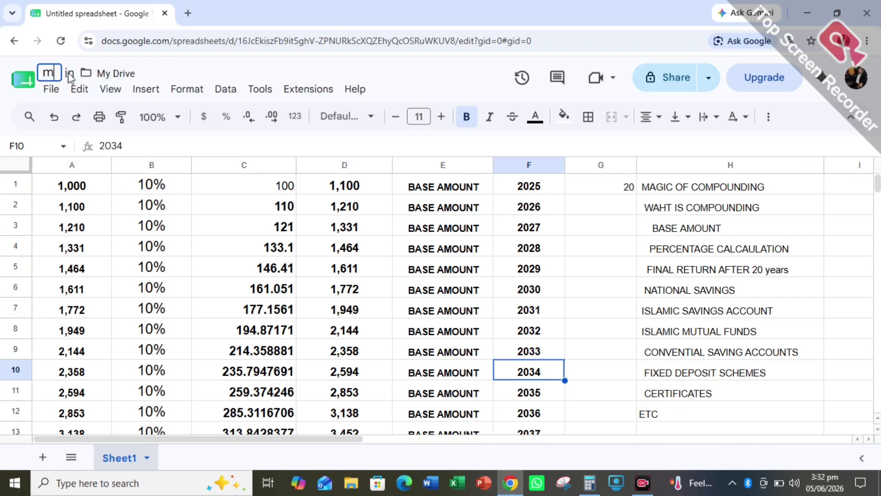
{"action": "key", "text": "BackSpace"}
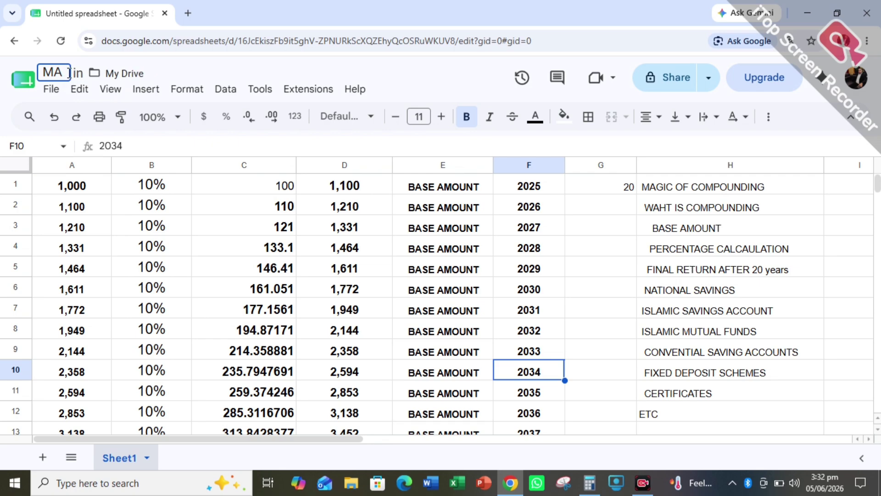
{"action": "type", "text": "GIC OF C"}
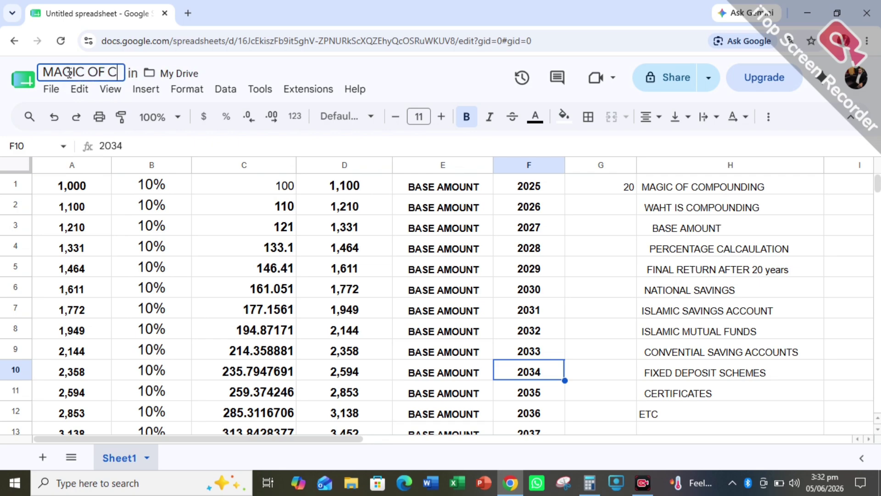
{"action": "type", "text": "OMPOU"}
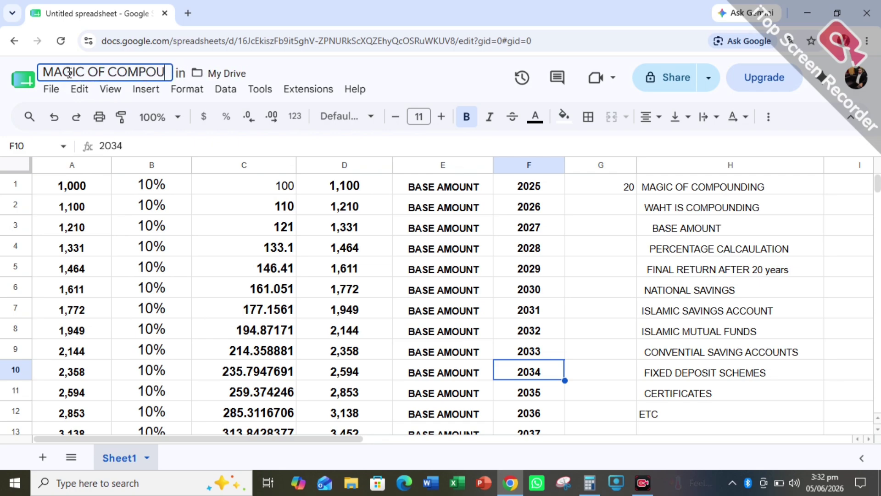
{"action": "key", "text": "BackSpace"}
{"action": "type", "text": "UNDING"}
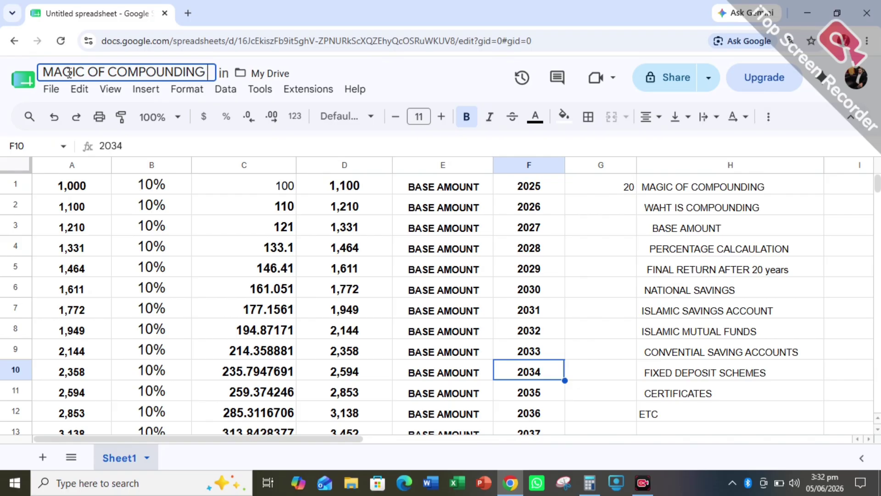
{"action": "left_click", "coordinate": [122, 169]}
Step: Review the compounding table down its rows and return to the base amount and rate in the first row
{"action": "left_click", "coordinate": [213, 216]}
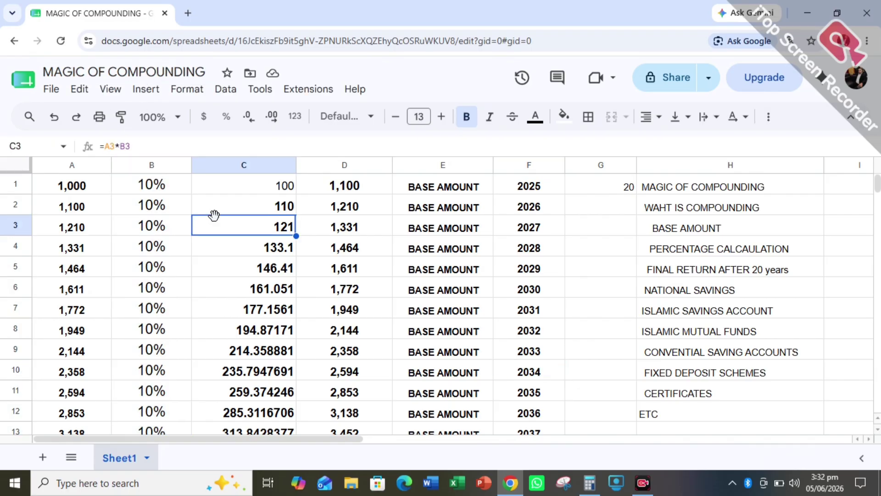
{"action": "scroll", "coordinate": [285, 283], "scroll_direction": "down", "scroll_amount": 8}
{"action": "scroll", "coordinate": [285, 294], "scroll_direction": "up", "scroll_amount": 5}
{"action": "scroll", "coordinate": [139, 258], "scroll_direction": "up", "scroll_amount": 3}
{"action": "left_click", "coordinate": [99, 187]}
{"action": "left_click", "coordinate": [166, 192]}
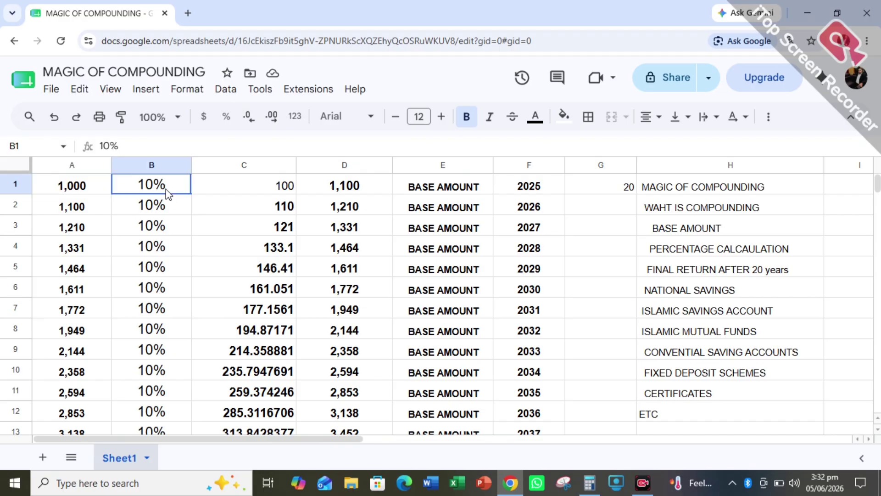
Step: Close the spreadsheet's browser window and the Calculator to return to the desktop
{"action": "left_click", "coordinate": [866, 12]}
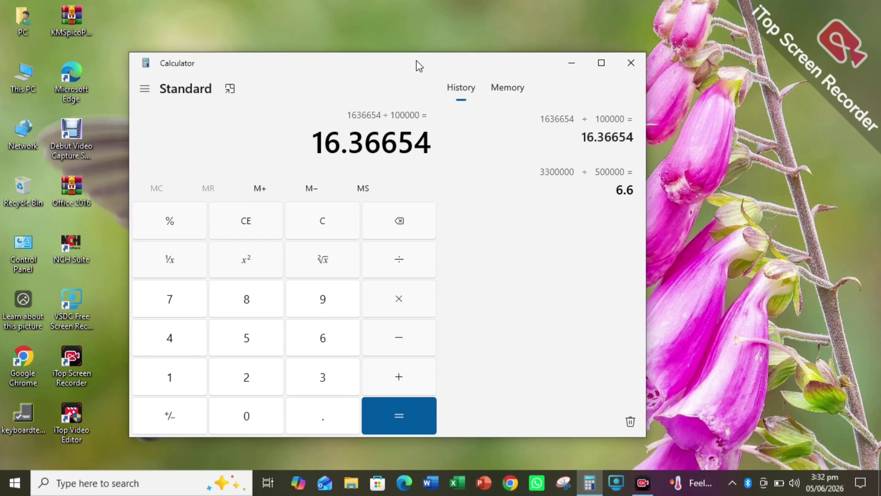
{"action": "double_click", "coordinate": [416, 60]}
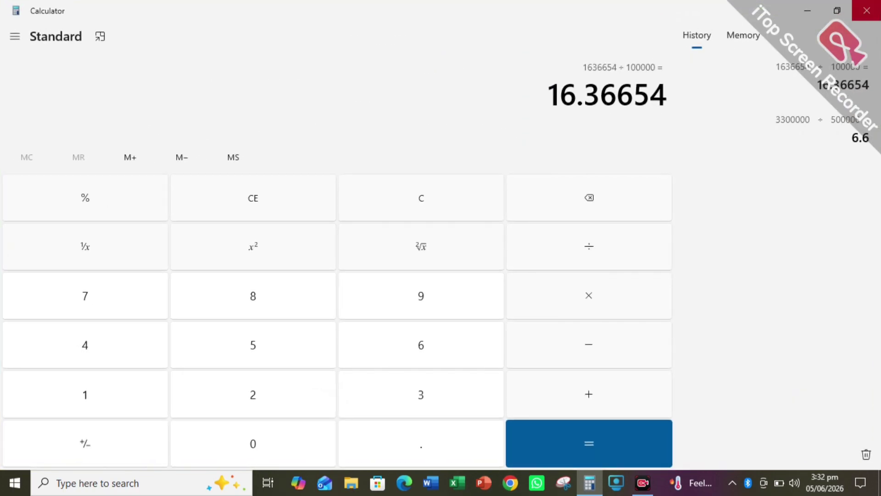
{"action": "key", "text": "super+d"}
{"action": "right_click", "coordinate": [353, 172]}
{"action": "left_click", "coordinate": [360, 210]}
{"action": "right_click", "coordinate": [311, 196]}
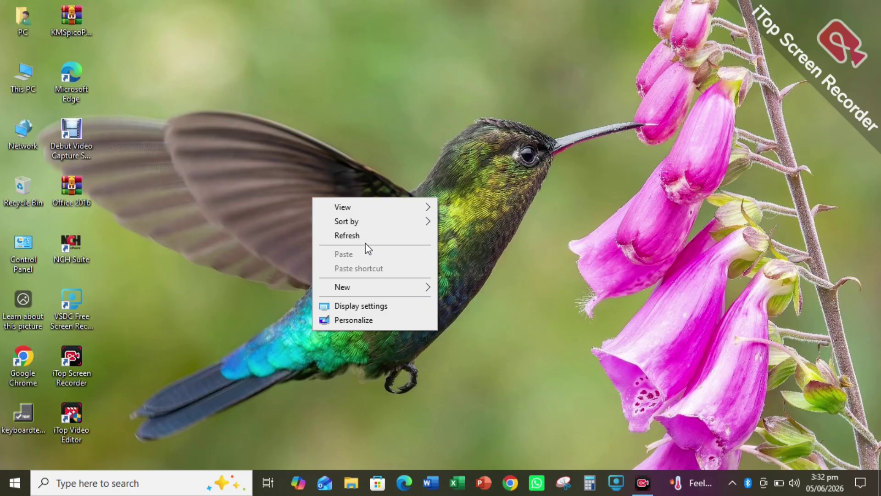
{"action": "left_click", "coordinate": [365, 234]}
{"action": "right_click", "coordinate": [277, 142]}
{"action": "left_click", "coordinate": [310, 183]}
{"action": "right_click", "coordinate": [309, 187]}
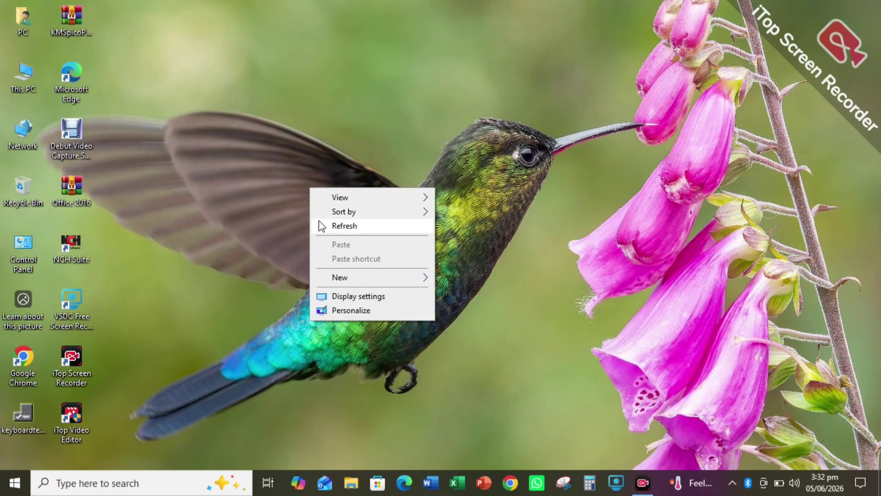